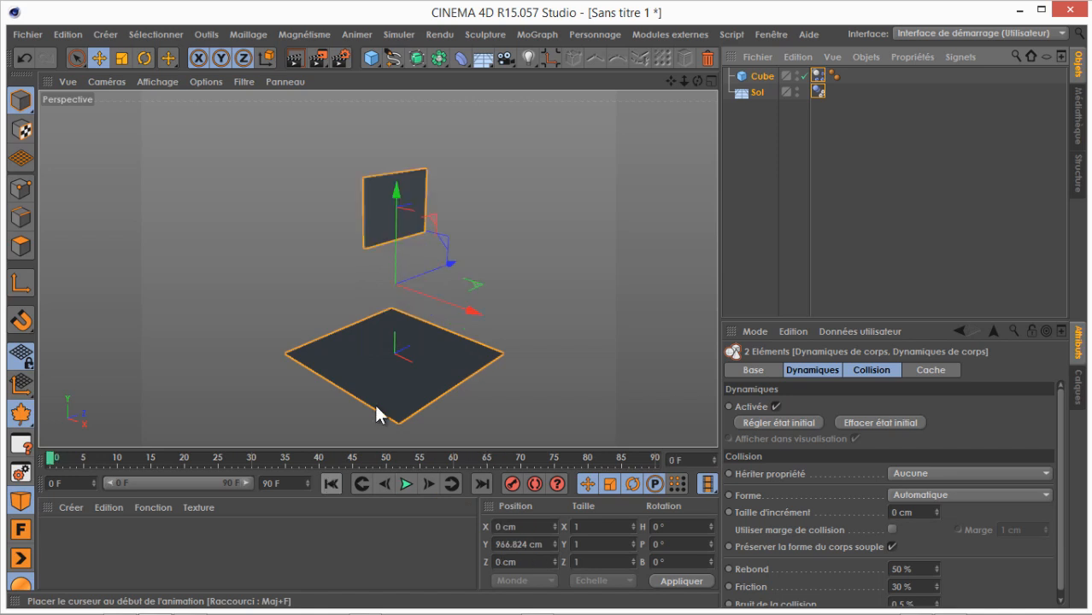
Set the Rebond of the cube's and floor's dynamics tags to 135 % and play the simulation
{"action": "left_click", "coordinate": [817, 106]}
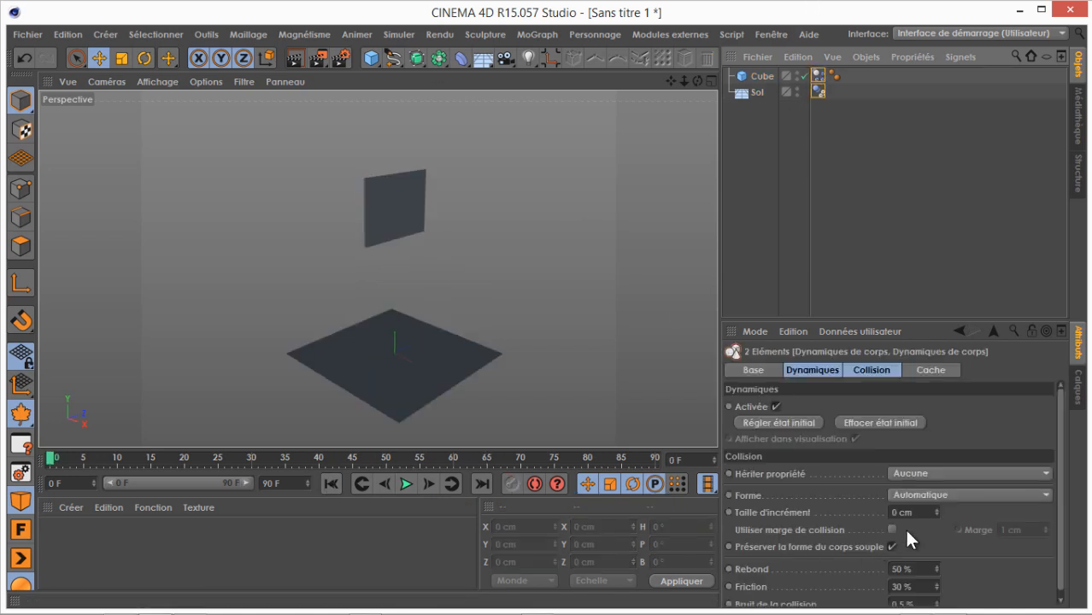
{"action": "scroll", "coordinate": [928, 509], "scroll_direction": "down", "scroll_amount": 1}
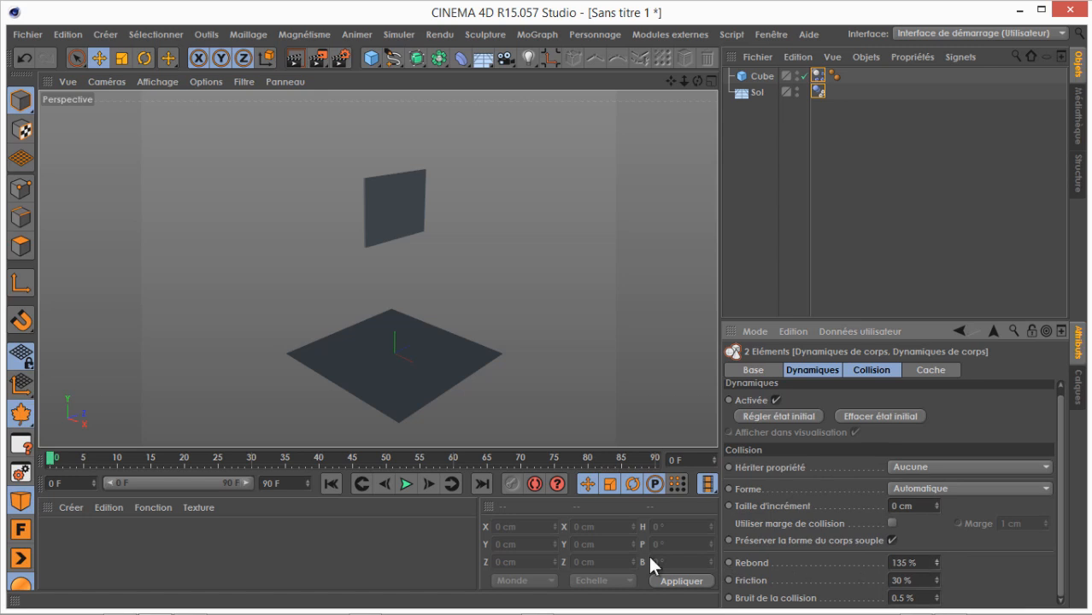
{"action": "left_click", "coordinate": [408, 485]}
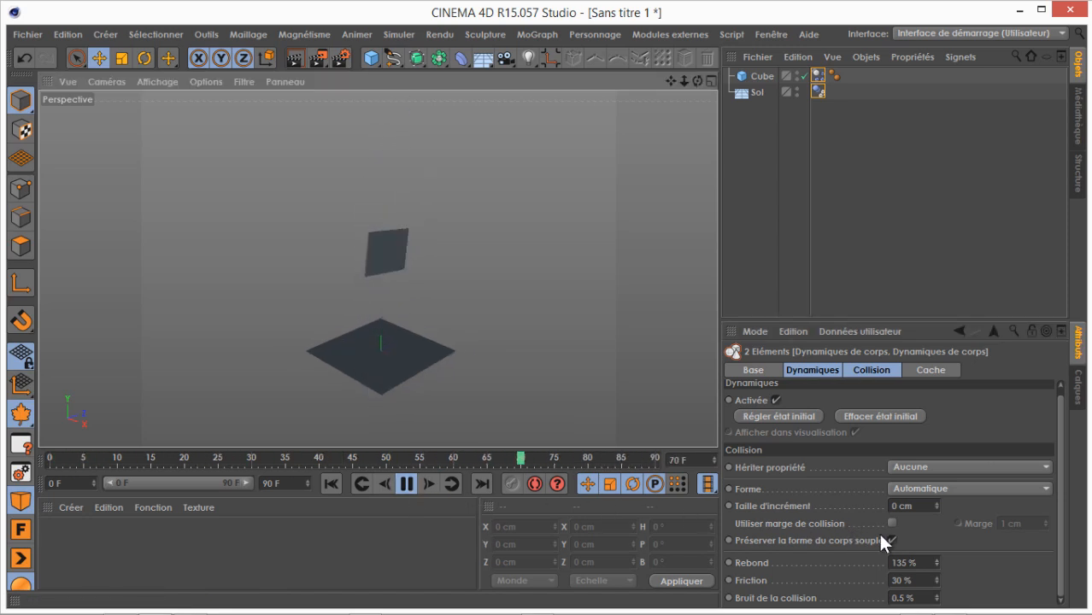
Set the Rebond of both dynamics tags to 100 %, replay the simulation and stop at frame 45
{"action": "left_click", "coordinate": [901, 562]}
{"action": "type", "text": "100"}
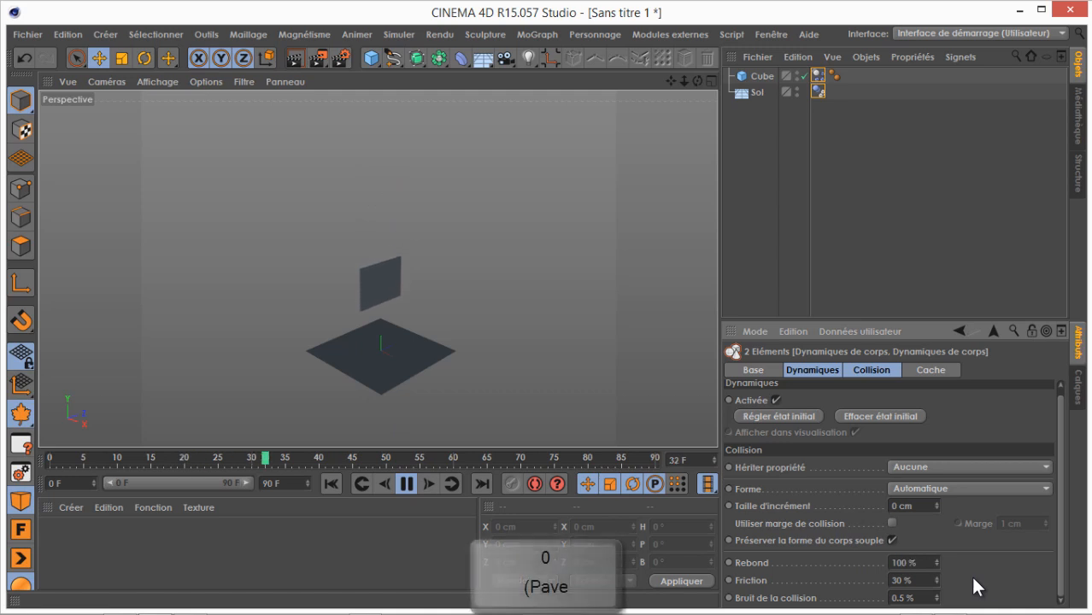
{"action": "left_click", "coordinate": [331, 484]}
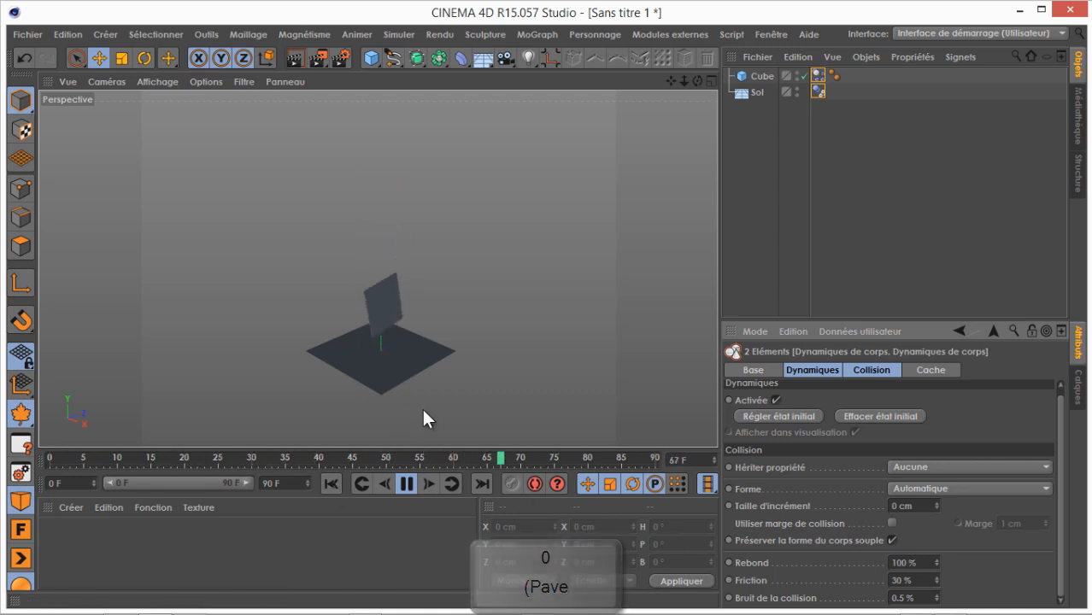
{"action": "left_click", "coordinate": [406, 483]}
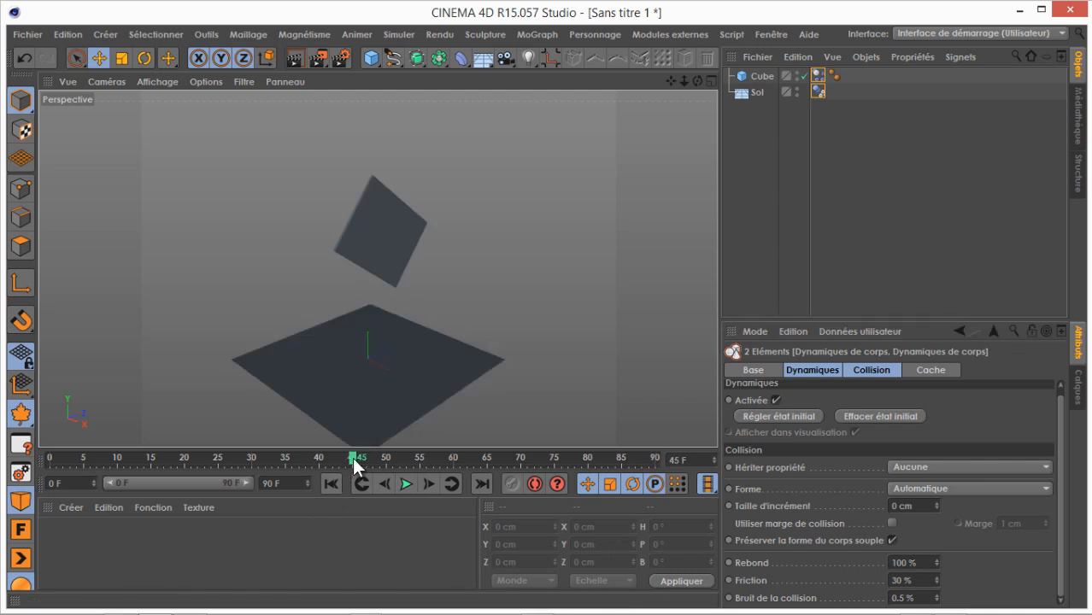
Add a MagicSlowMotion object and set its Start to the current frame, 45 F
{"action": "left_click", "coordinate": [671, 34]}
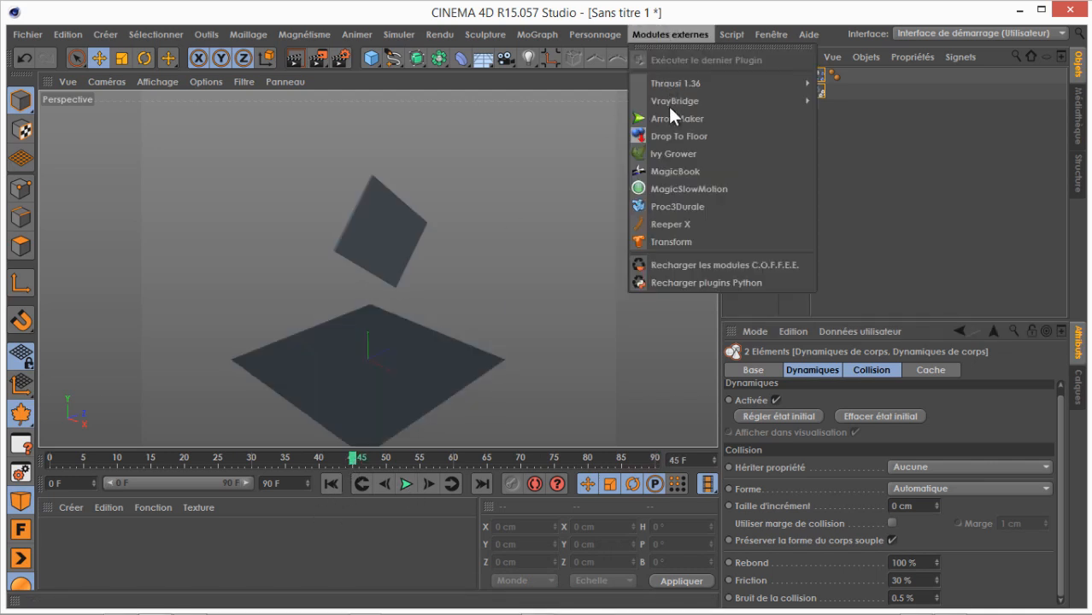
{"action": "left_click", "coordinate": [723, 188]}
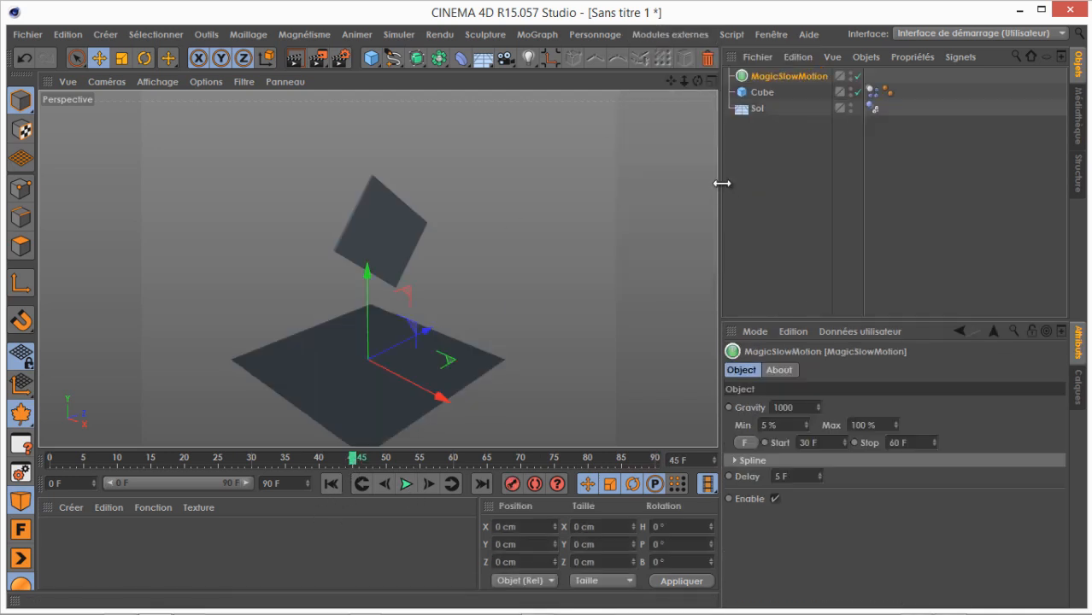
{"action": "left_click", "coordinate": [747, 444]}
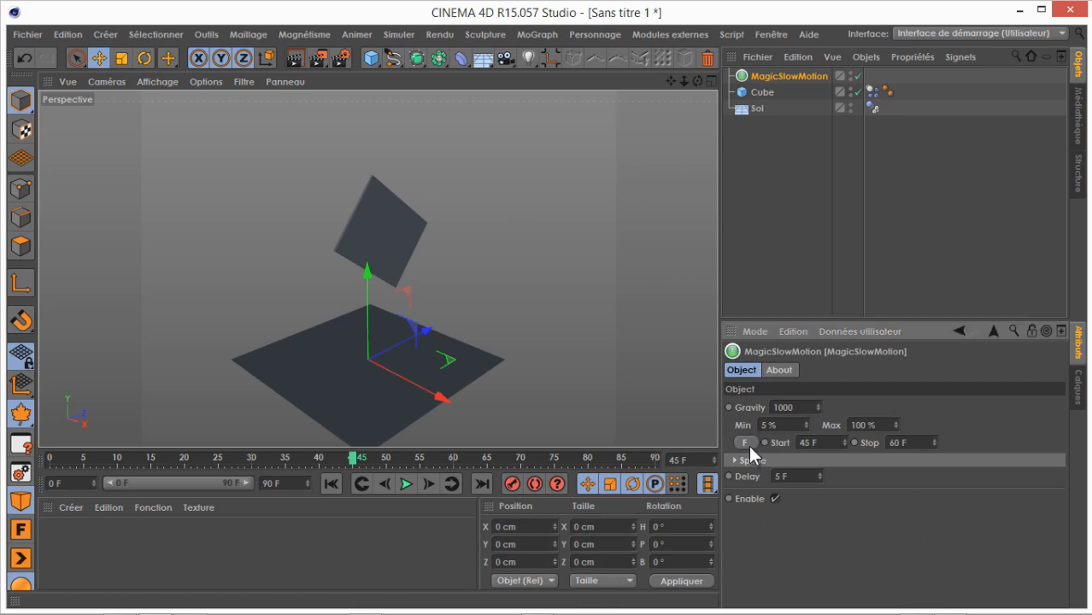
Set the slow motion's Stop to 145 F and extend the animation length and preview range to 218 F
{"action": "left_click", "coordinate": [781, 442]}
{"action": "left_click", "coordinate": [934, 441]}
{"action": "left_click_drag", "start_coordinate": [934, 442], "coordinate": [934, 442]}
{"action": "left_click_drag", "start_coordinate": [307, 483], "coordinate": [319, 484]}
{"action": "left_click_drag", "start_coordinate": [186, 484], "coordinate": [12, 481]}
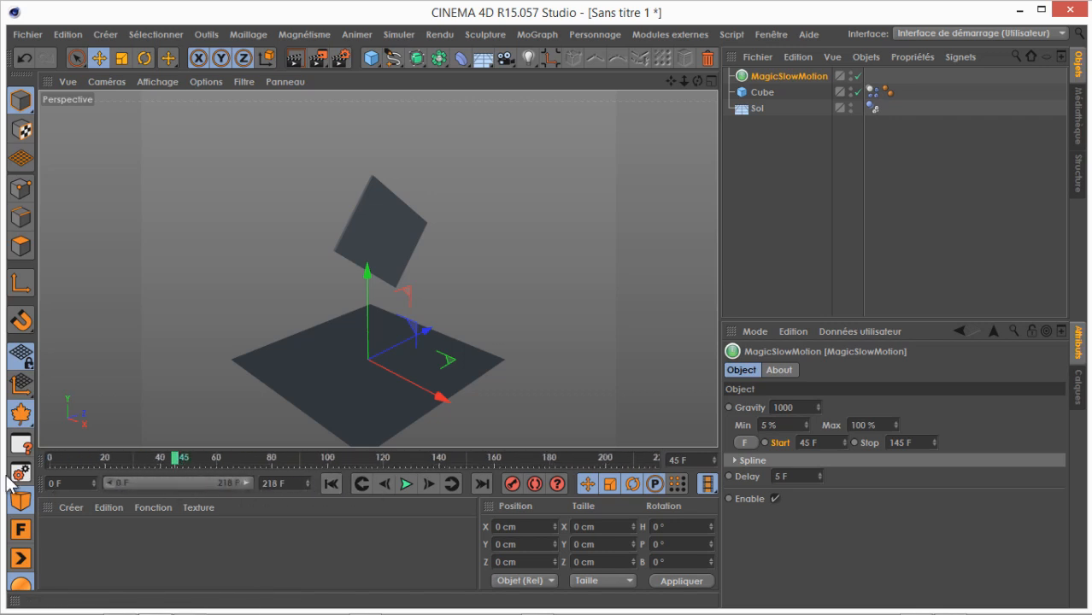
Play the slow-motion simulation from the start, set its Start to 69 F and replay it
{"action": "left_click", "coordinate": [334, 484]}
{"action": "left_click", "coordinate": [403, 484]}
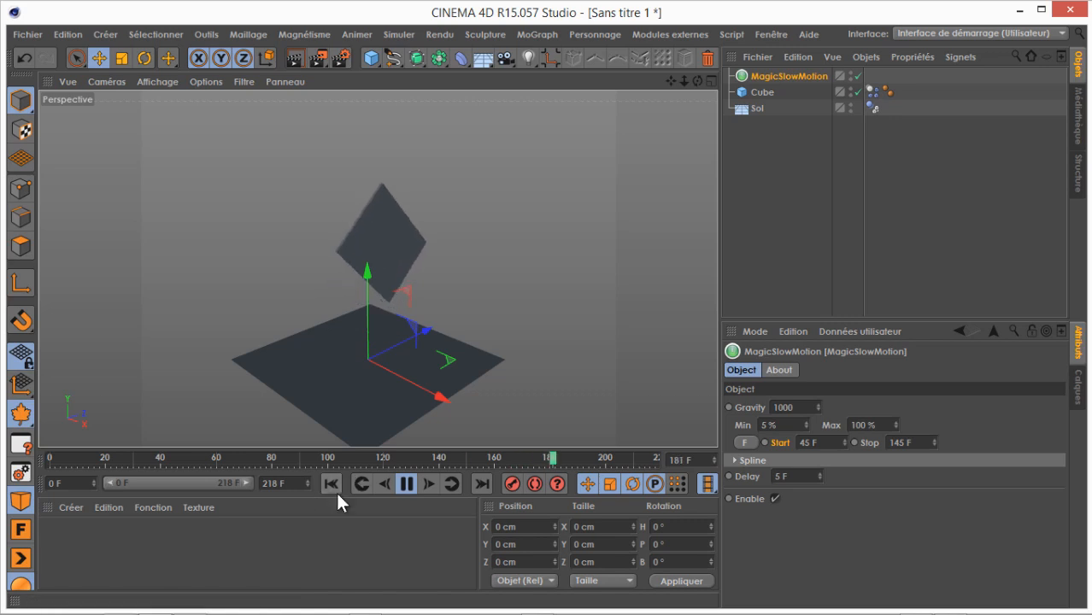
{"action": "left_click_drag", "start_coordinate": [846, 443], "coordinate": [843, 439]}
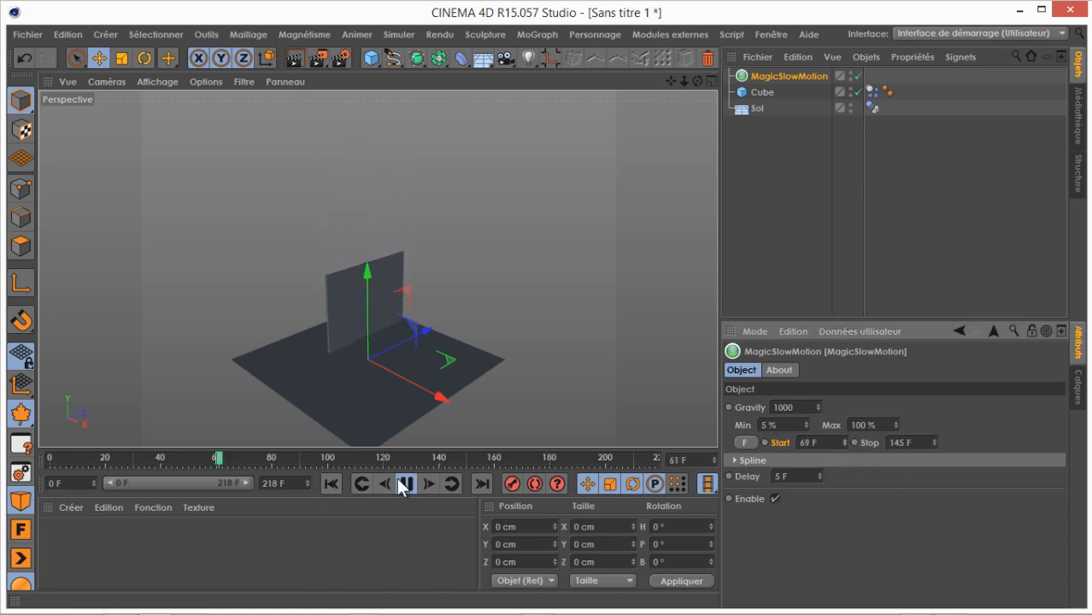
{"action": "left_click", "coordinate": [331, 484]}
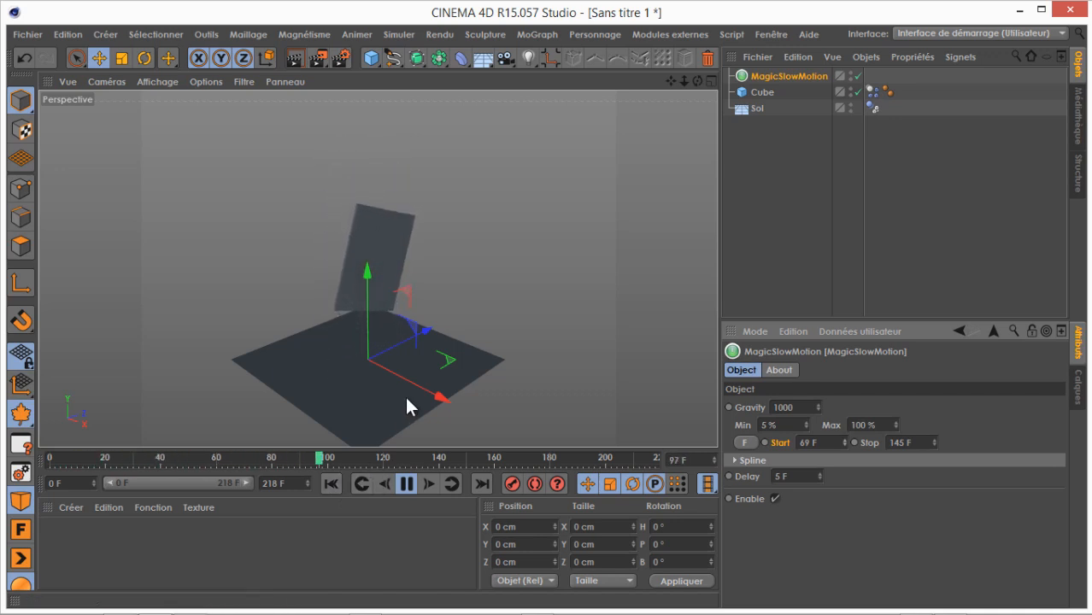
{"action": "scroll", "coordinate": [345, 306], "scroll_direction": "up", "scroll_amount": 3}
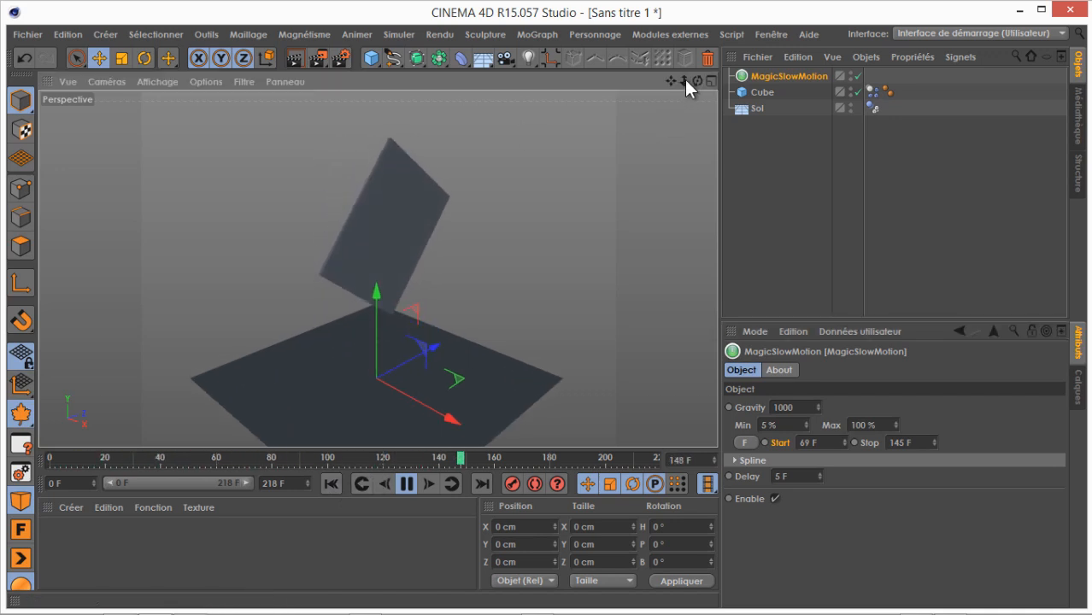
{"action": "left_click_drag", "start_coordinate": [698, 81], "coordinate": [551, 309]}
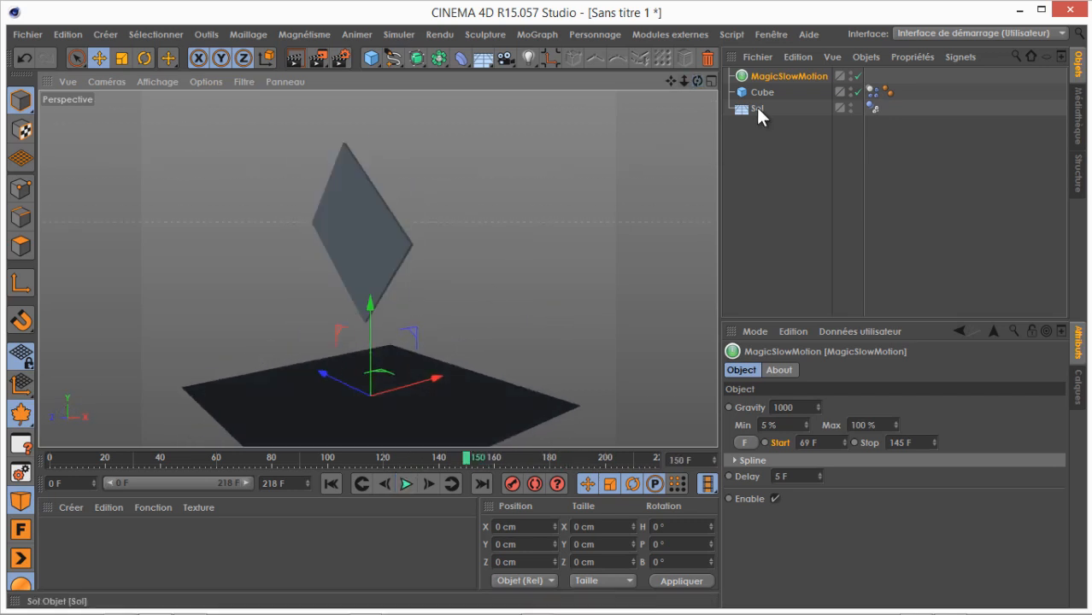
{"action": "left_click", "coordinate": [759, 92]}
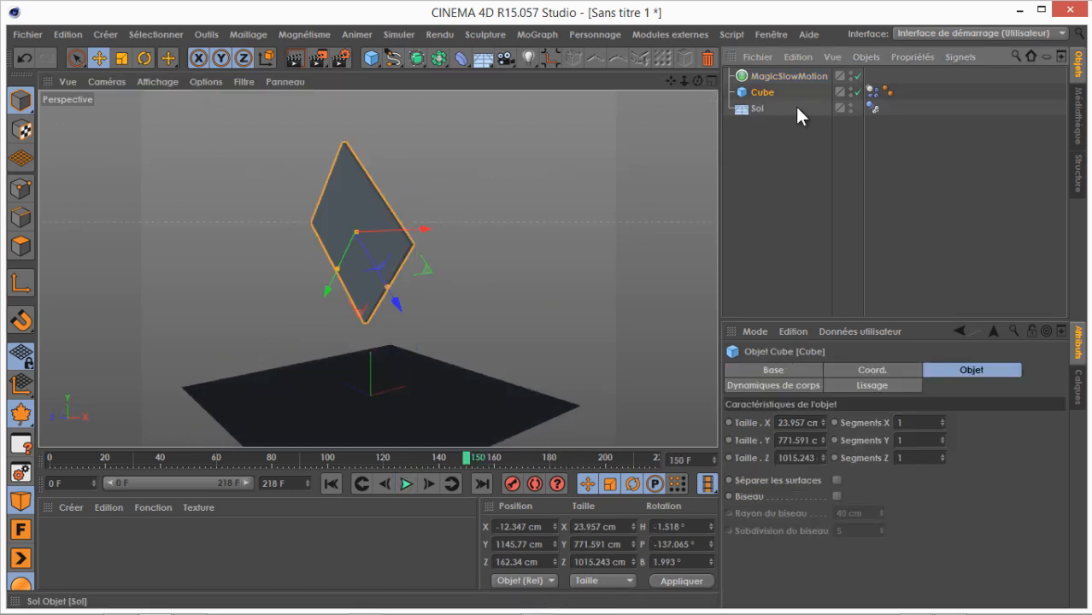
{"action": "left_click", "coordinate": [790, 76]}
{"action": "key", "text": "Delete"}
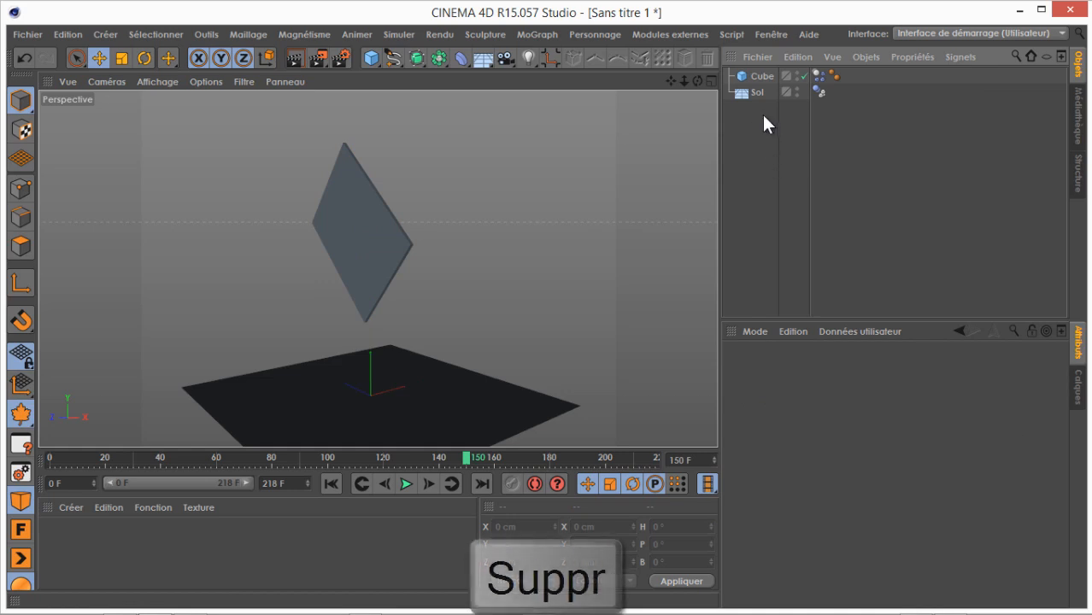
{"action": "left_click", "coordinate": [26, 53]}
{"action": "left_click", "coordinate": [26, 54]}
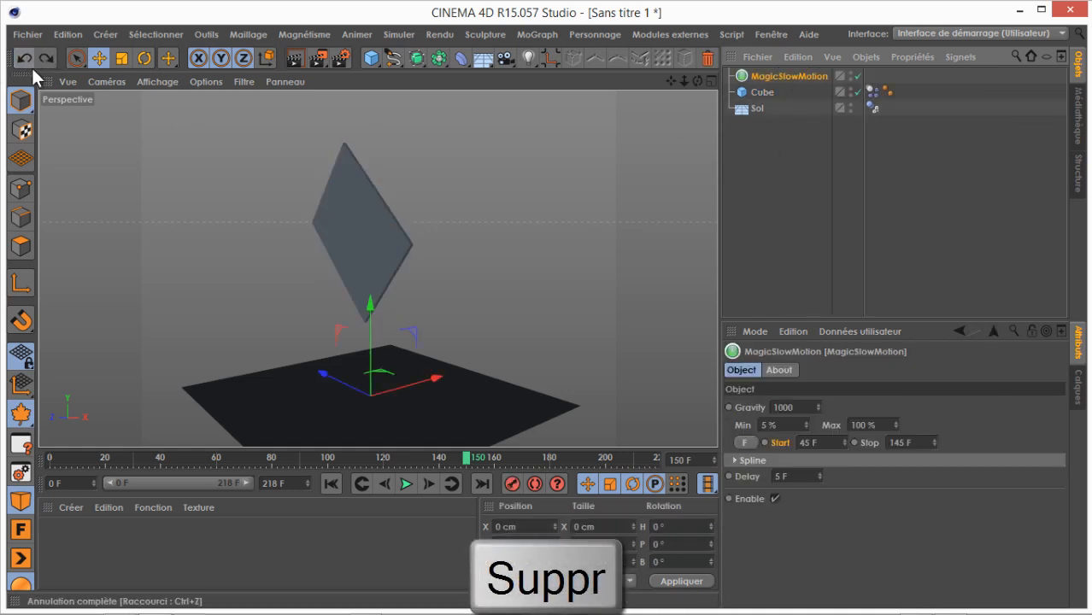
Return the animation to frame 0 and delete the MagicSlowMotion object
{"action": "left_click", "coordinate": [357, 486]}
{"action": "left_click", "coordinate": [775, 77]}
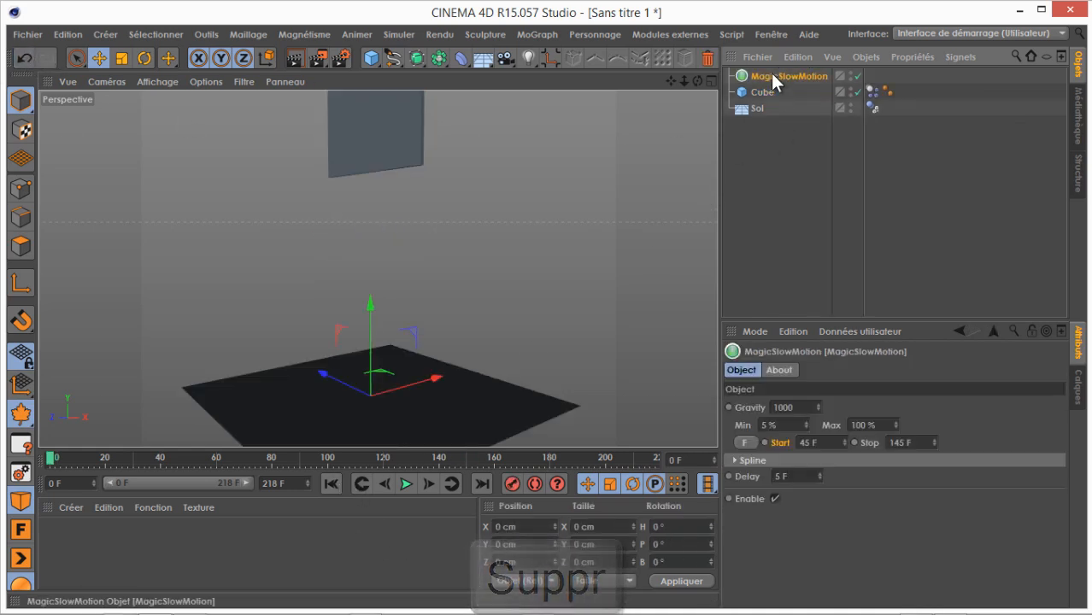
{"action": "key", "text": "Delete"}
Place the cube on the floor with the Drop To Floor plugin
{"action": "left_click", "coordinate": [756, 77]}
{"action": "left_click", "coordinate": [660, 36]}
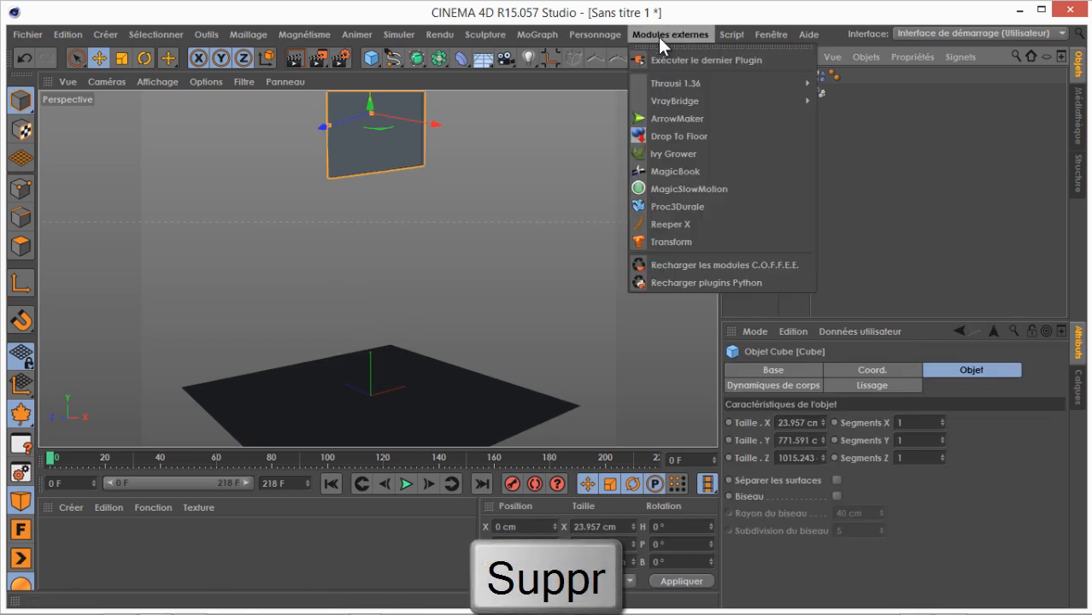
{"action": "left_click", "coordinate": [661, 134]}
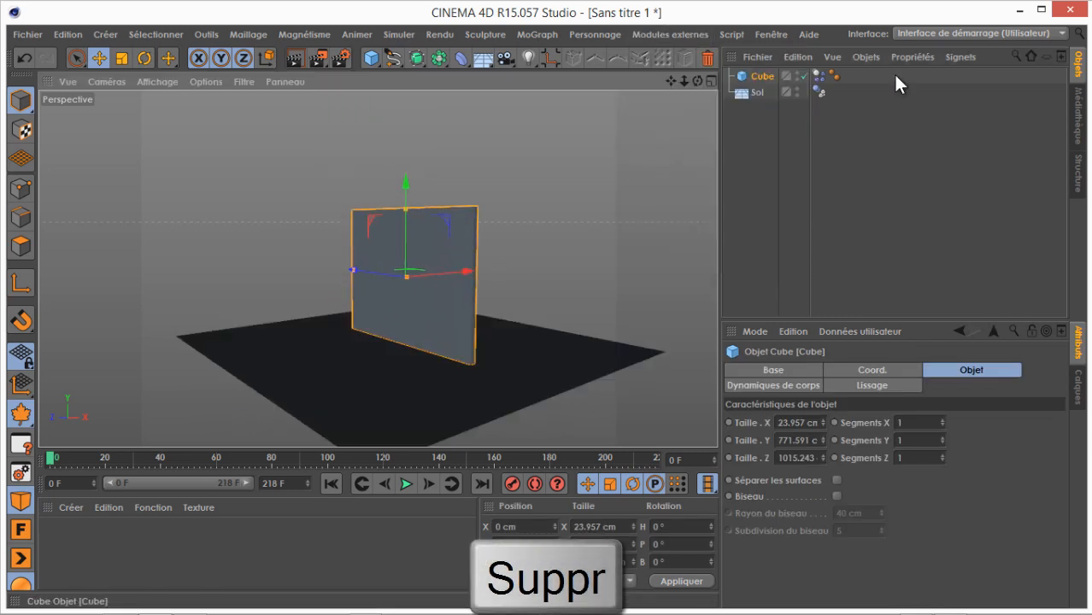
Narrow the cube to about 457 cm along Z and duplicate it on both sides to form a three-panel wall
{"action": "left_click_drag", "start_coordinate": [533, 307], "coordinate": [547, 307], "text": "alt"}
{"action": "scroll", "coordinate": [464, 220], "scroll_direction": "up", "scroll_amount": 3}
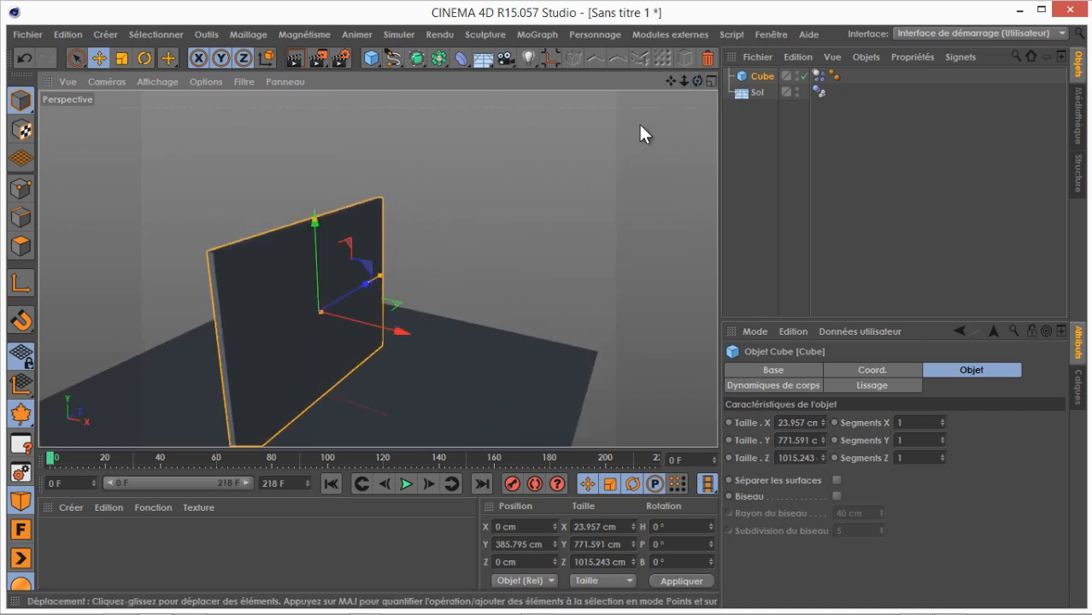
{"action": "left_click_drag", "start_coordinate": [694, 80], "coordinate": [584, 271]}
{"action": "left_click", "coordinate": [335, 261]}
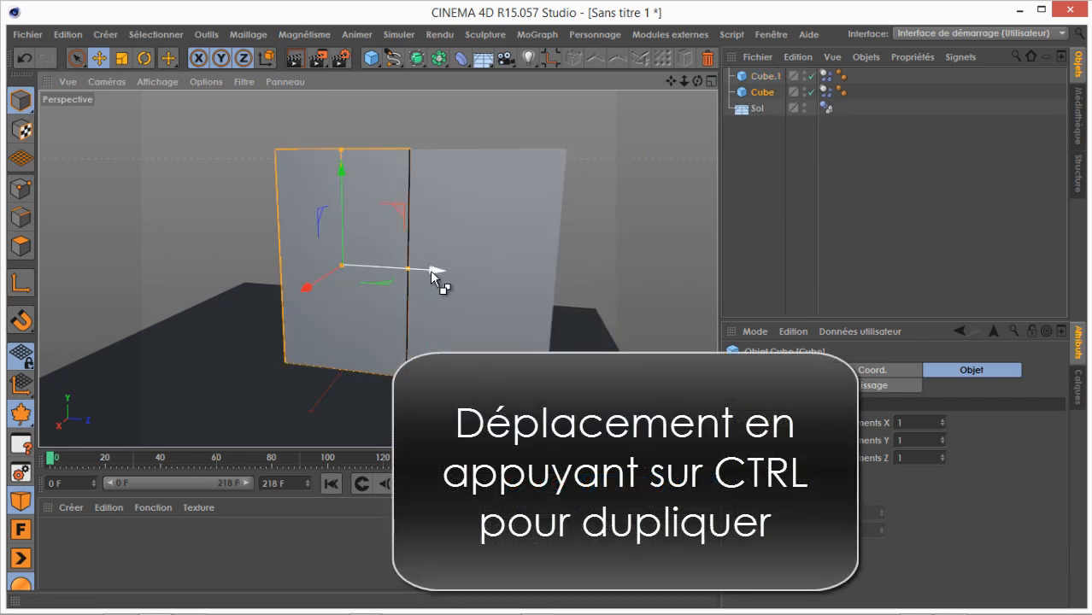
{"action": "left_click_drag", "start_coordinate": [436, 272], "coordinate": [300, 261], "text": "ctrl"}
{"action": "left_click", "coordinate": [571, 242]}
{"action": "left_click", "coordinate": [375, 238]}
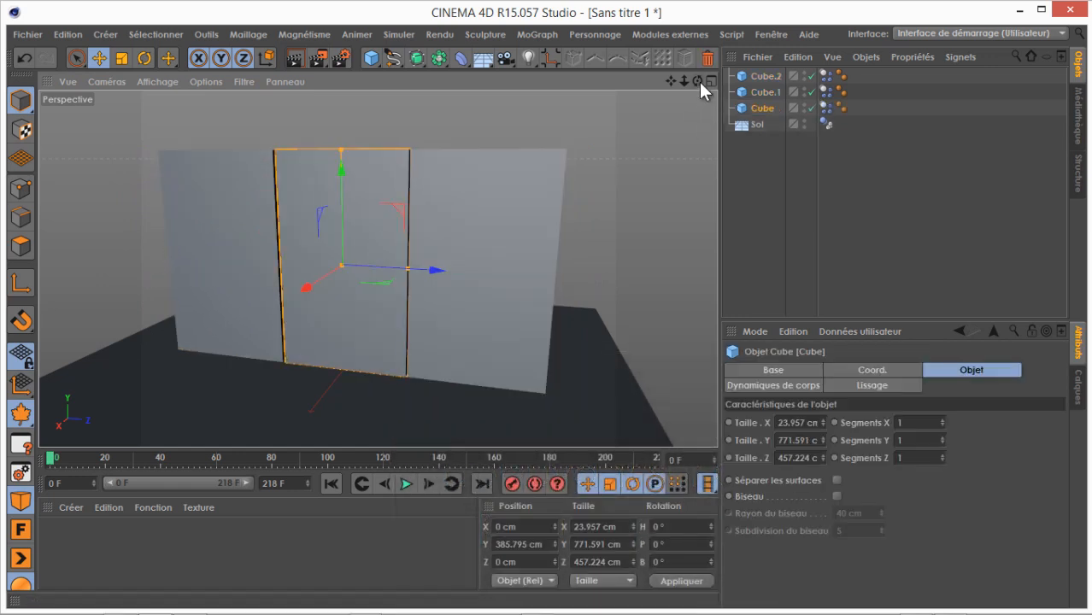
Resize the middle panel to about 501 cm along Y and about 466 cm along Z
{"action": "left_click_drag", "start_coordinate": [698, 81], "coordinate": [540, 315]}
{"action": "left_click_drag", "start_coordinate": [339, 150], "coordinate": [339, 192]}
{"action": "left_click_drag", "start_coordinate": [407, 267], "coordinate": [410, 267]}
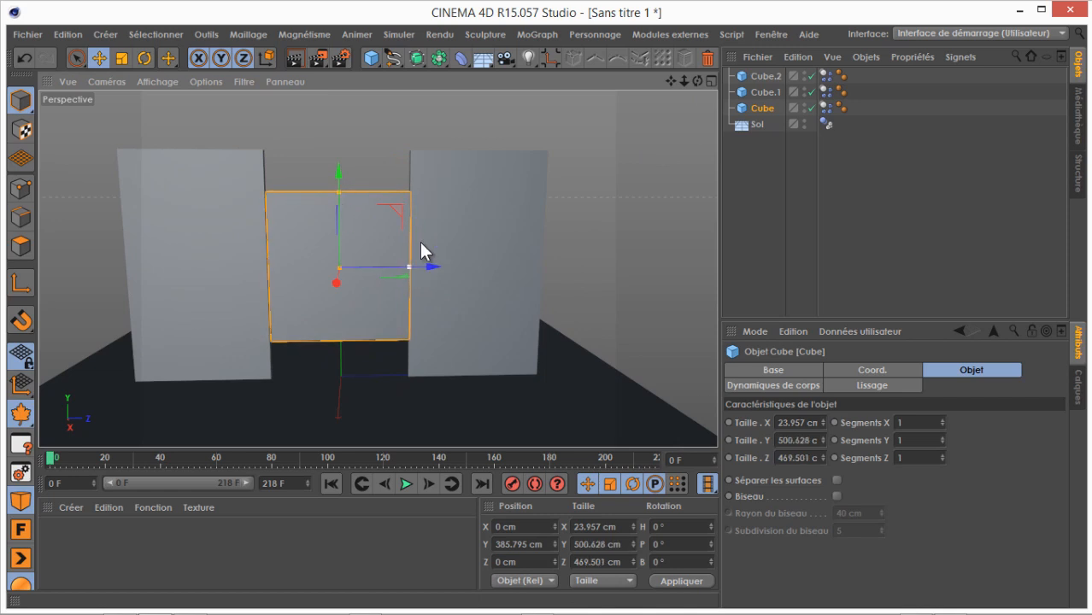
{"action": "left_click", "coordinate": [490, 212]}
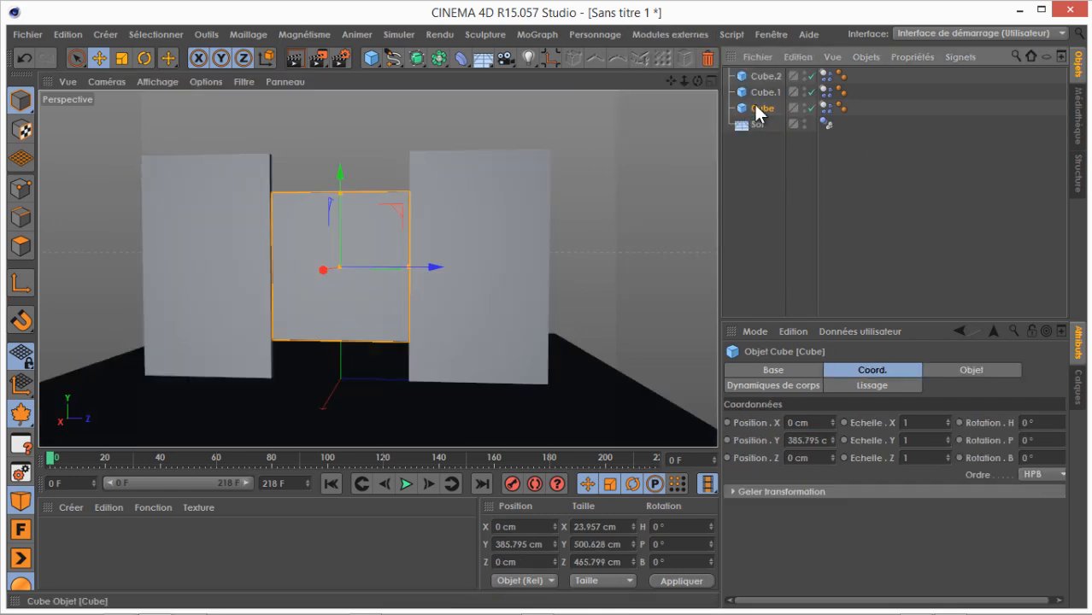
Break the middle panel into 50 pieces with the Thrausi plugin
{"action": "left_click", "coordinate": [680, 36]}
{"action": "mouse_move", "coordinate": [711, 83]}
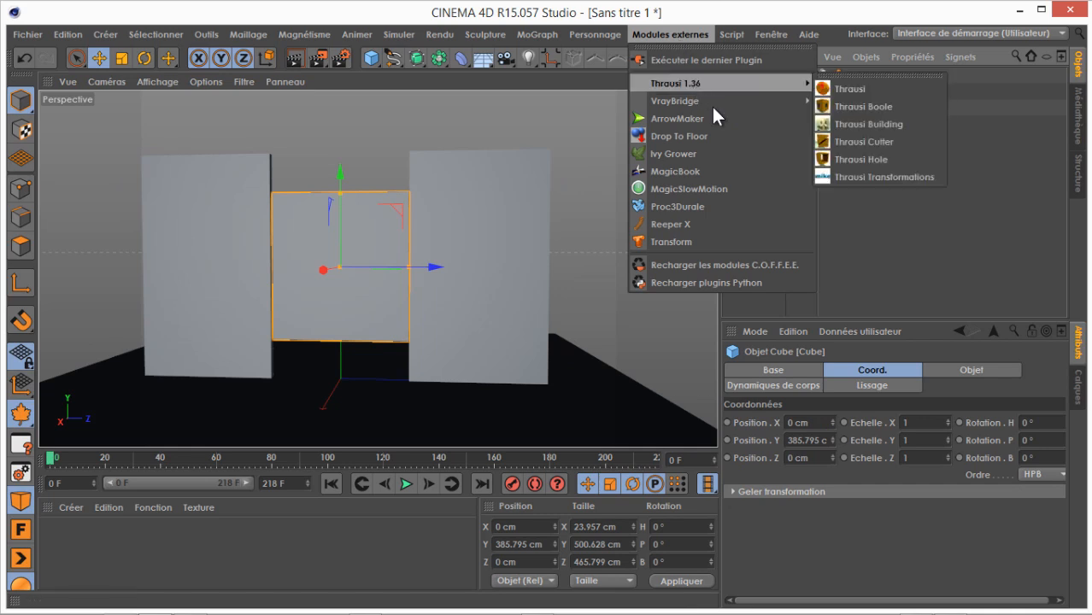
{"action": "left_click", "coordinate": [857, 75]}
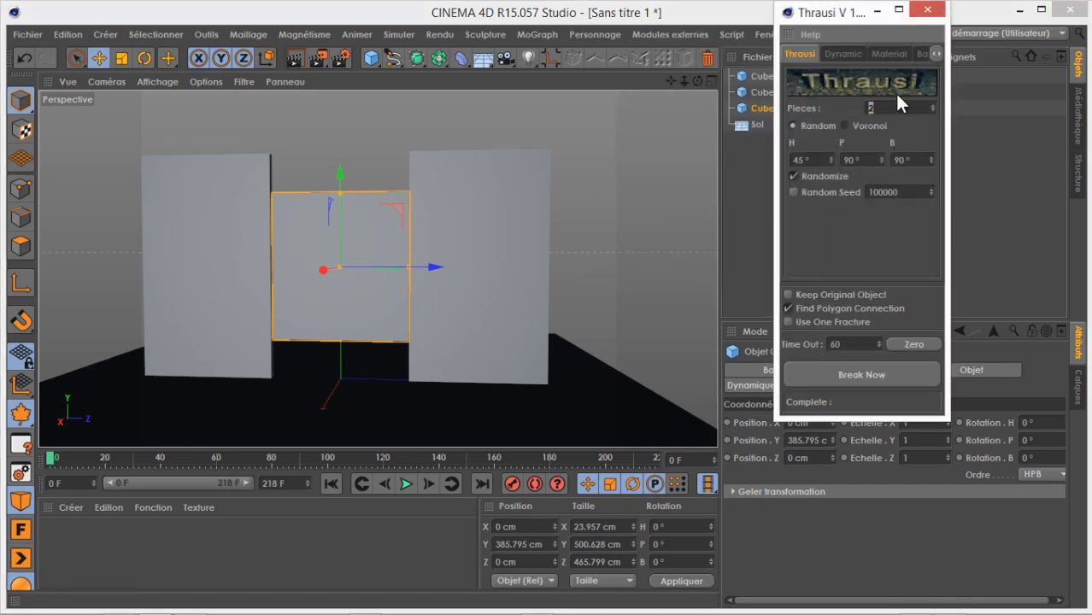
{"action": "type", "text": "50"}
{"action": "left_click", "coordinate": [853, 374]}
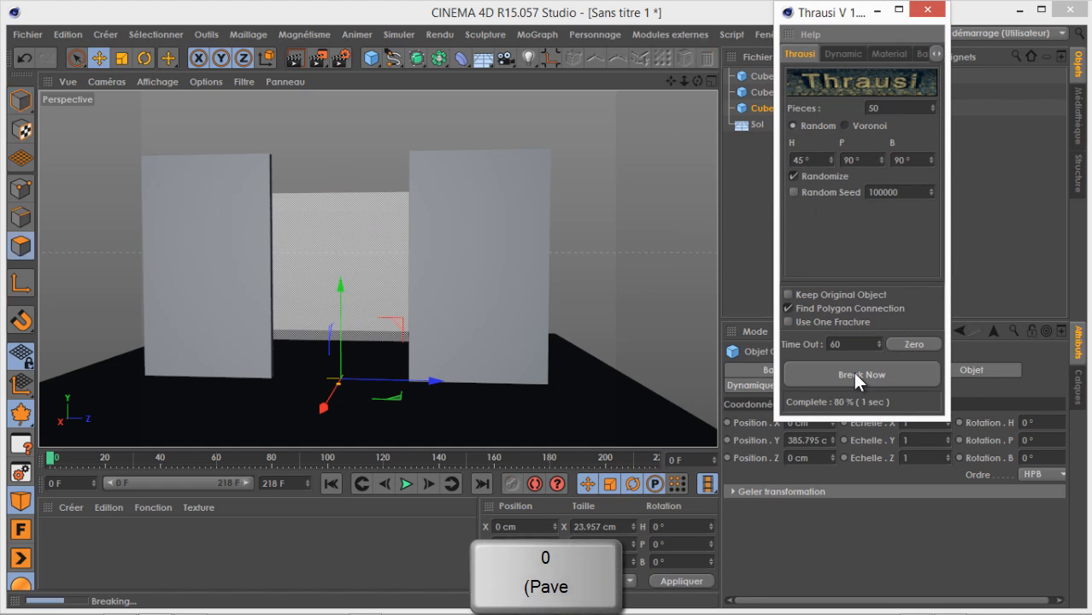
{"action": "left_click", "coordinate": [928, 10]}
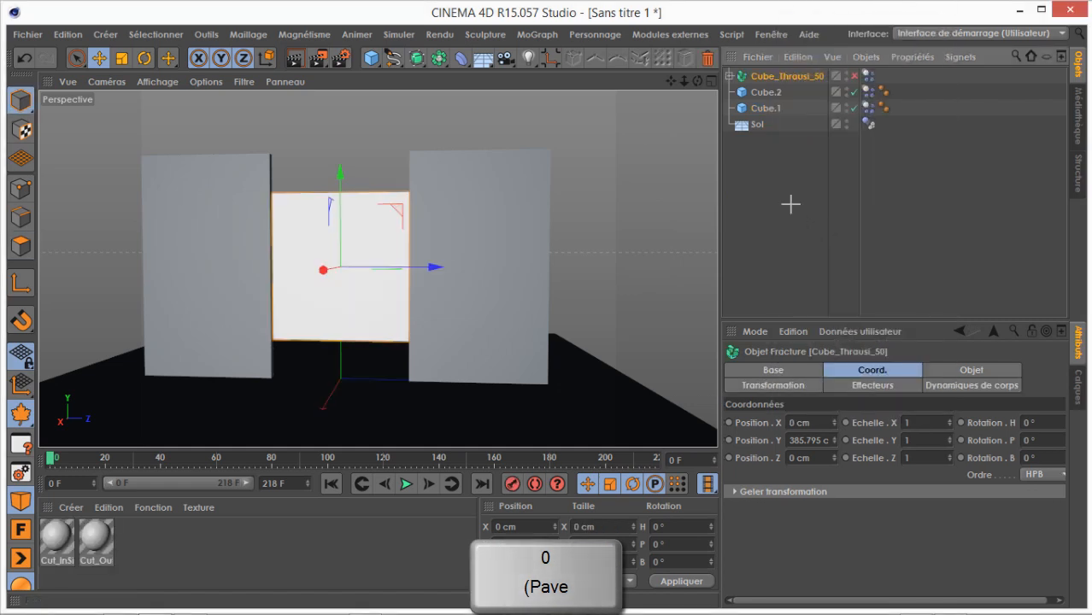
Add a new cube and position it in front of the wall at about X -1072 cm, Y 473 cm
{"action": "left_click", "coordinate": [790, 205]}
{"action": "left_click_drag", "start_coordinate": [697, 80], "coordinate": [545, 307]}
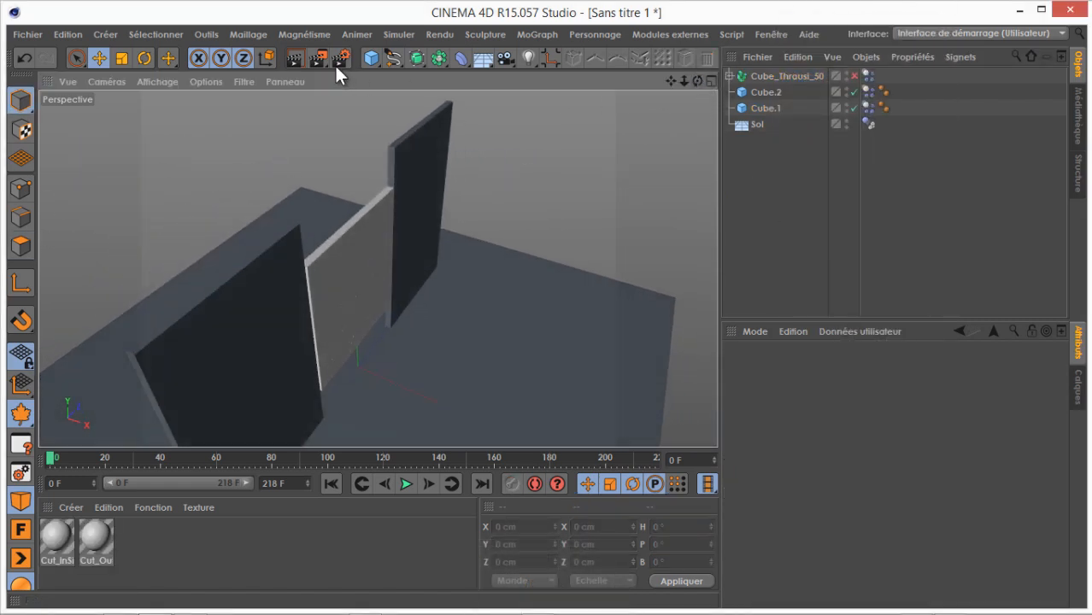
{"action": "left_click", "coordinate": [371, 58]}
{"action": "left_click_drag", "start_coordinate": [430, 401], "coordinate": [200, 334]}
{"action": "left_click_drag", "start_coordinate": [136, 202], "coordinate": [112, 113]}
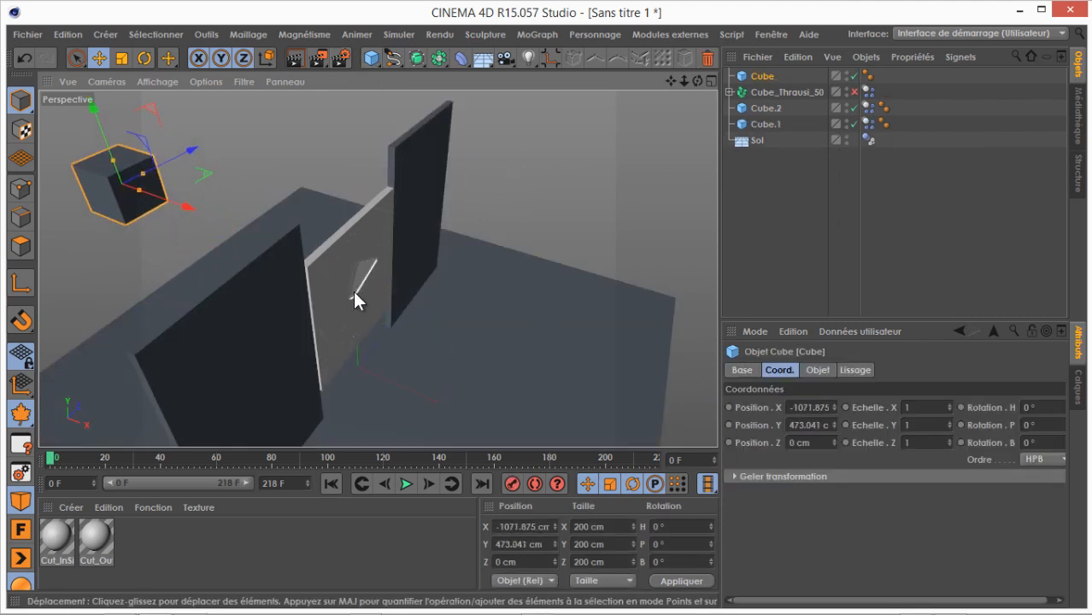
{"action": "scroll", "coordinate": [355, 301], "scroll_direction": "down", "scroll_amount": 5}
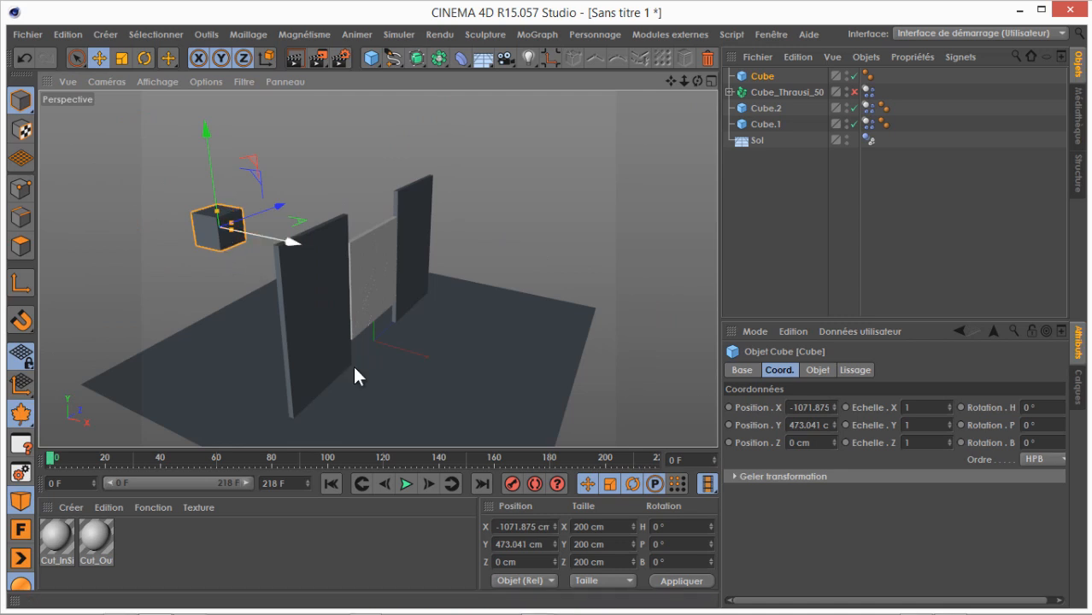
Keyframe the cube at frame 0 and, moved along X to the far side of the wall, at frame 20, and preview the motion
{"action": "left_click", "coordinate": [512, 483]}
{"action": "left_click", "coordinate": [405, 483]}
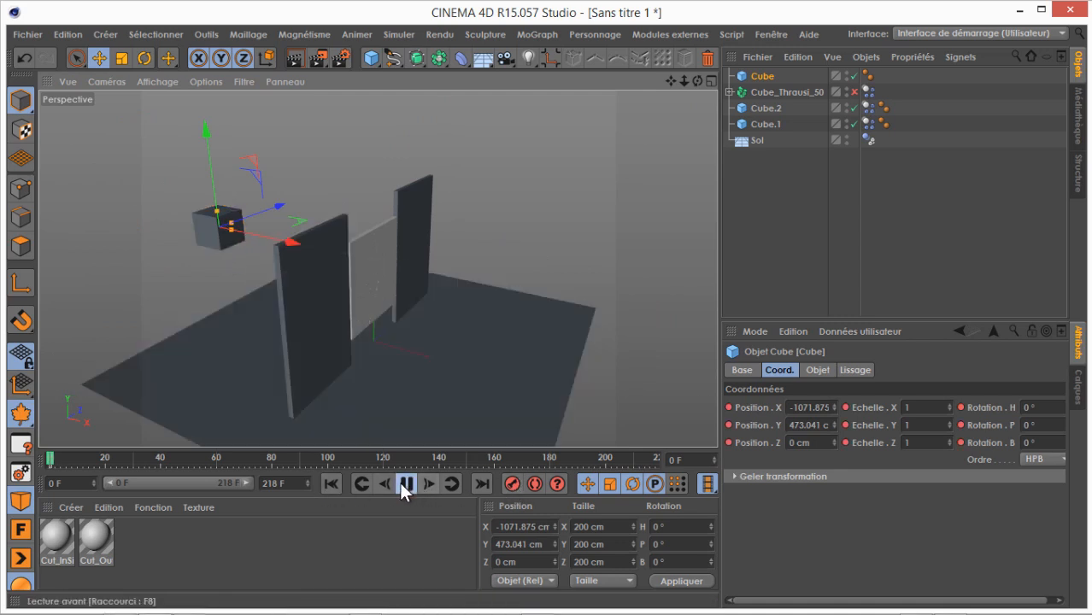
{"action": "left_click", "coordinate": [402, 483]}
{"action": "left_click", "coordinate": [107, 458]}
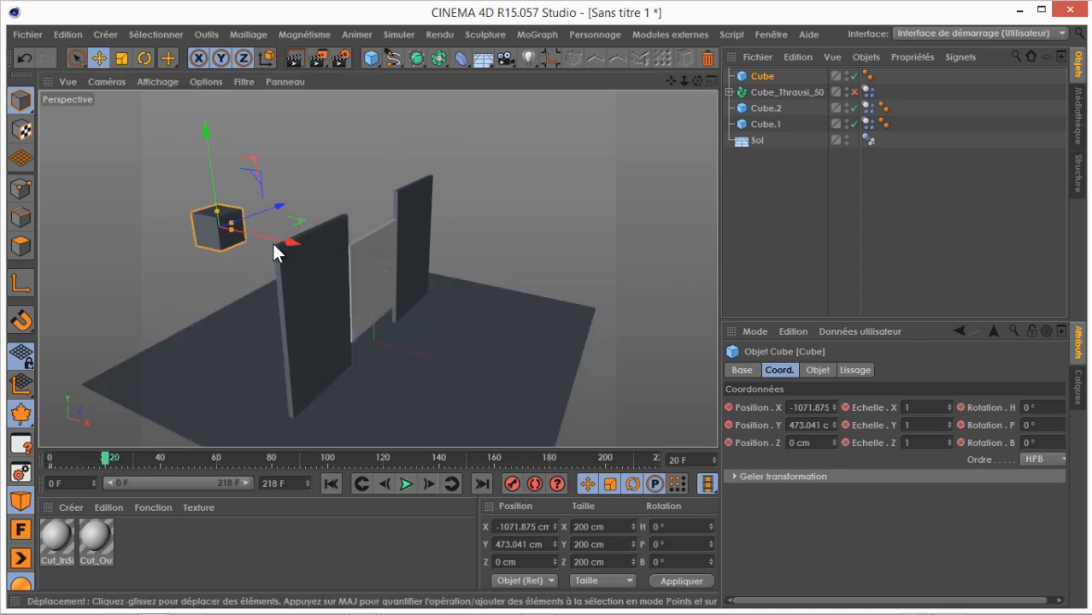
{"action": "left_click_drag", "start_coordinate": [286, 243], "coordinate": [573, 320]}
{"action": "left_click", "coordinate": [332, 484]}
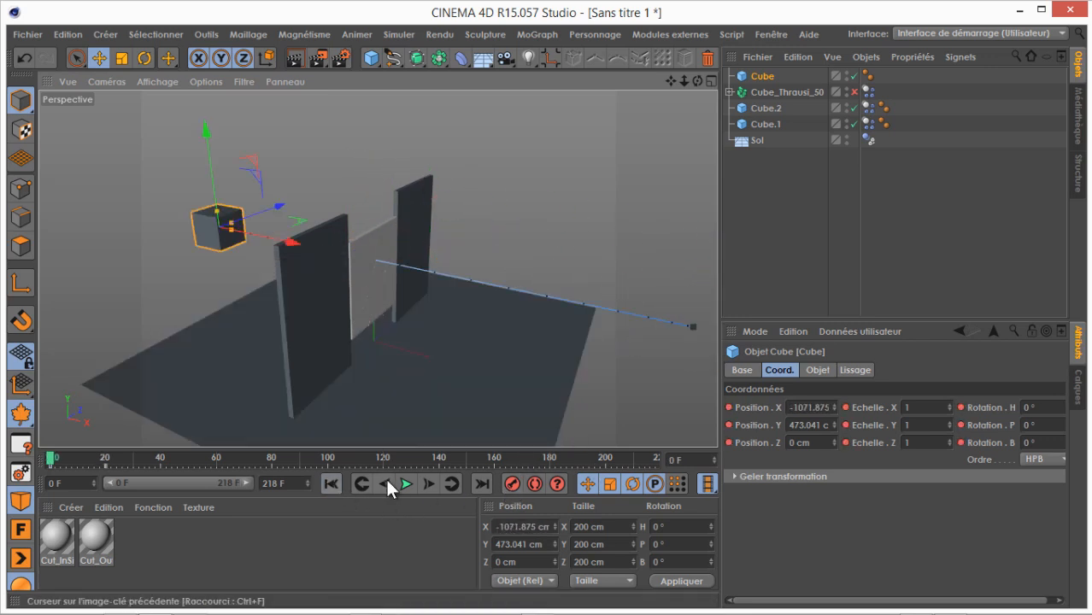
{"action": "left_click", "coordinate": [406, 483]}
{"action": "left_click", "coordinate": [332, 483]}
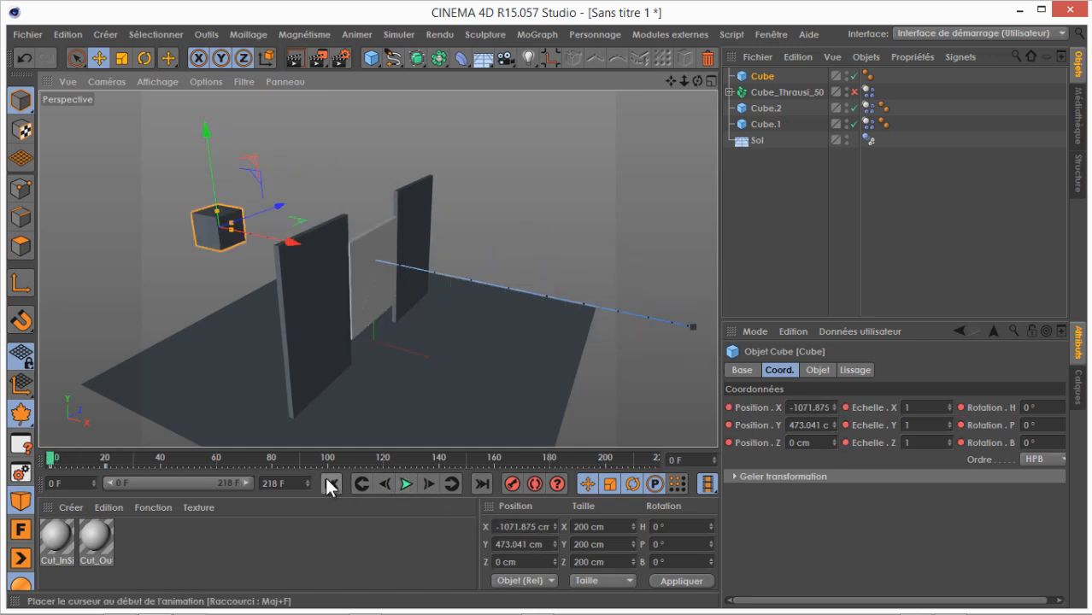
Shift the cube's end keyframe to frame 40 and play the animation to check the timing
{"action": "left_click_drag", "start_coordinate": [108, 464], "coordinate": [161, 469]}
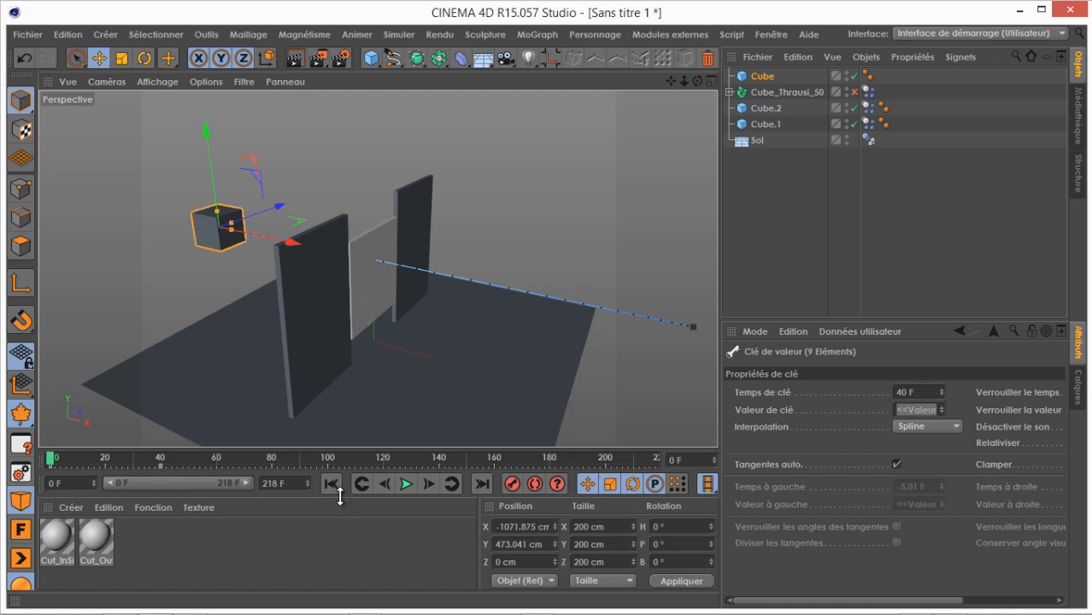
{"action": "left_click", "coordinate": [406, 484]}
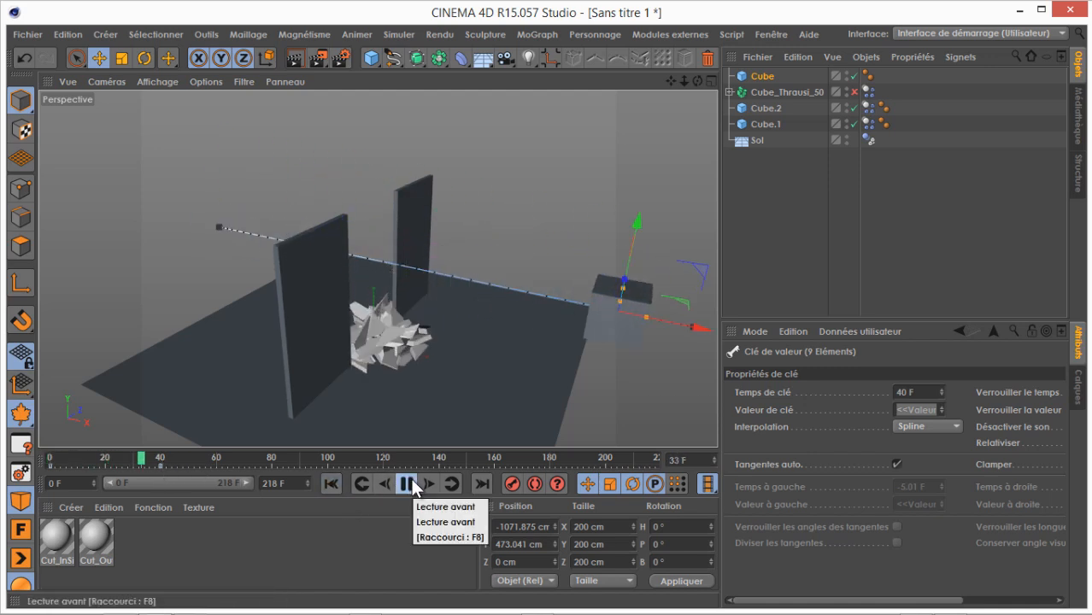
{"action": "left_click", "coordinate": [407, 484]}
Set the trigger (Déclencher) of the fractured panel's dynamics body to Sur collision and play the simulation from the start
{"action": "mouse_move", "coordinate": [698, 80]}
{"action": "left_mouse_down"}
{"action": "mouse_move", "coordinate": [546, 305]}
{"action": "mouse_move", "coordinate": [699, 82]}
{"action": "left_mouse_up"}
{"action": "left_click", "coordinate": [779, 92]}
{"action": "left_click", "coordinate": [868, 91]}
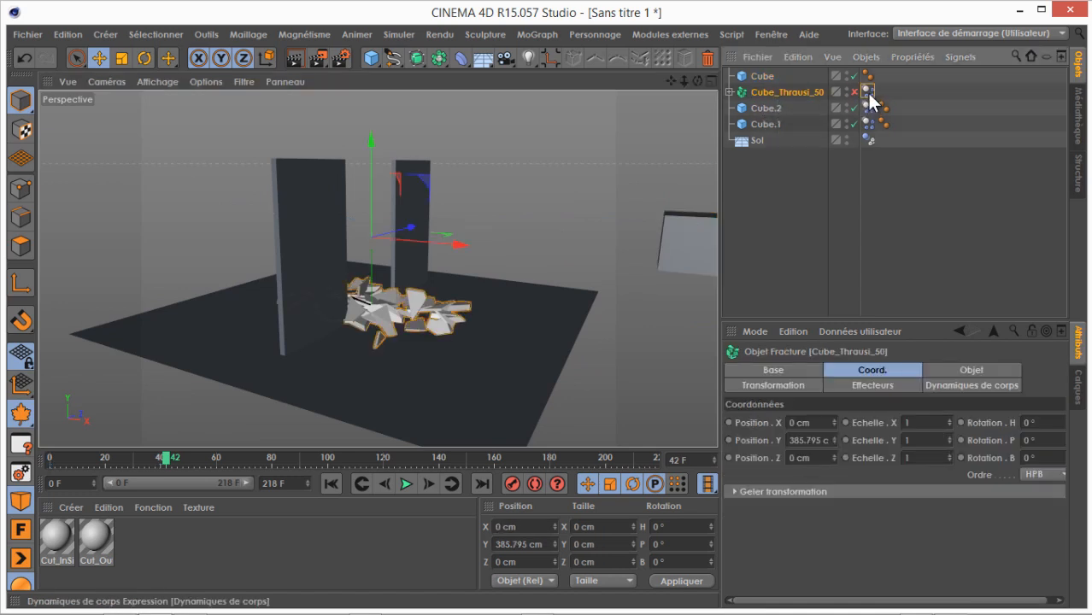
{"action": "left_click", "coordinate": [918, 496]}
{"action": "left_click", "coordinate": [913, 543]}
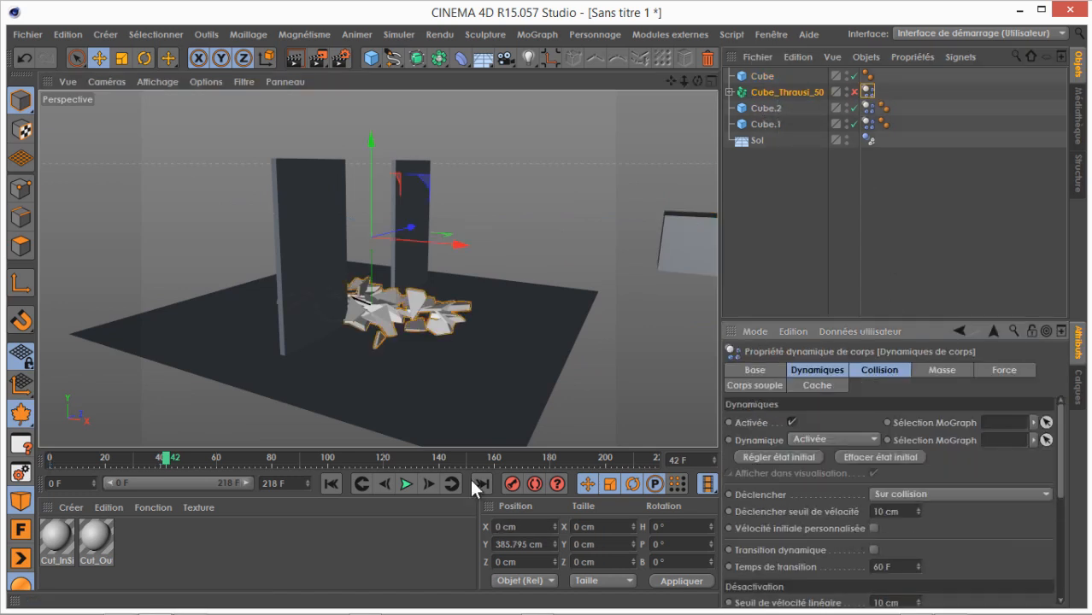
{"action": "left_click", "coordinate": [332, 484]}
{"action": "left_click", "coordinate": [406, 484]}
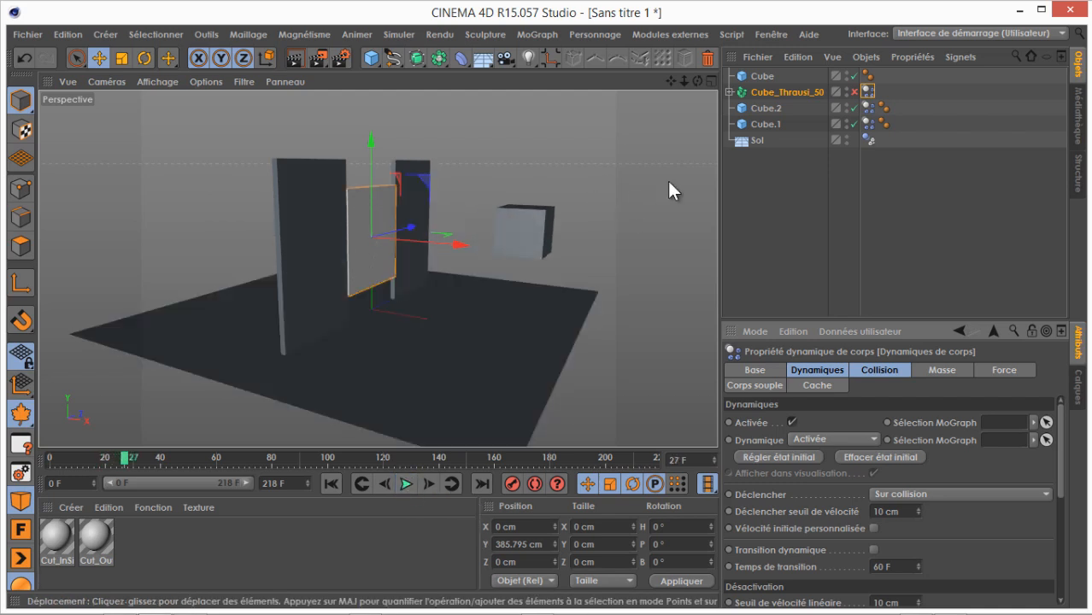
Give the animated cube a dynamics body property and play the simulation from the start
{"action": "right_click", "coordinate": [773, 78]}
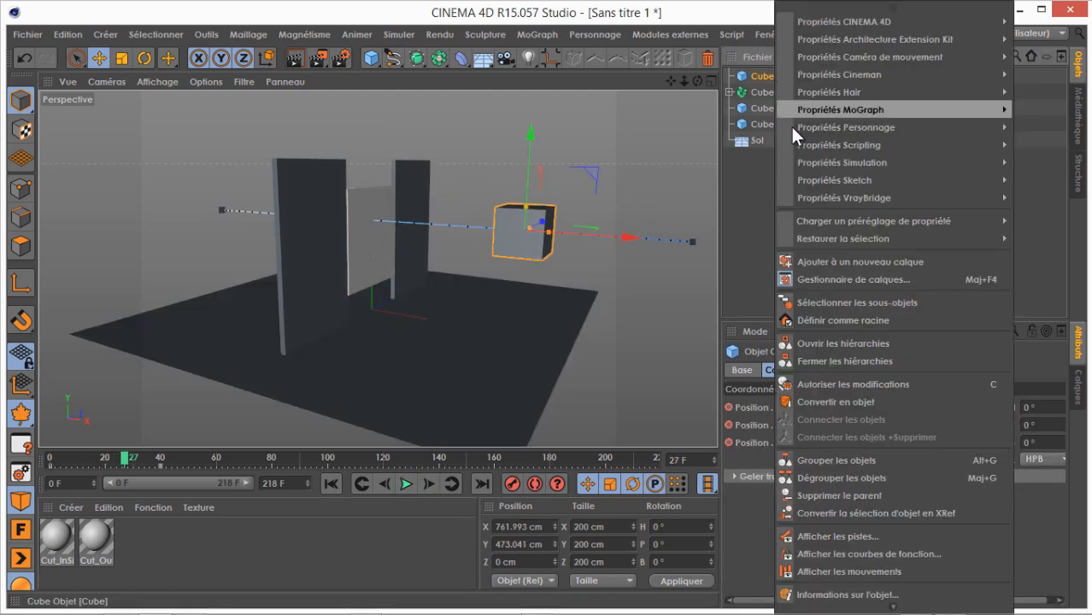
{"action": "mouse_move", "coordinate": [813, 163]}
{"action": "left_click", "coordinate": [735, 168]}
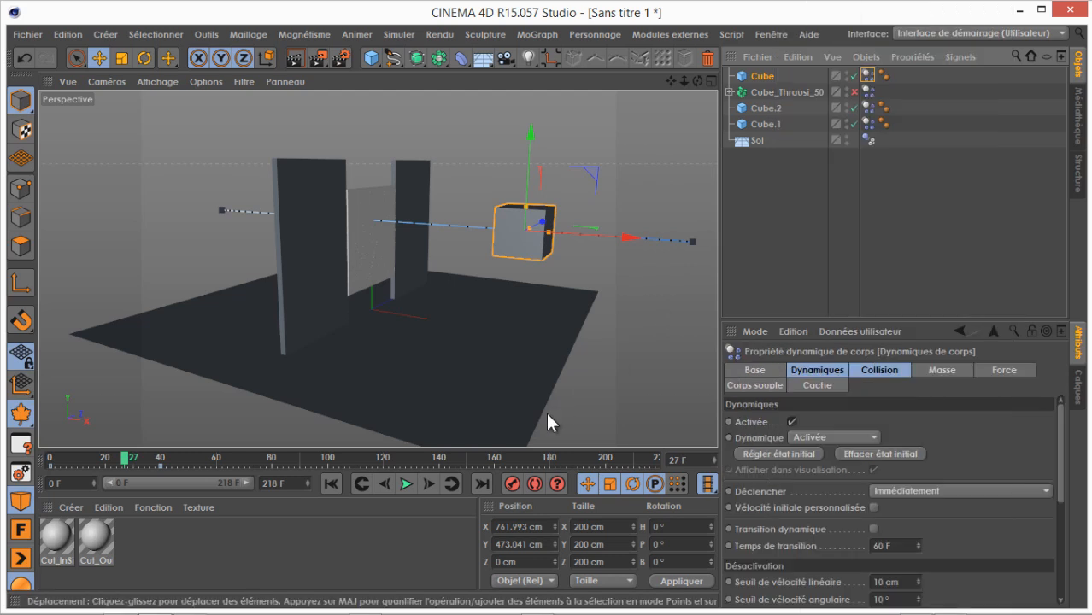
{"action": "left_click", "coordinate": [330, 485]}
{"action": "left_click", "coordinate": [406, 483]}
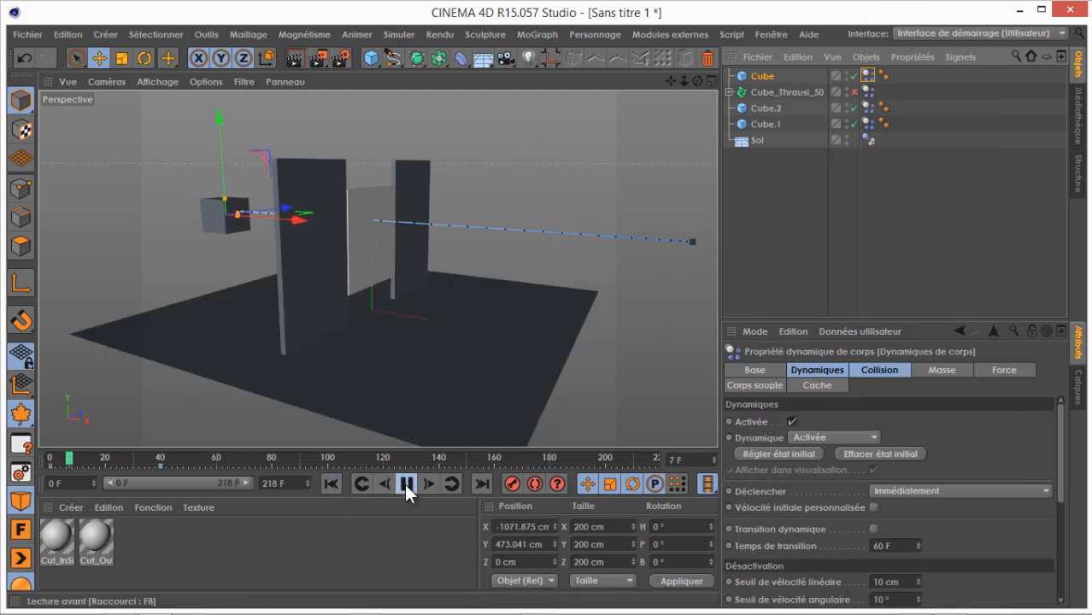
{"action": "left_click", "coordinate": [406, 484]}
{"action": "left_click", "coordinate": [330, 483]}
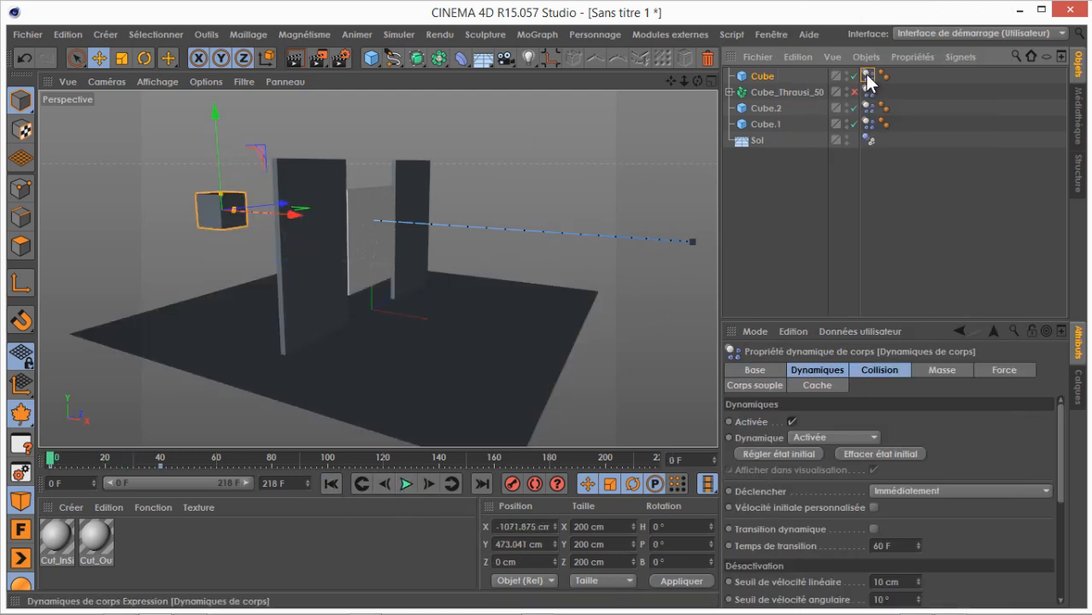
Set the cube's Dynamique option to Désactivée so it acts as a collider, and replay the panel's destruction
{"action": "left_click", "coordinate": [830, 437]}
{"action": "left_click", "coordinate": [822, 449]}
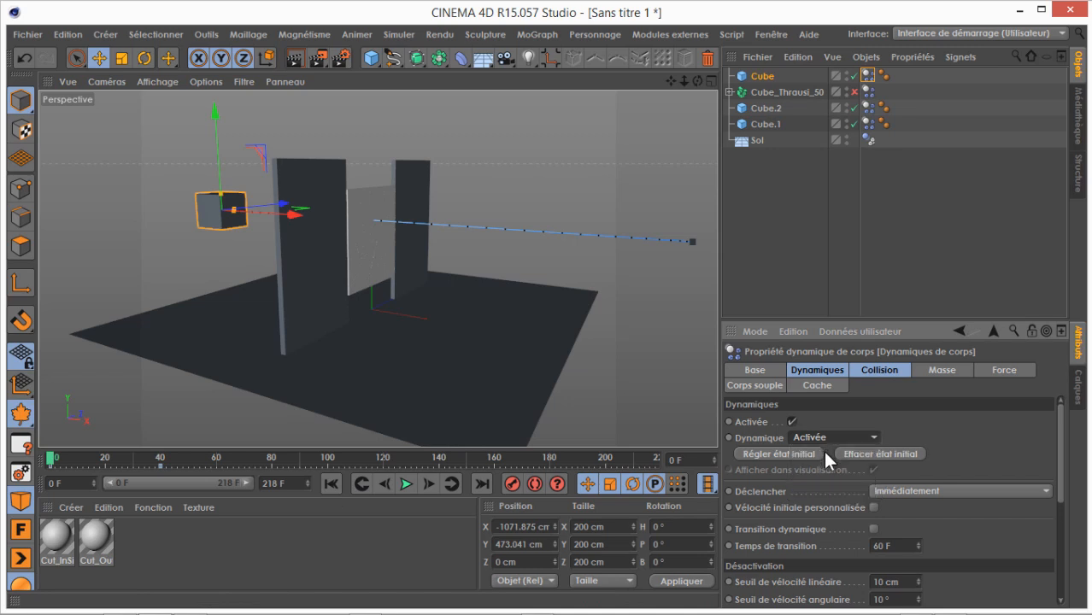
{"action": "left_click", "coordinate": [823, 449]}
{"action": "left_click", "coordinate": [821, 455]}
{"action": "left_click", "coordinate": [404, 483]}
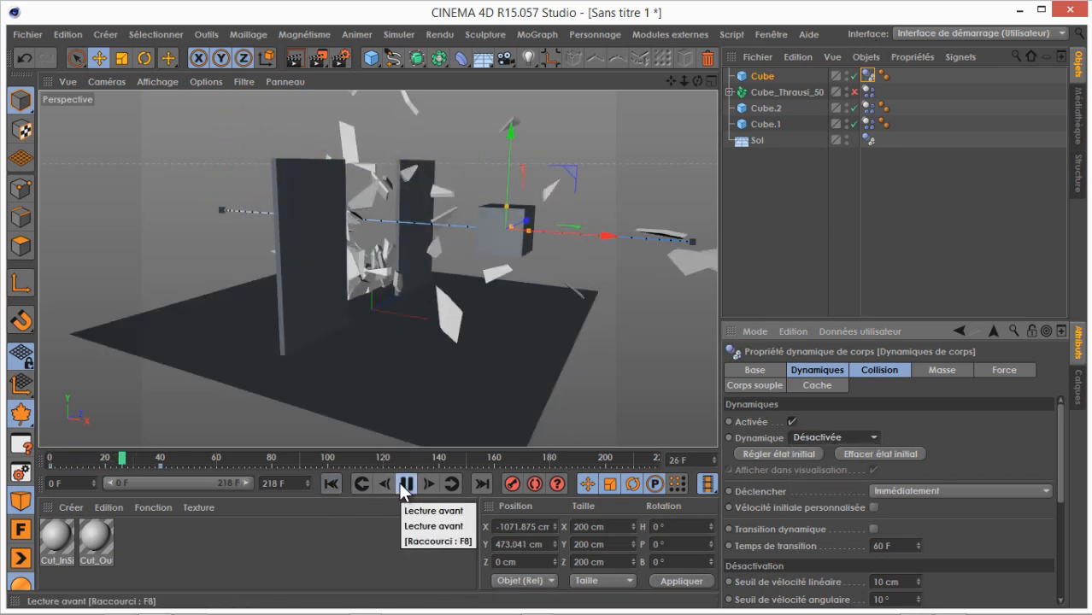
{"action": "left_click", "coordinate": [405, 483]}
{"action": "left_click", "coordinate": [322, 484]}
{"action": "left_click", "coordinate": [405, 485]}
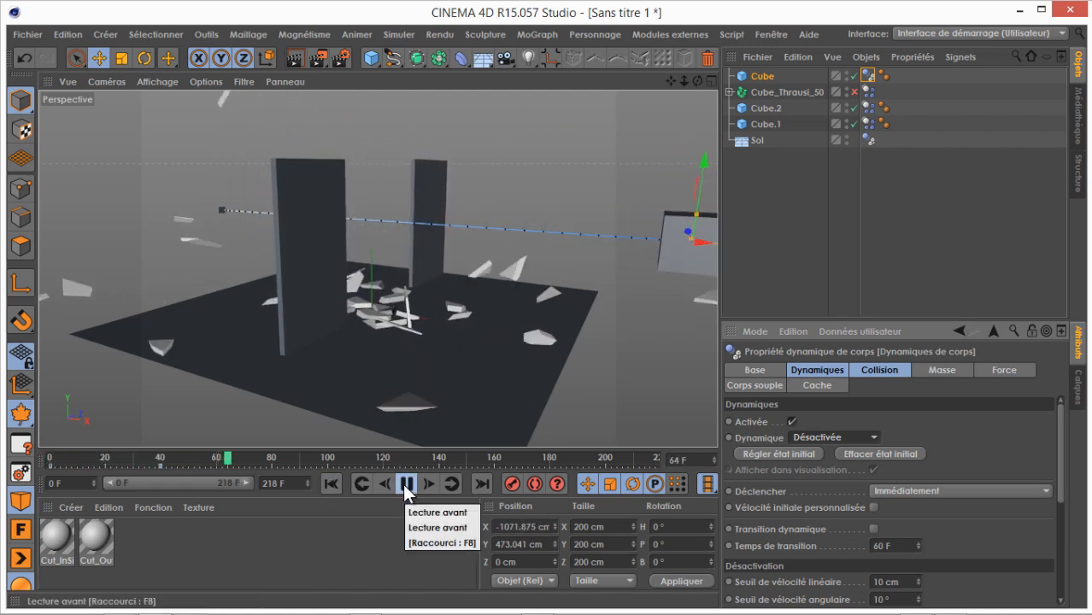
{"action": "left_click", "coordinate": [405, 485]}
{"action": "left_click", "coordinate": [331, 484]}
Shift the whole fractured panel along Z to about -0.5 cm to center it between the side panels
{"action": "left_click_drag", "start_coordinate": [685, 82], "coordinate": [457, 163]}
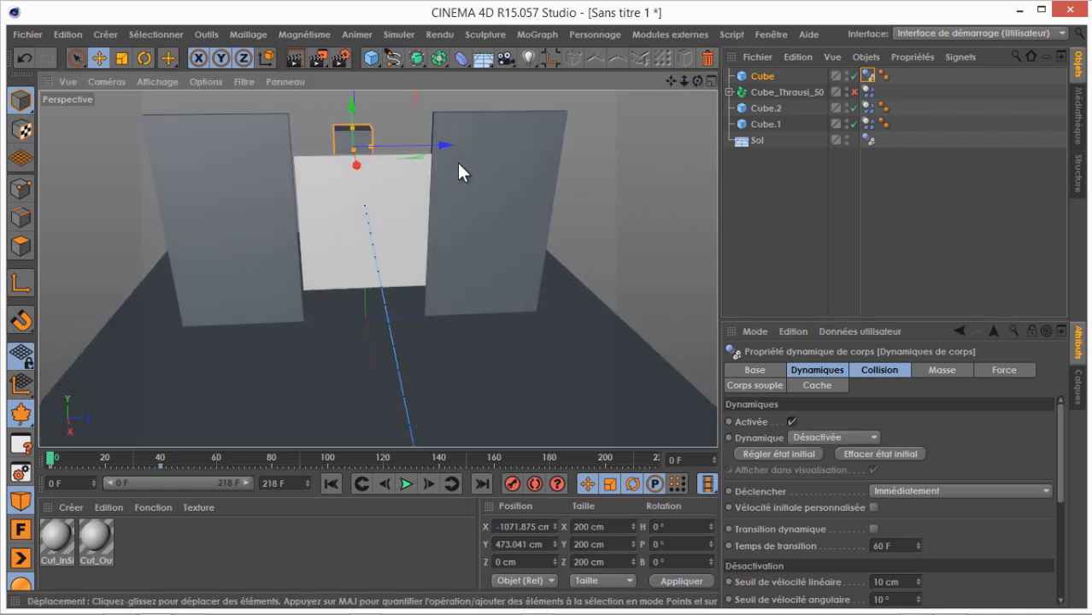
{"action": "left_click", "coordinate": [408, 180]}
{"action": "left_click", "coordinate": [773, 92]}
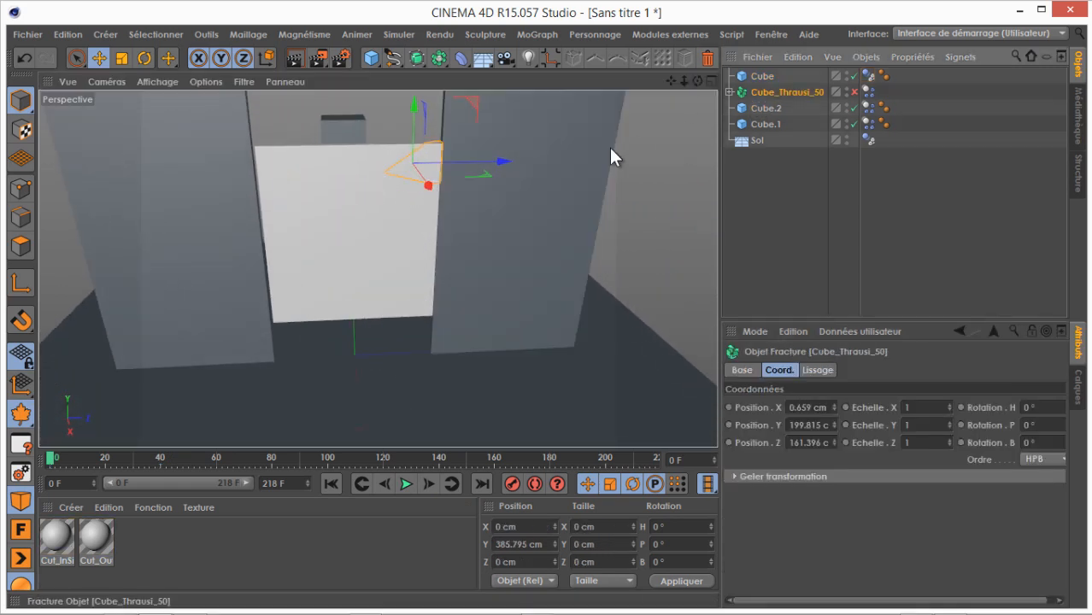
{"action": "key", "text": "o"}
{"action": "left_click_drag", "start_coordinate": [441, 235], "coordinate": [442, 238]}
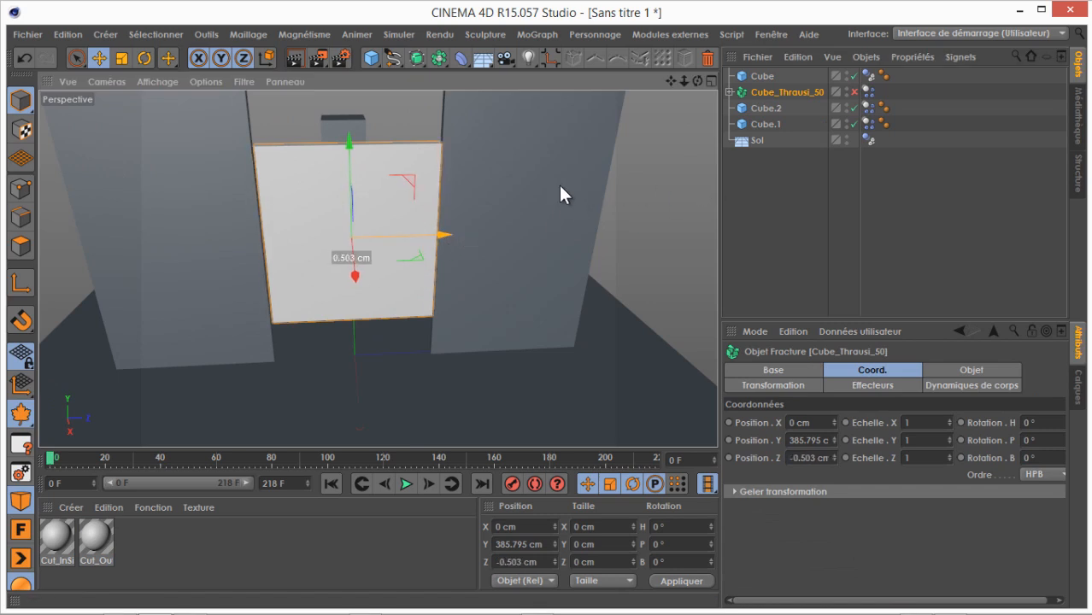
Move the side panel Cube.1 along Z to about 465 cm, clear of the fractured panel
{"action": "left_click", "coordinate": [678, 183]}
{"action": "left_click_drag", "start_coordinate": [698, 81], "coordinate": [574, 170]}
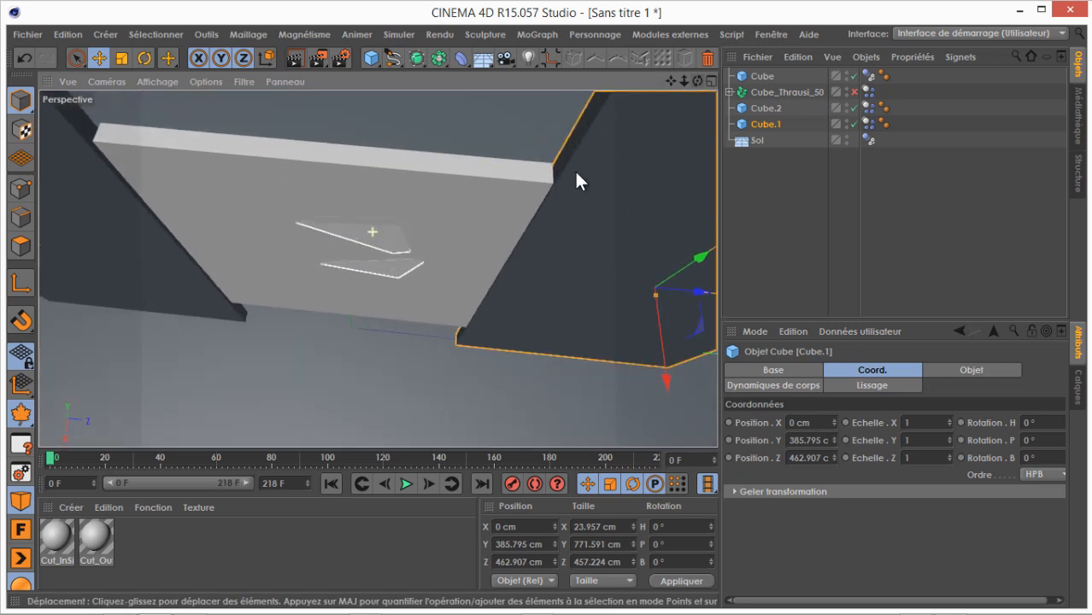
{"action": "left_click", "coordinate": [752, 108]}
{"action": "left_click", "coordinate": [649, 233]}
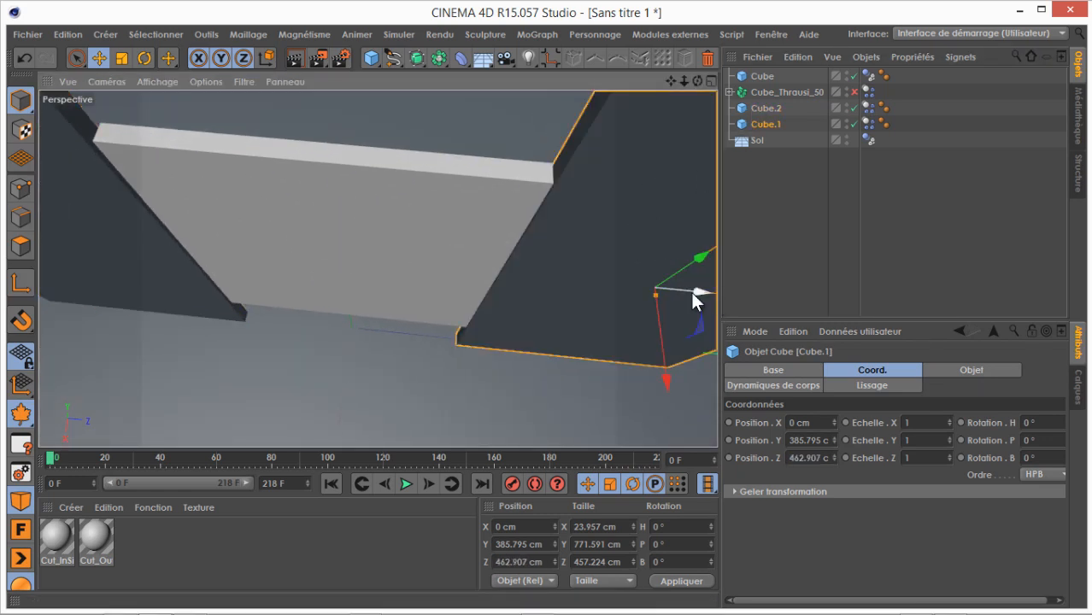
{"action": "left_click_drag", "start_coordinate": [697, 82], "coordinate": [547, 306]}
{"action": "left_click_drag", "start_coordinate": [685, 81], "coordinate": [513, 359]}
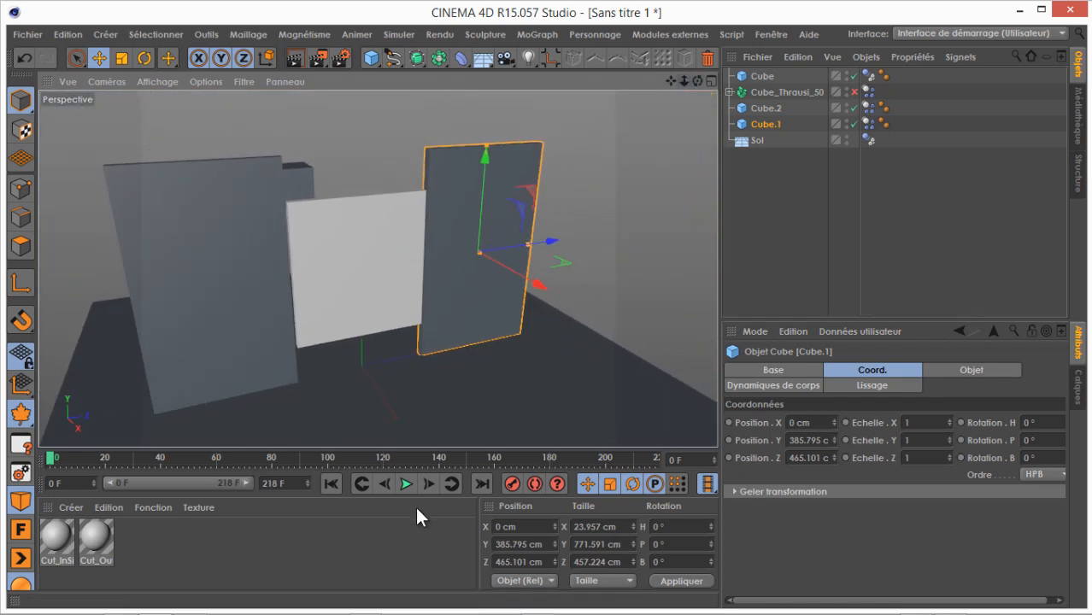
Extend the animation to 234 frames, play the impact to frame 25, examine the flying debris and rewind
{"action": "mouse_move", "coordinate": [306, 484]}
{"action": "left_mouse_down"}
{"action": "mouse_move", "coordinate": [268, 493]}
{"action": "mouse_move", "coordinate": [304, 480]}
{"action": "left_mouse_up"}
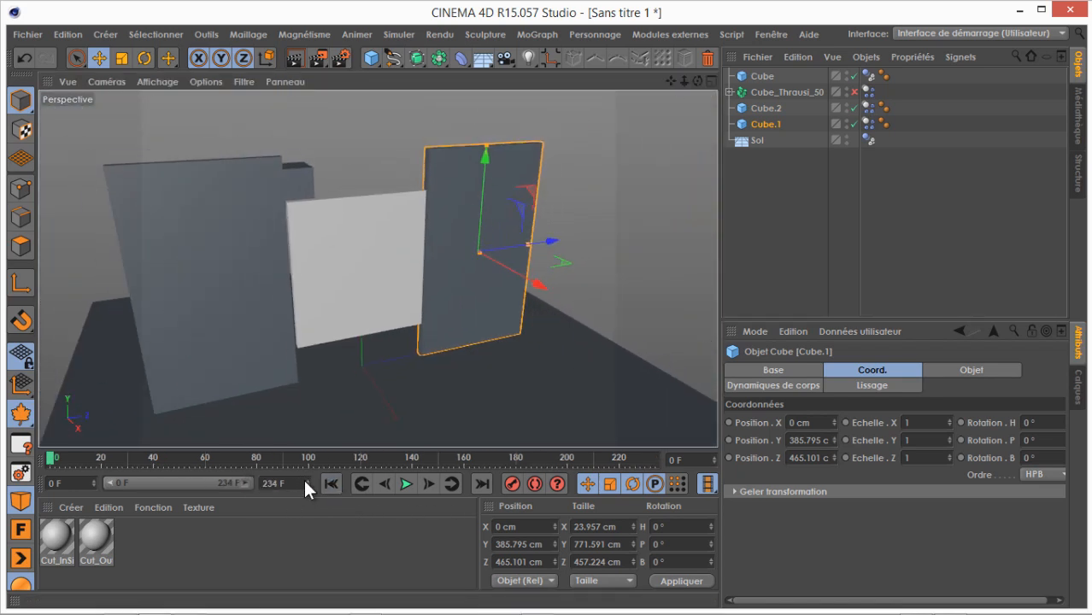
{"action": "left_click", "coordinate": [407, 485]}
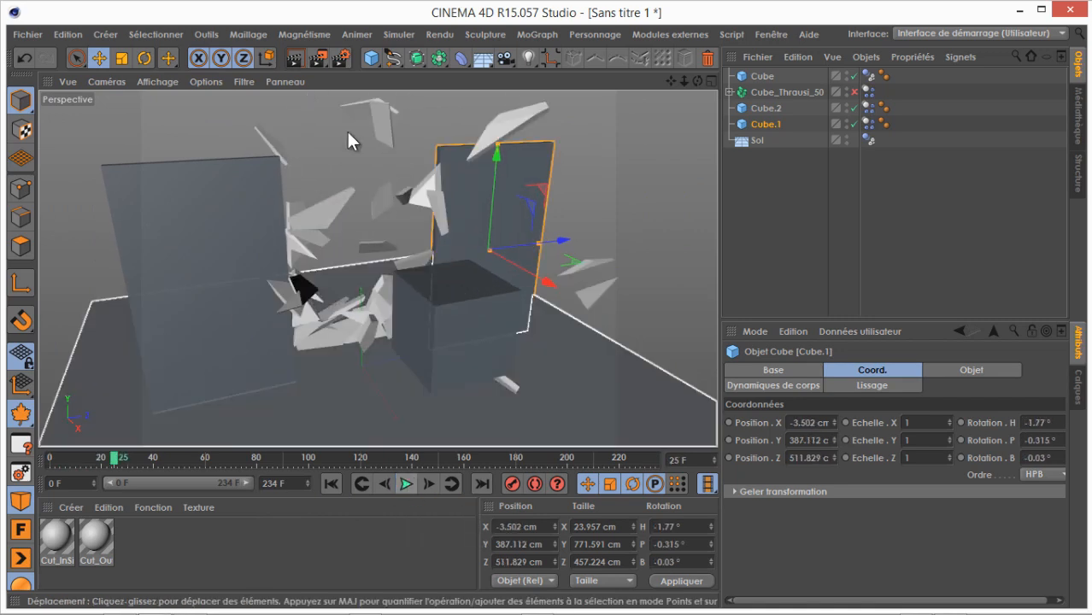
{"action": "left_click_drag", "start_coordinate": [697, 81], "coordinate": [354, 134]}
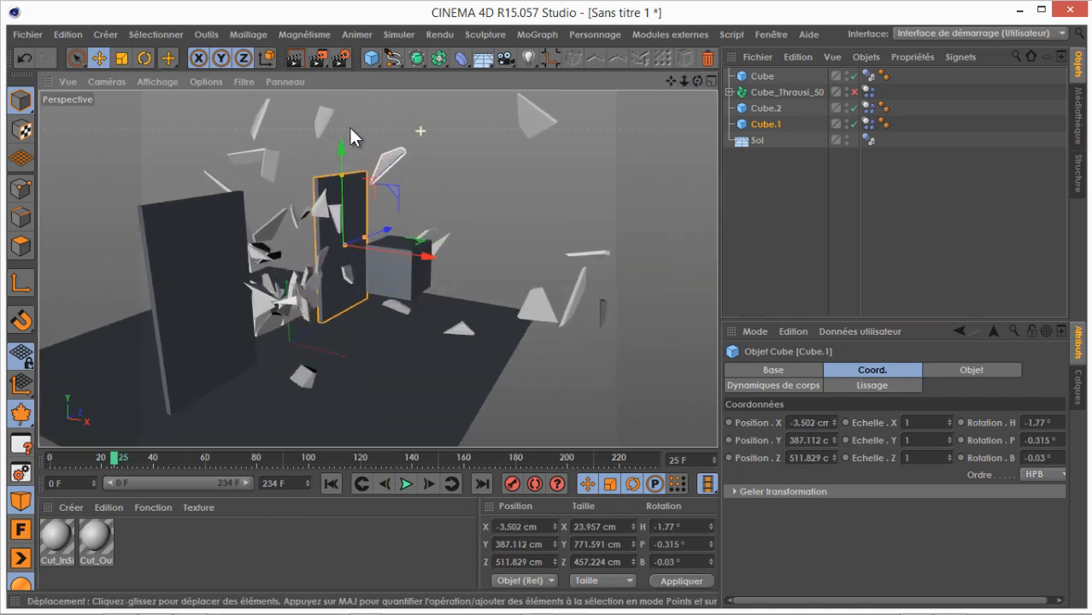
{"action": "left_click_drag", "start_coordinate": [698, 81], "coordinate": [318, 403]}
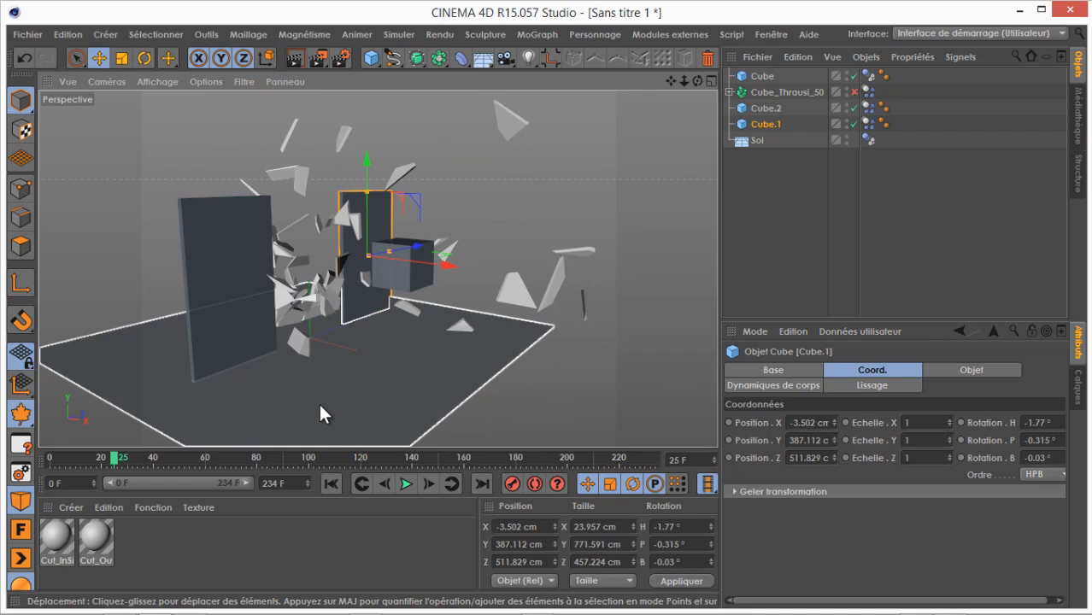
{"action": "left_click", "coordinate": [332, 485]}
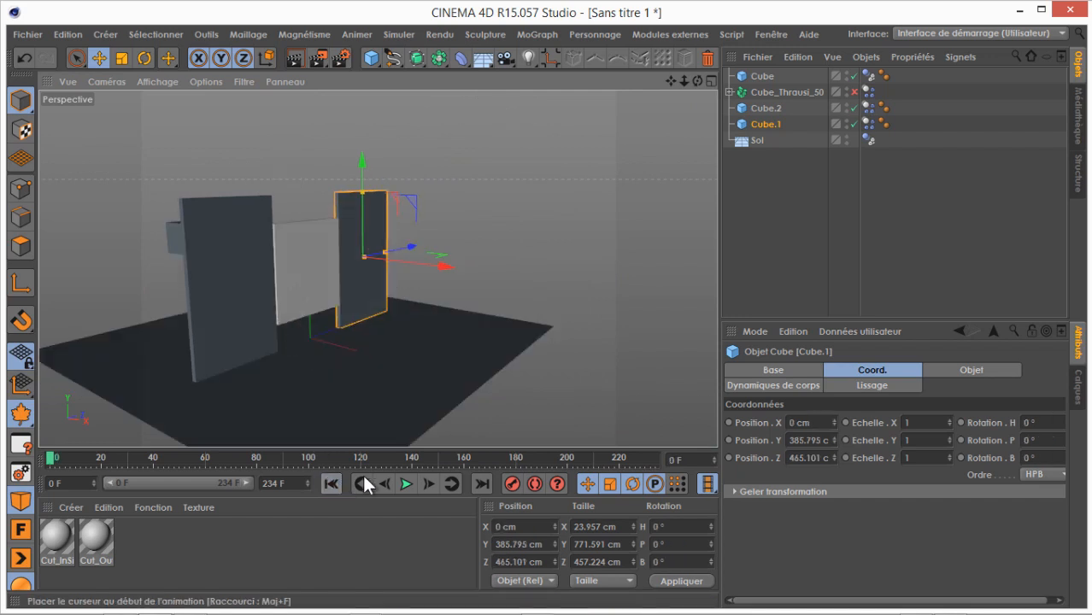
Hide the moving cube in the viewport and play the simulation to frame 26, while the debris is in the air
{"action": "left_click", "coordinate": [854, 92]}
{"action": "left_click", "coordinate": [771, 232]}
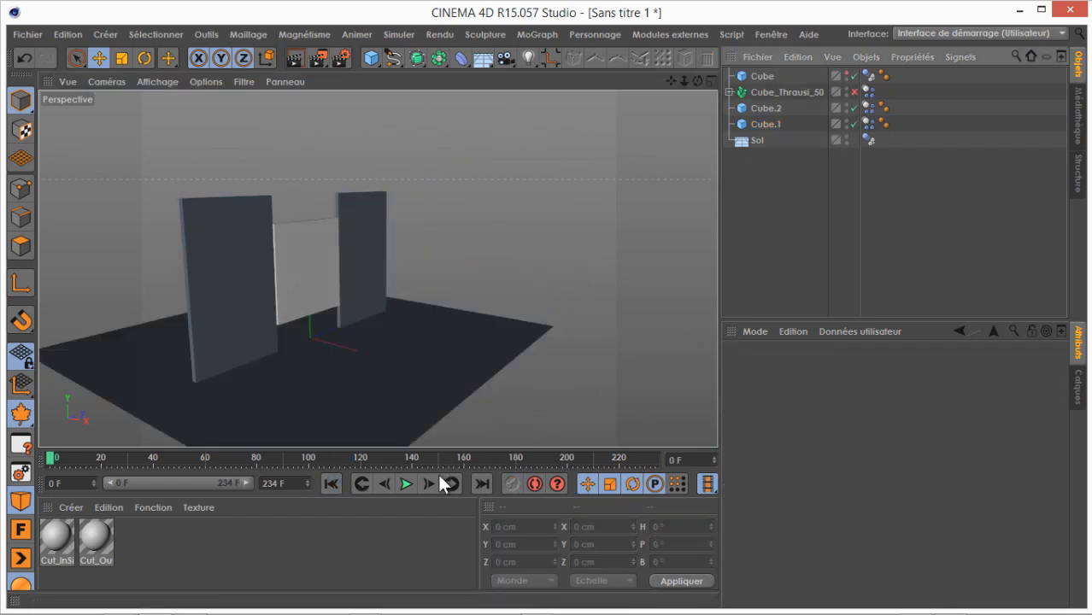
{"action": "left_click", "coordinate": [408, 483]}
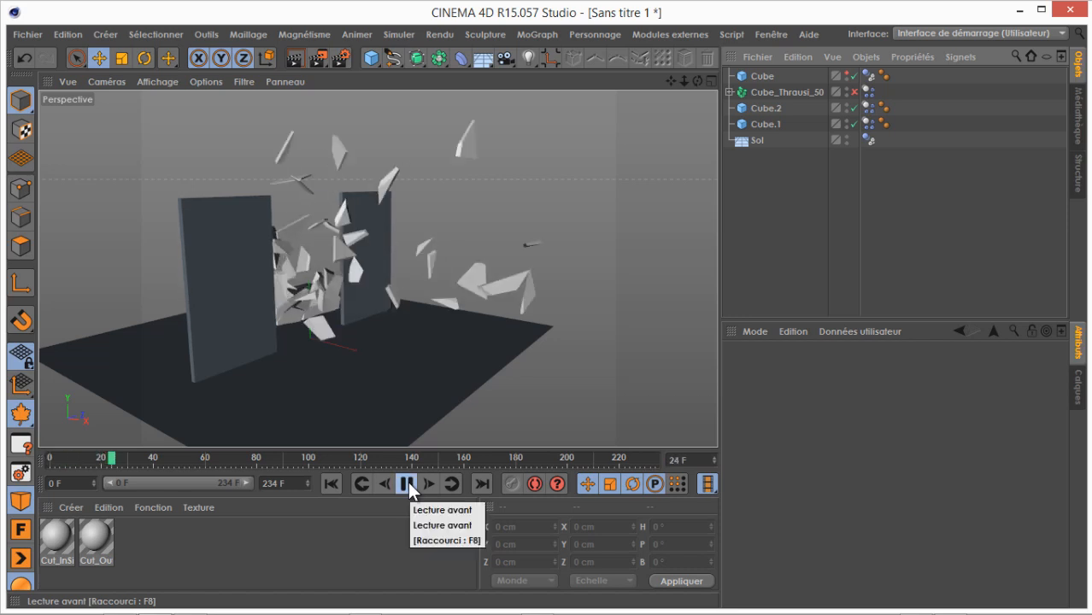
Add a MagicSlowMotion object and set its slow-motion range to Start 26 F and Stop 100 F
{"action": "left_click", "coordinate": [542, 40]}
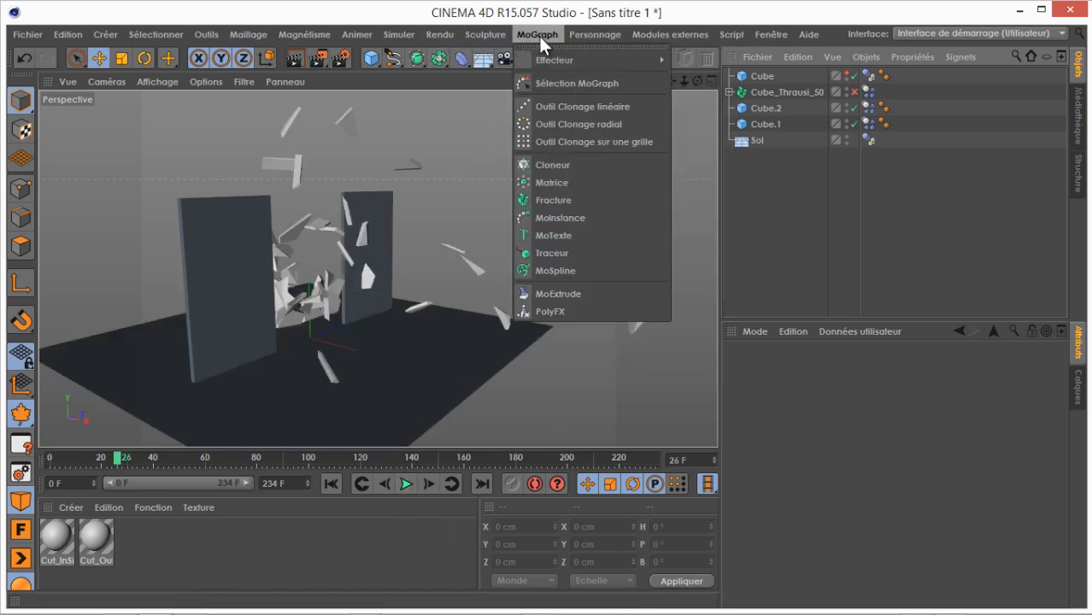
{"action": "left_click", "coordinate": [682, 187]}
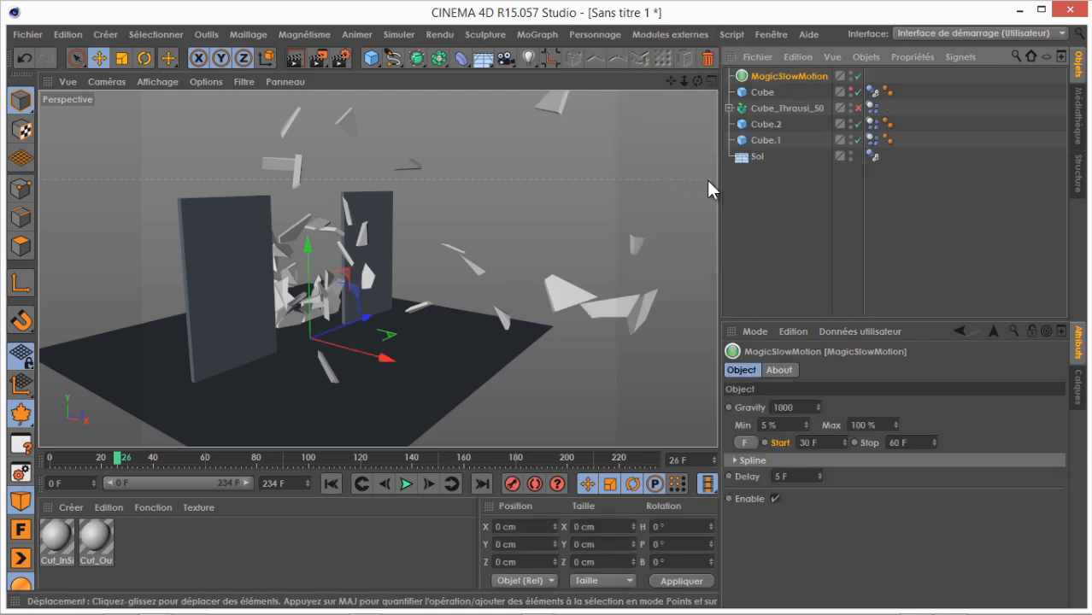
{"action": "left_click", "coordinate": [744, 442]}
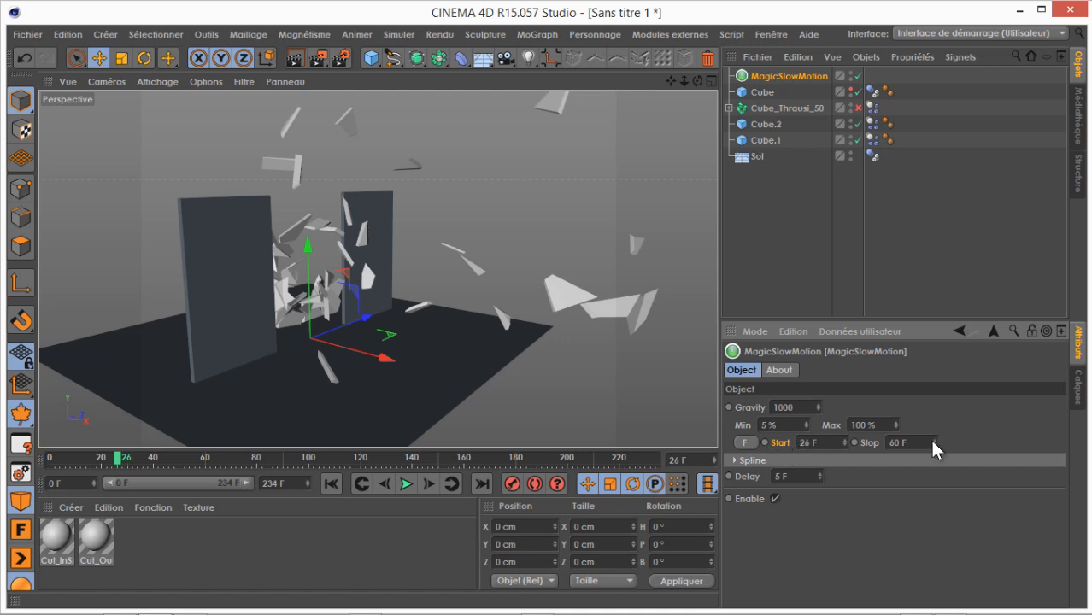
{"action": "left_click_drag", "start_coordinate": [933, 442], "coordinate": [935, 439]}
Play the slow-motion simulation from the start and examine the falling debris from different angles
{"action": "left_click", "coordinate": [331, 484]}
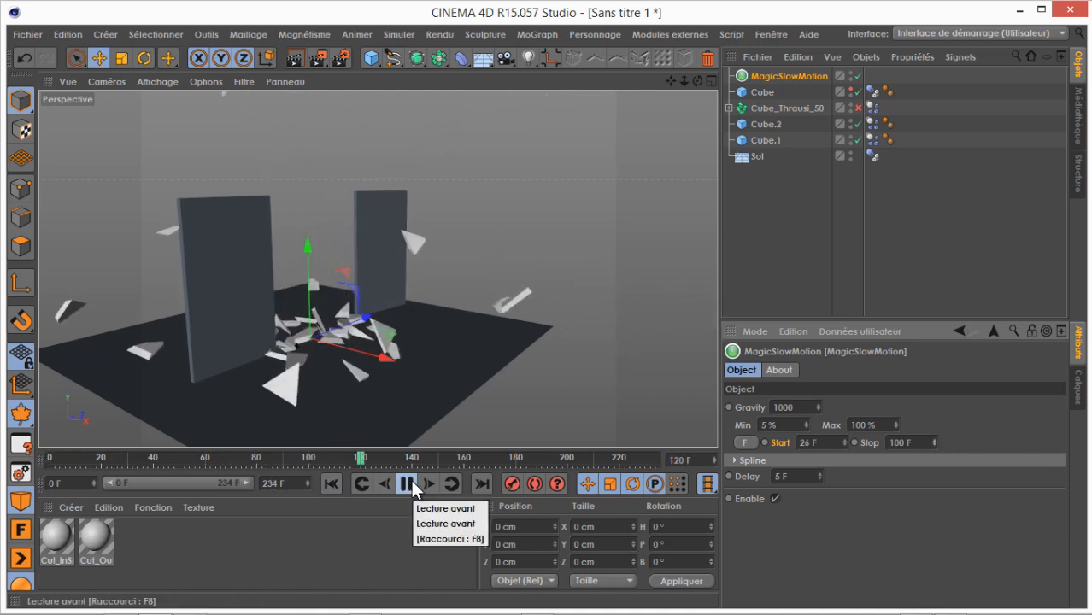
{"action": "left_click", "coordinate": [331, 483]}
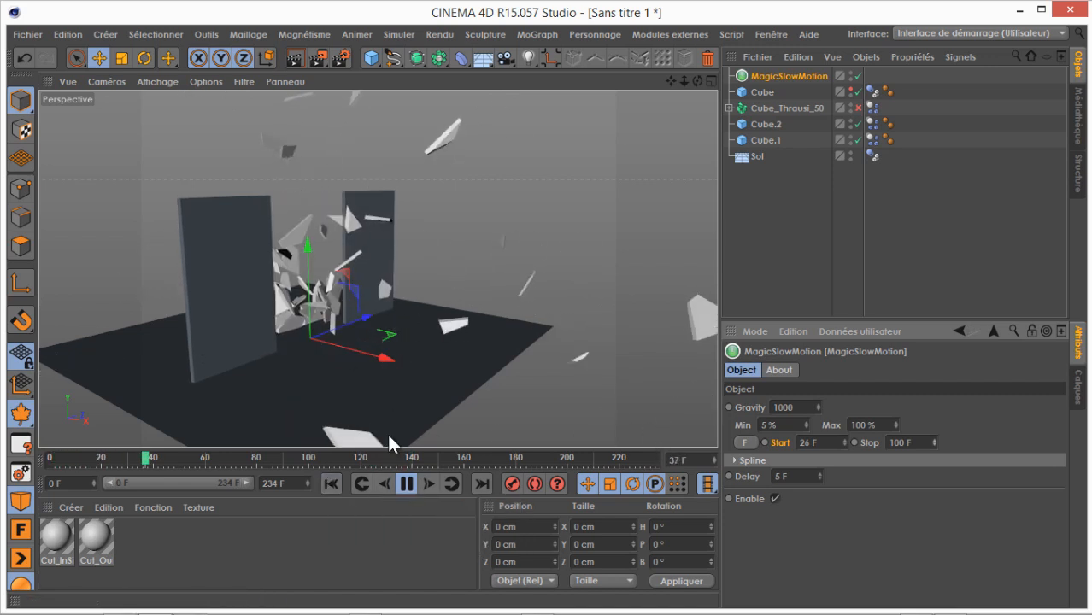
{"action": "left_click_drag", "start_coordinate": [697, 81], "coordinate": [547, 306]}
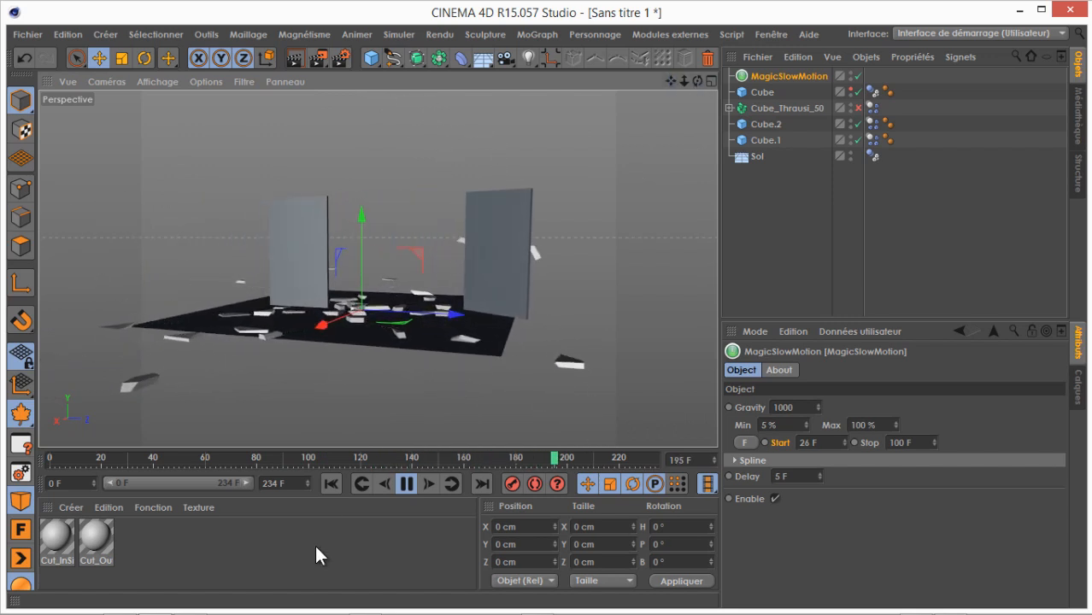
Set the MagicSlowMotion Min speed to 0 %, replay the simulation from the start and orbit around the suspended debris
{"action": "left_click", "coordinate": [337, 482]}
{"action": "left_click_drag", "start_coordinate": [697, 82], "coordinate": [546, 304]}
{"action": "left_click", "coordinate": [791, 425]}
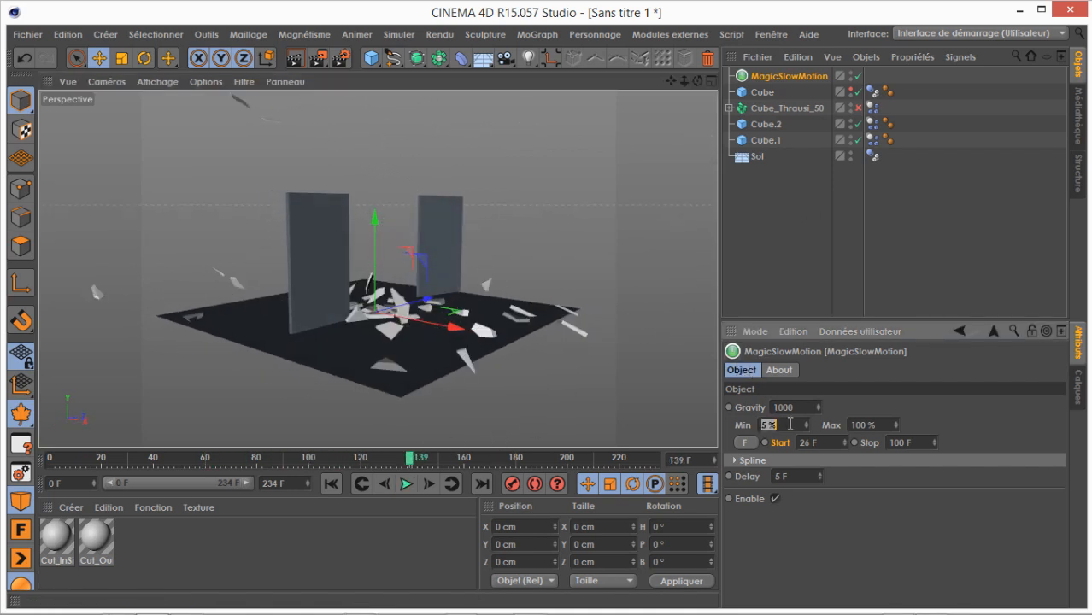
{"action": "type", "text": "0"}
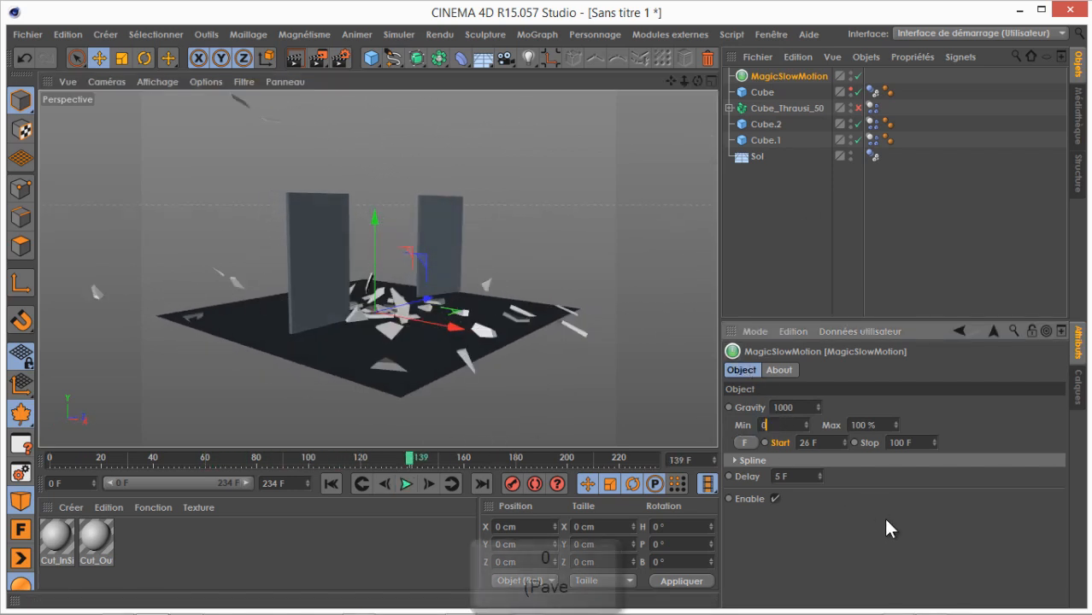
{"action": "left_click", "coordinate": [331, 483]}
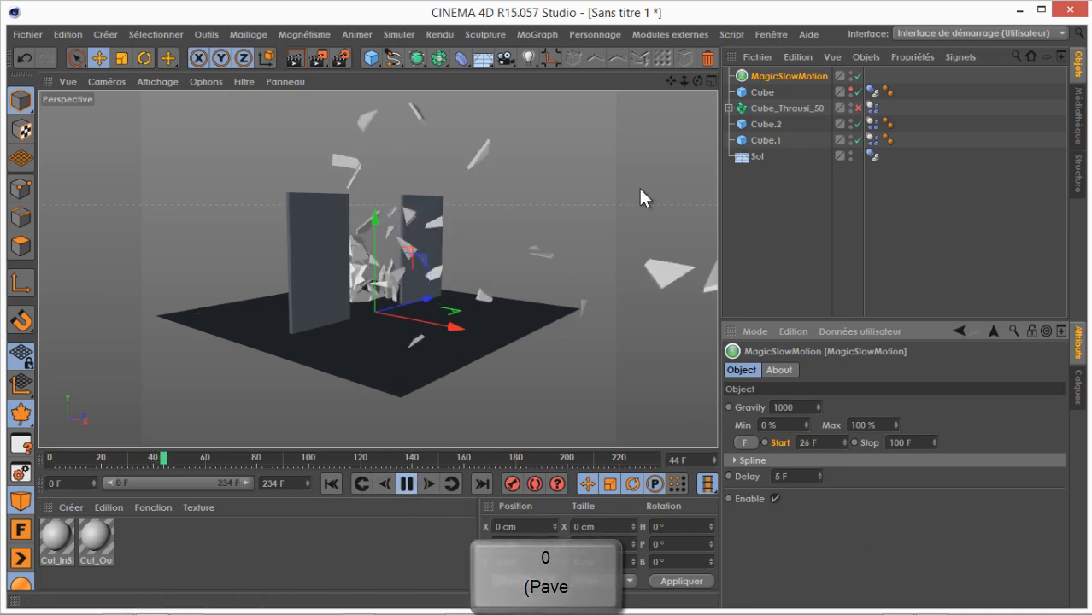
{"action": "left_click_drag", "start_coordinate": [545, 306], "coordinate": [681, 446], "text": "alt"}
Set the MagicSlowMotion Min speed to 1 % and replay the impact from the start, examining the debris from another angle
{"action": "left_click", "coordinate": [406, 484]}
{"action": "type", "text": "1"}
{"action": "left_click", "coordinate": [331, 484]}
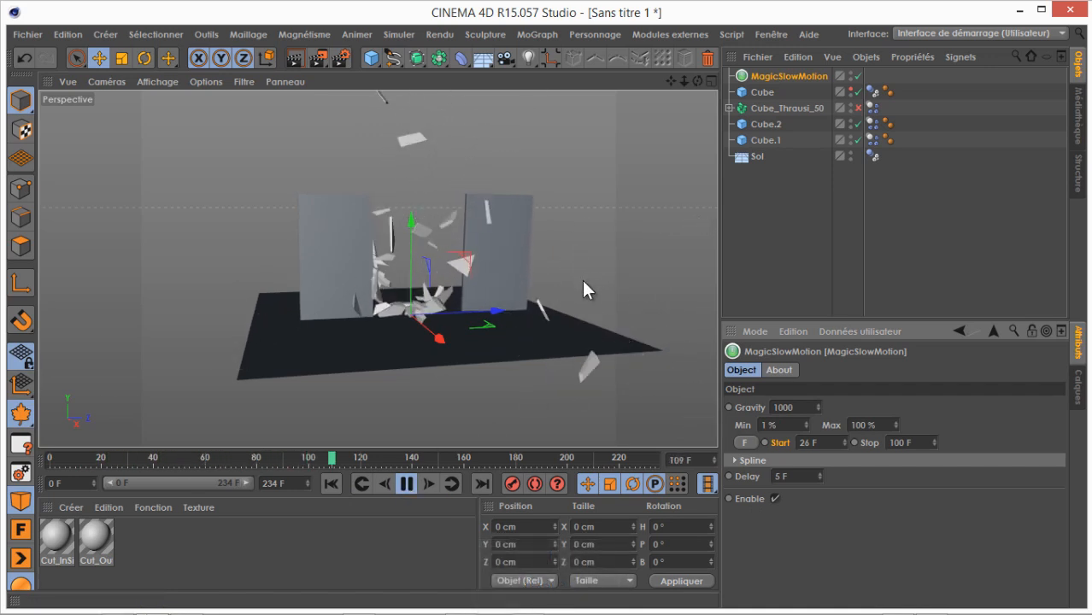
{"action": "left_click", "coordinate": [332, 484]}
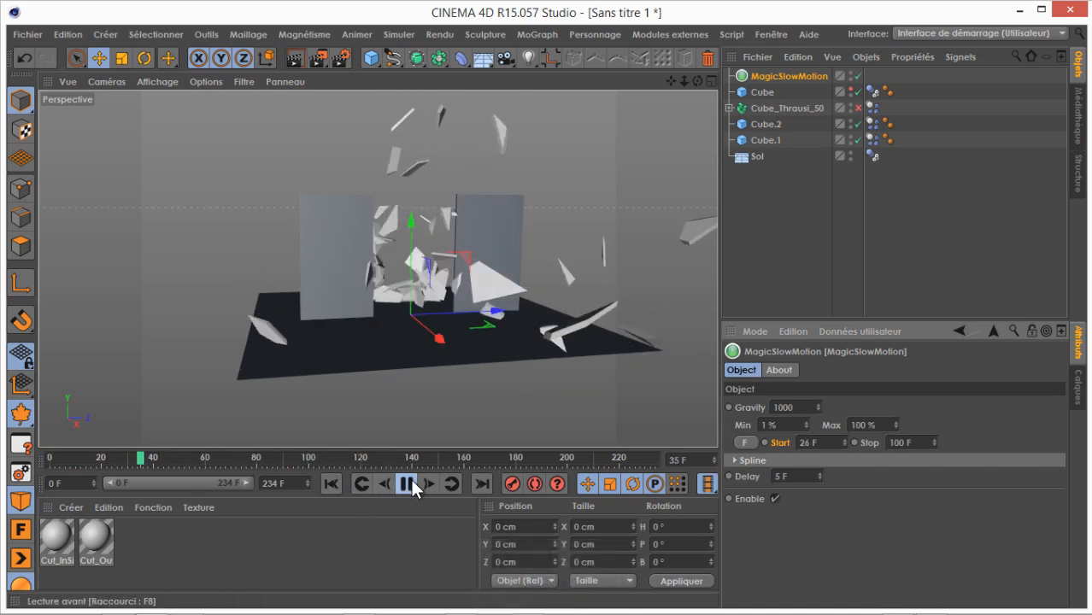
{"action": "left_click", "coordinate": [408, 484]}
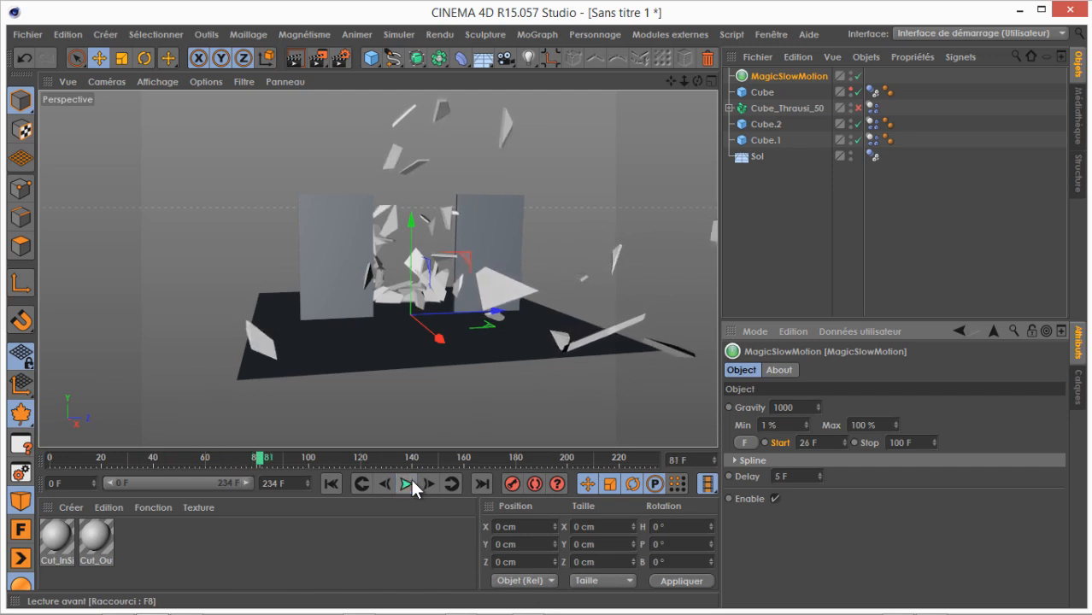
{"action": "left_click_drag", "start_coordinate": [698, 81], "coordinate": [549, 308]}
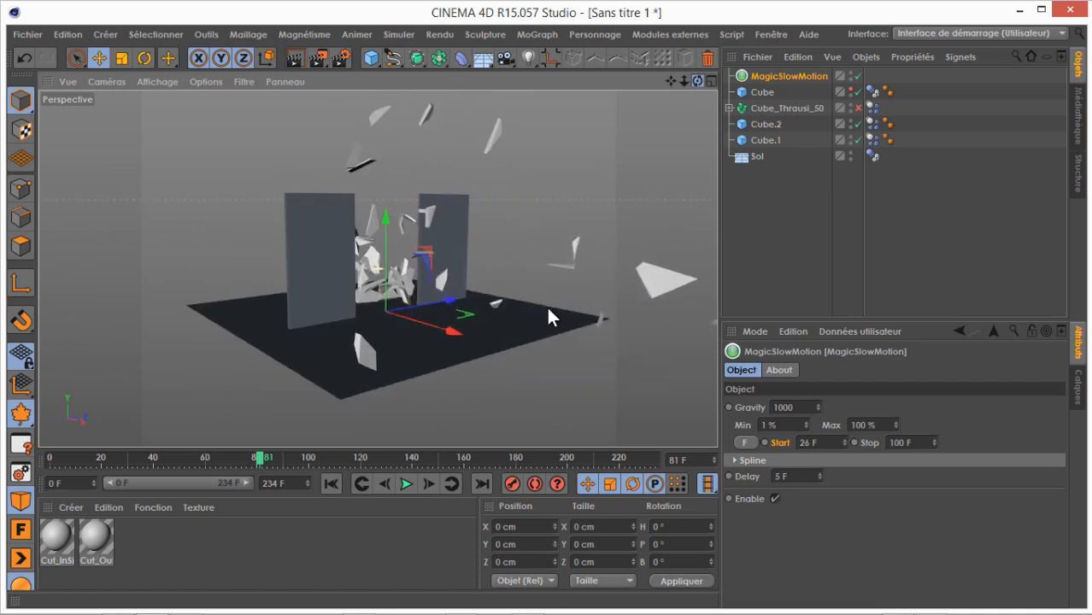
{"action": "left_click", "coordinate": [332, 483]}
{"action": "left_click", "coordinate": [408, 484]}
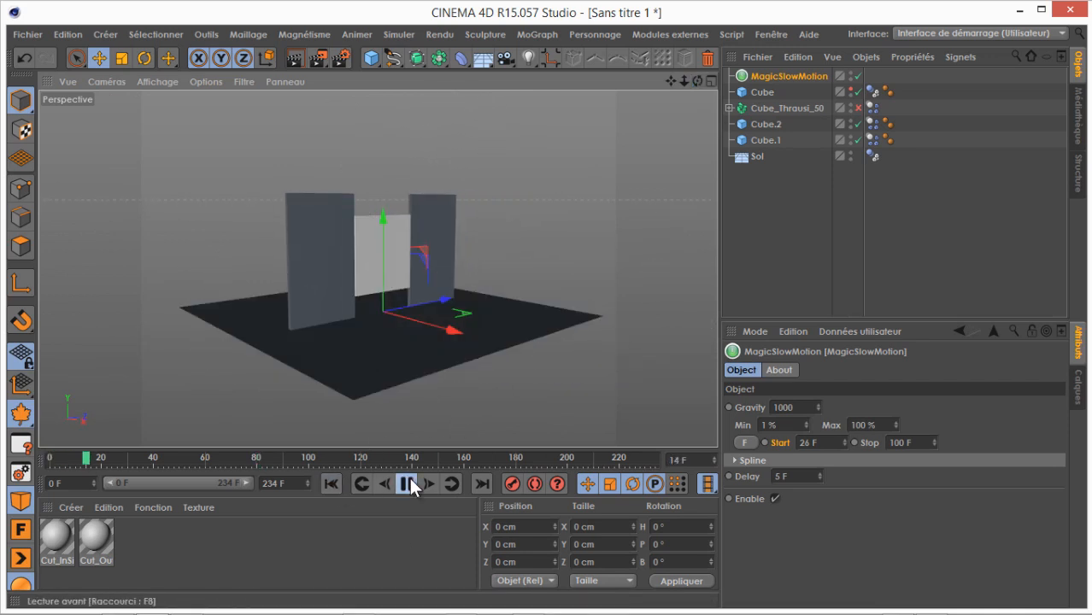
Raise the MagicSlowMotion Min speed to 25 % and replay the simulation from the first frame
{"action": "left_click_drag", "start_coordinate": [791, 426], "coordinate": [626, 449]}
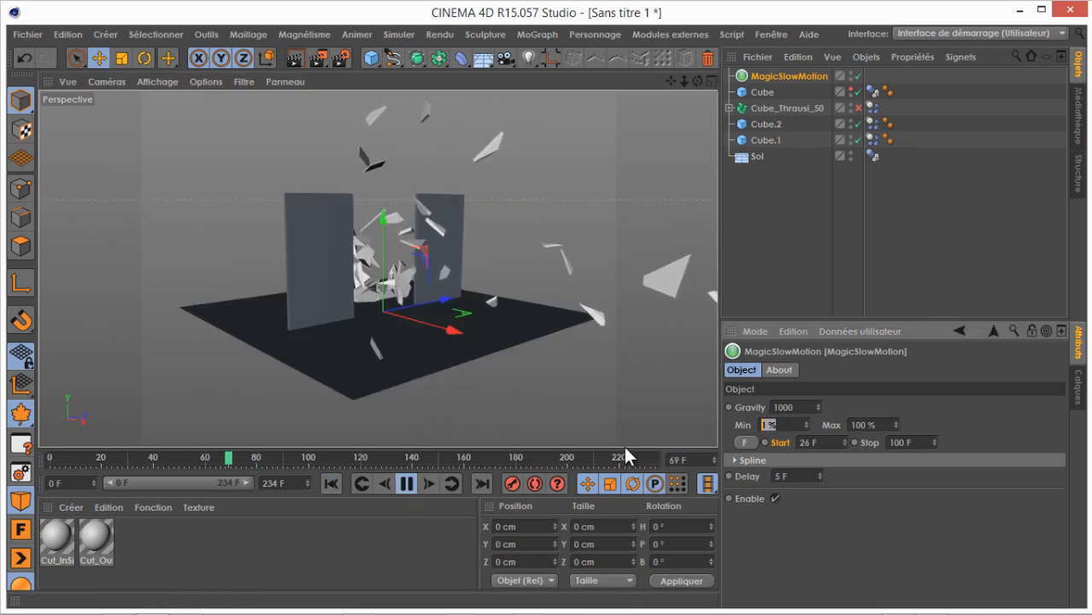
{"action": "type", "text": "25"}
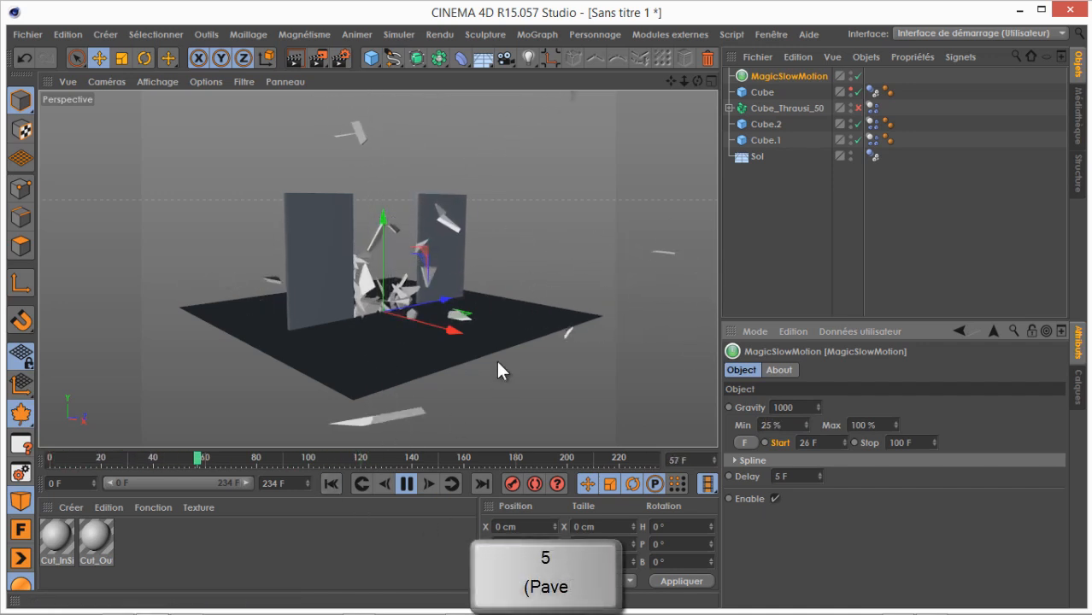
{"action": "left_click", "coordinate": [334, 485]}
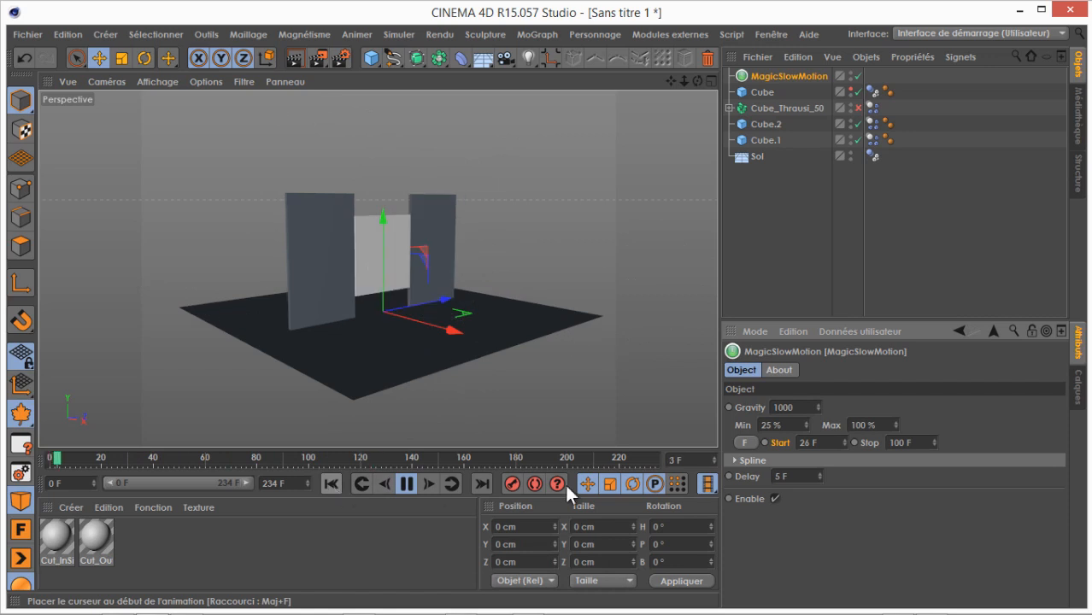
Set the MagicSlowMotion Delay to 20 F and Min speed to 10 %, and play the simulation from the start
{"action": "left_click", "coordinate": [735, 460]}
{"action": "left_click", "coordinate": [735, 460]}
{"action": "double_click", "coordinate": [786, 477]}
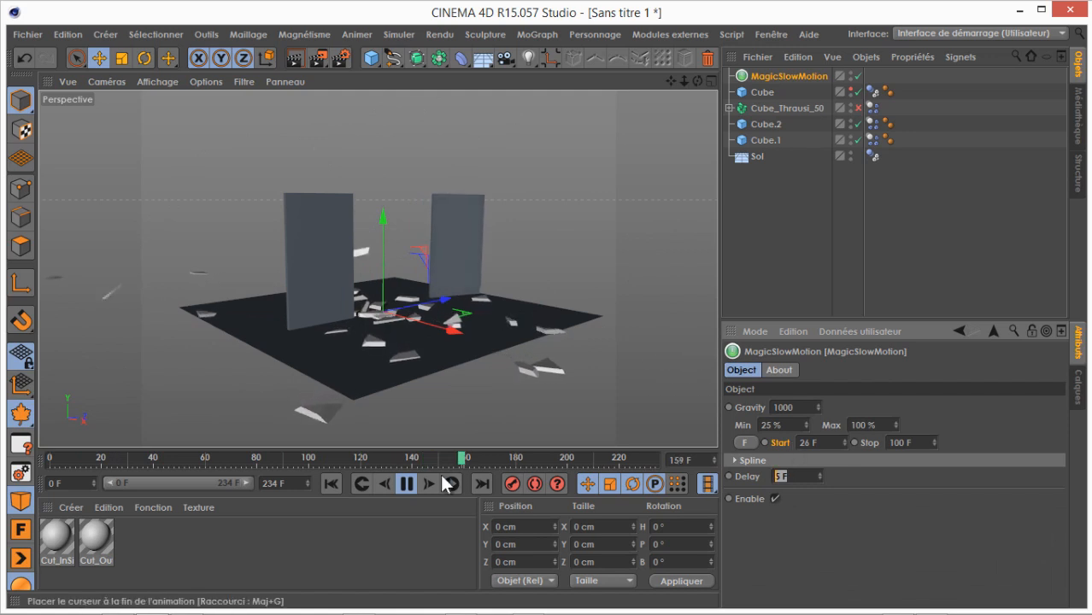
{"action": "left_click", "coordinate": [405, 484]}
{"action": "left_click", "coordinate": [331, 483]}
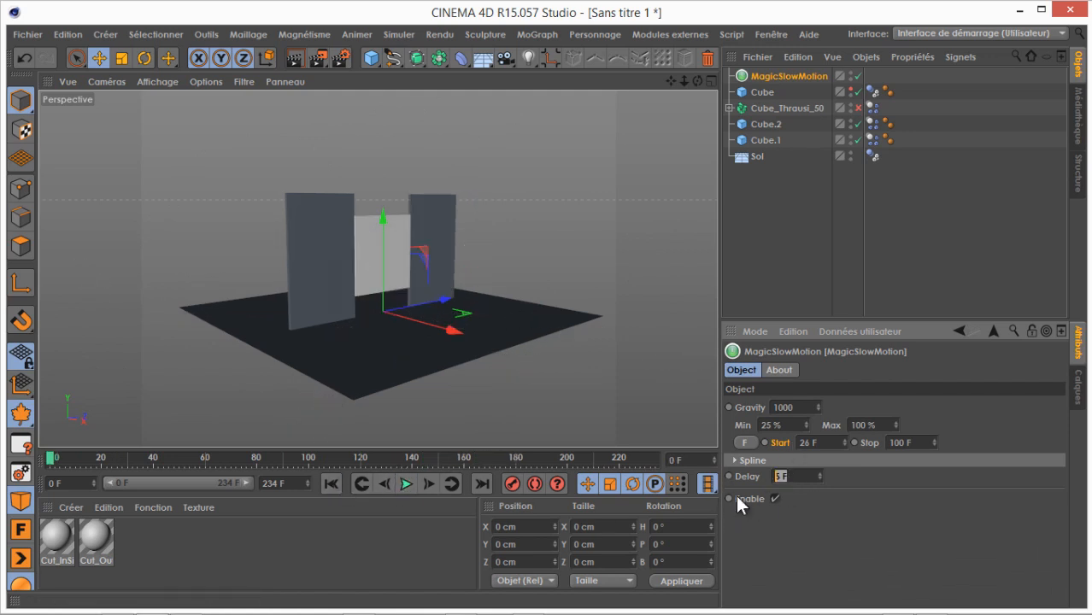
{"action": "type", "text": "20"}
{"action": "left_click", "coordinate": [758, 425]}
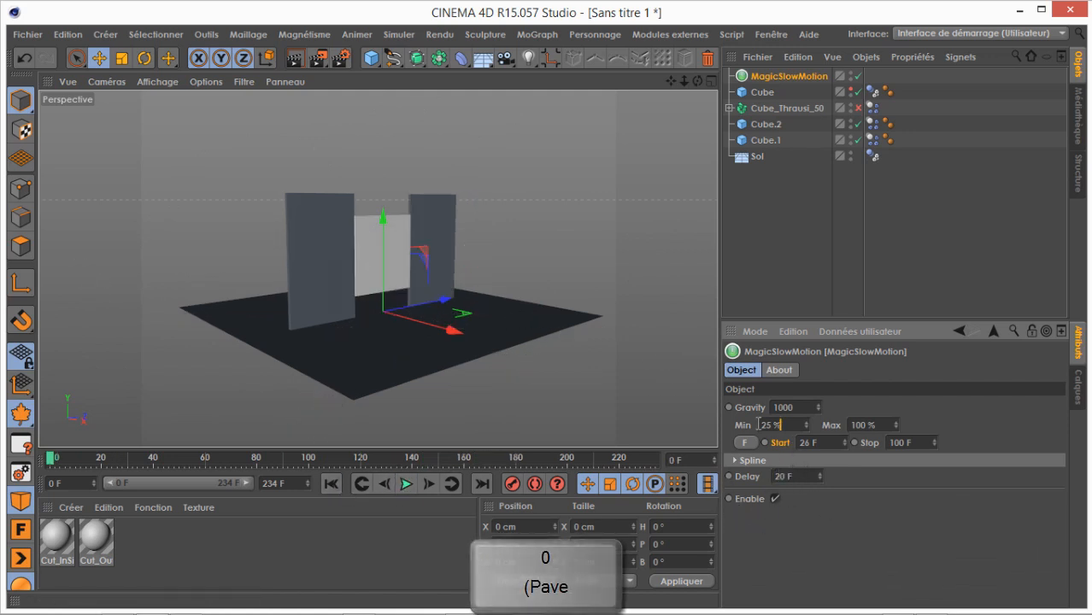
{"action": "type", "text": "10"}
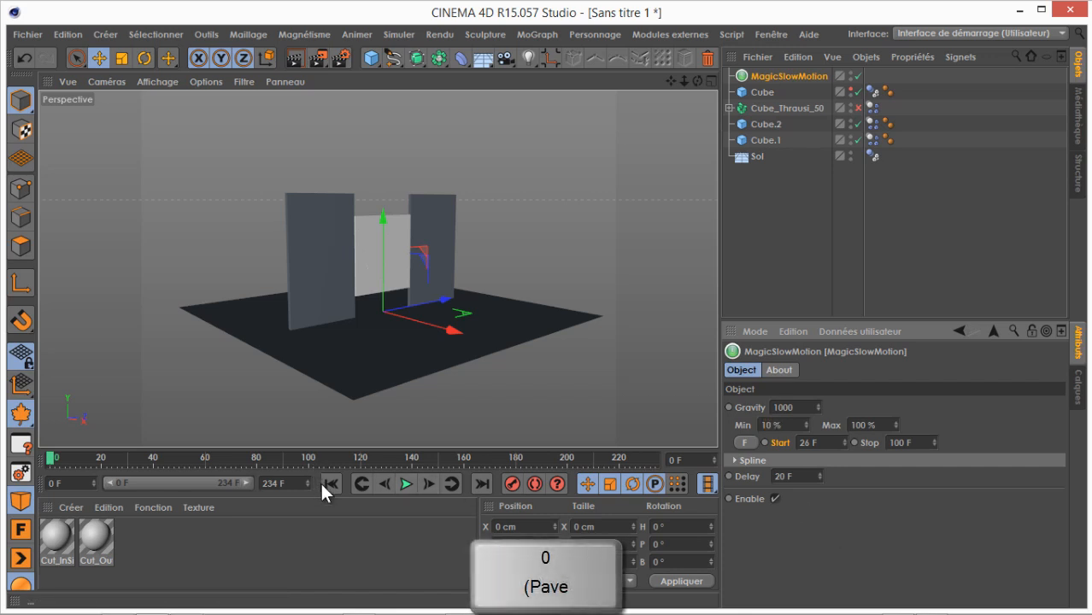
{"action": "left_click", "coordinate": [407, 484]}
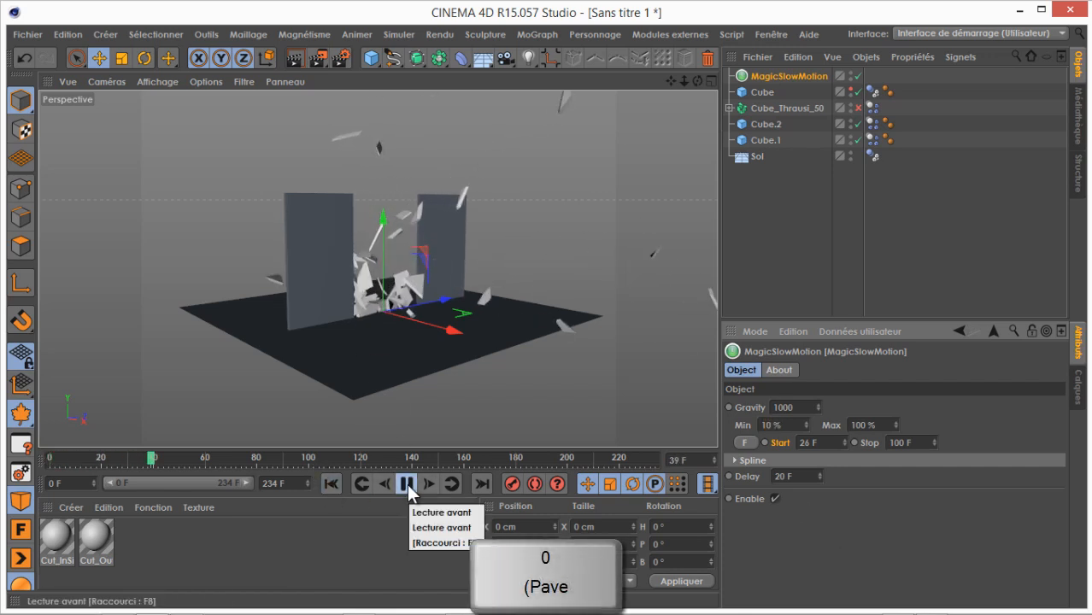
Lower the Min speed to 0 % with the 20 F delay and replay the simulation, stopping at frame 54
{"action": "left_click", "coordinate": [331, 483]}
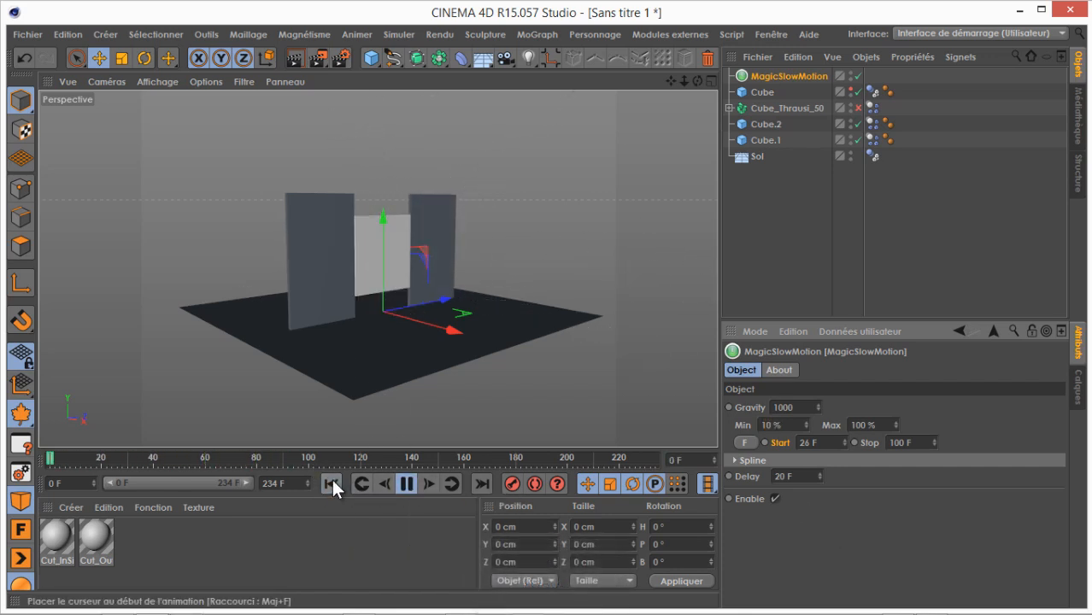
{"action": "type", "text": "0"}
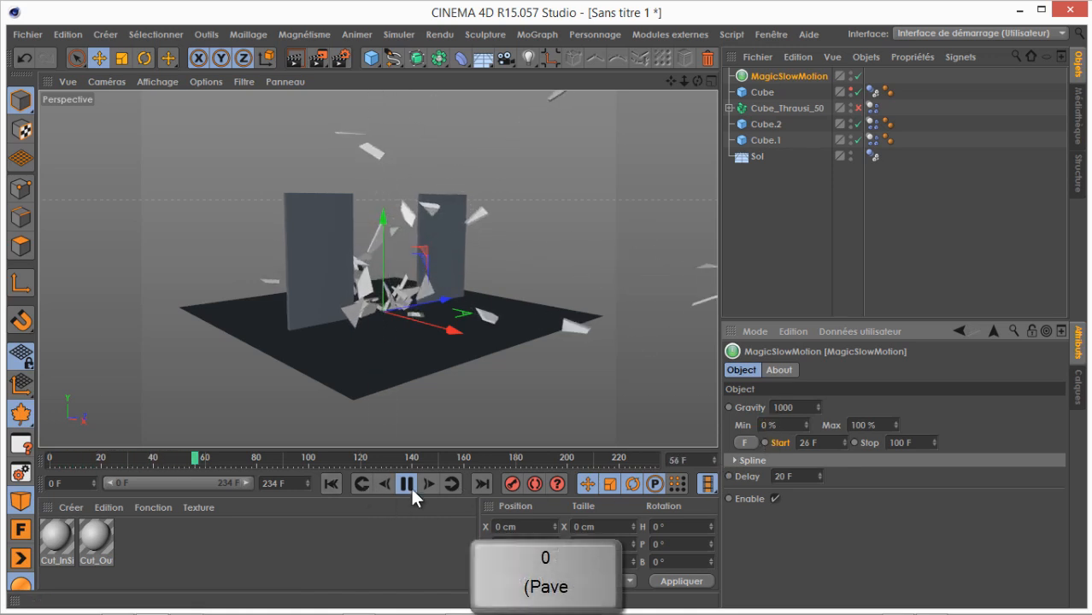
{"action": "left_click", "coordinate": [345, 482]}
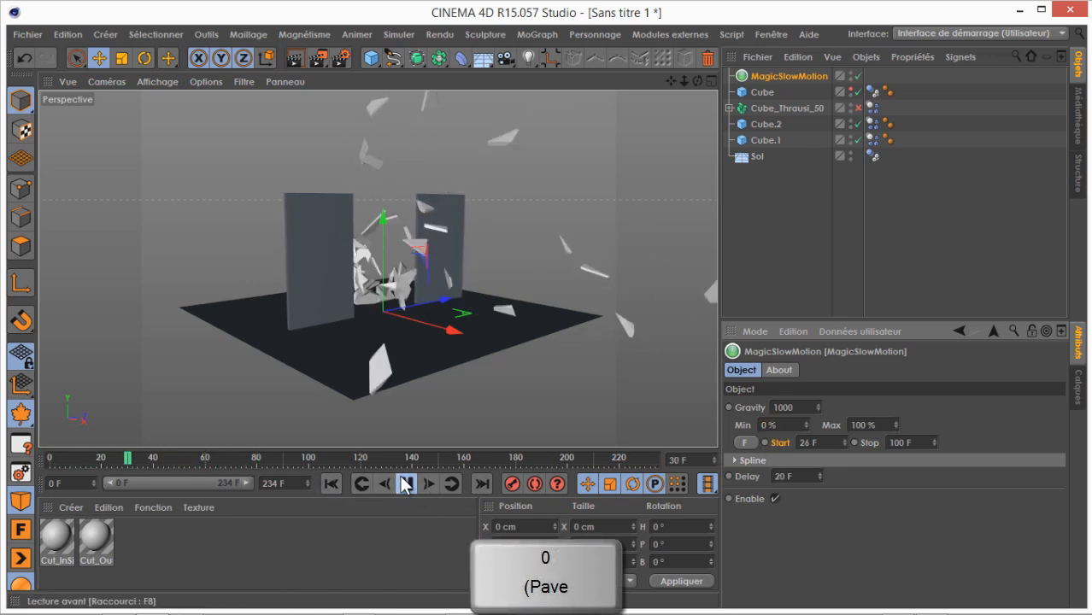
{"action": "left_click", "coordinate": [332, 483]}
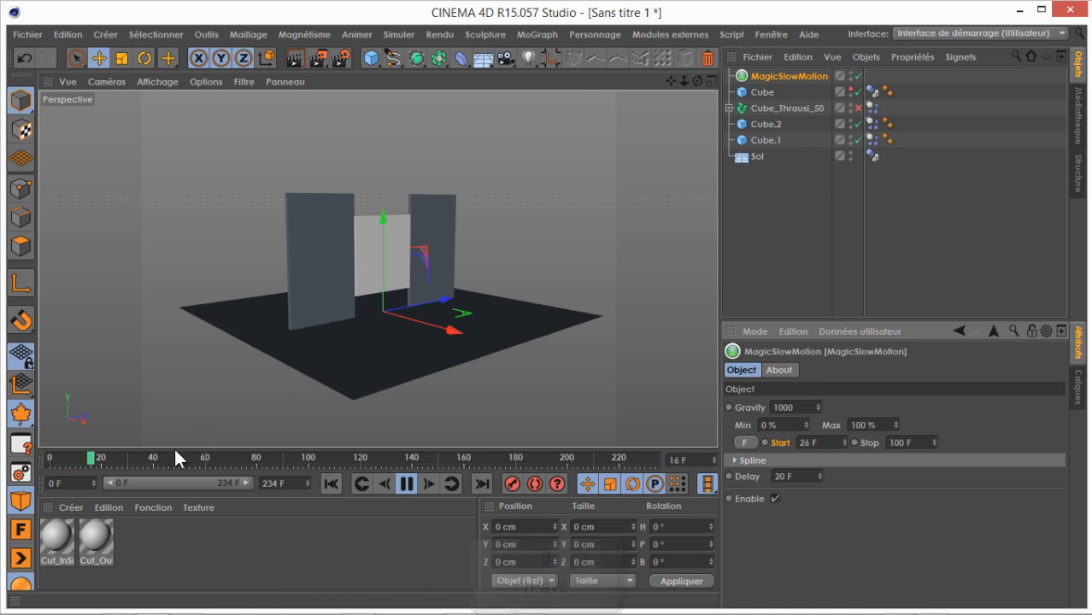
{"action": "left_click", "coordinate": [332, 488]}
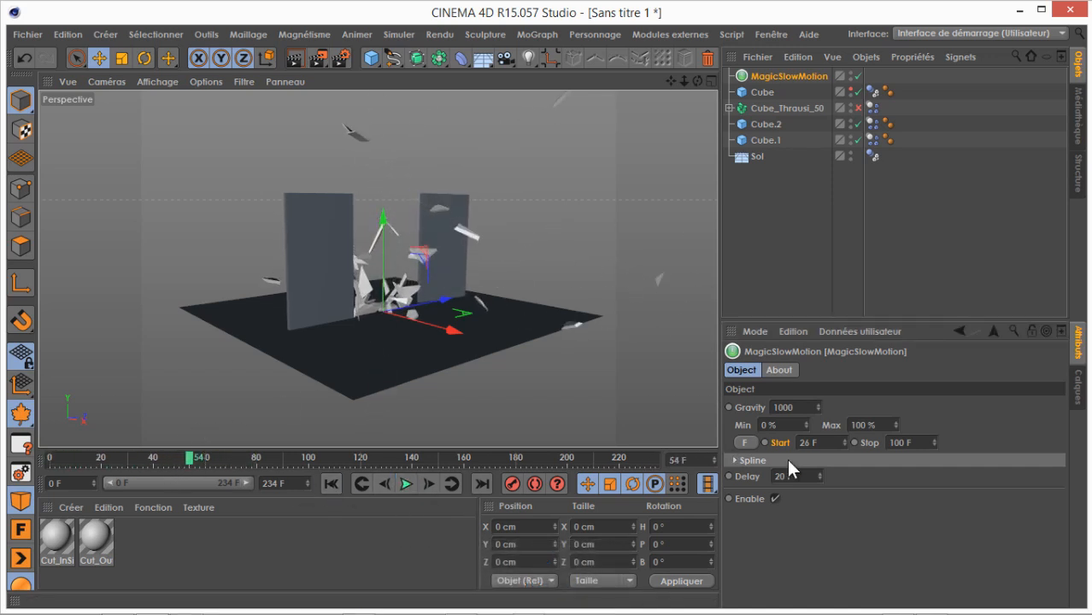
Reduce the MagicSlowMotion Delay to 1 F and replay the simulation from the start
{"action": "double_click", "coordinate": [810, 477]}
{"action": "type", "text": "0"}
{"action": "left_click", "coordinate": [792, 507]}
{"action": "left_click", "coordinate": [332, 484]}
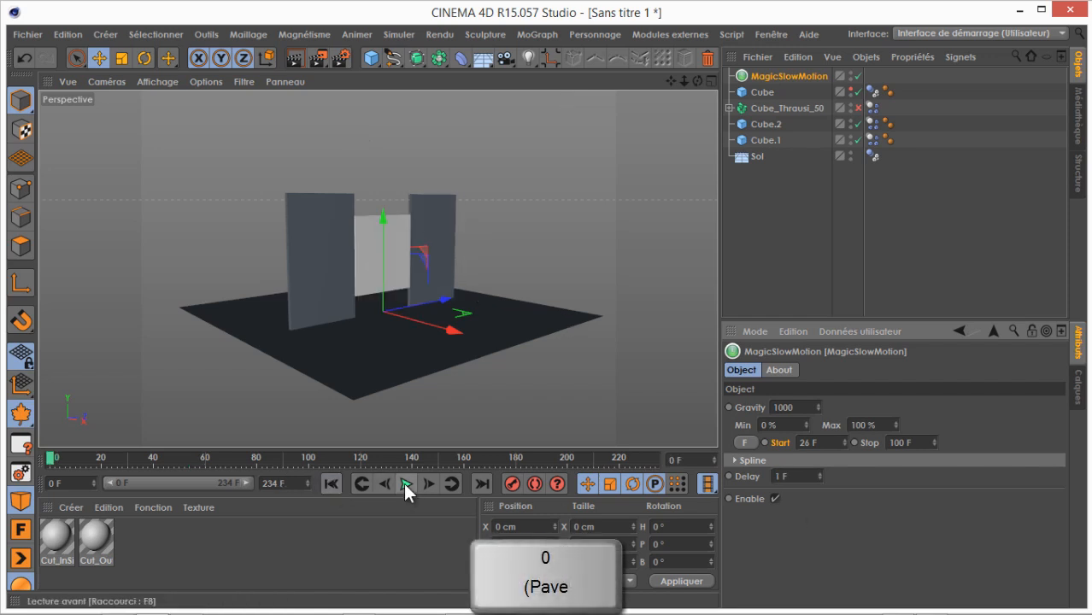
{"action": "left_click", "coordinate": [331, 484]}
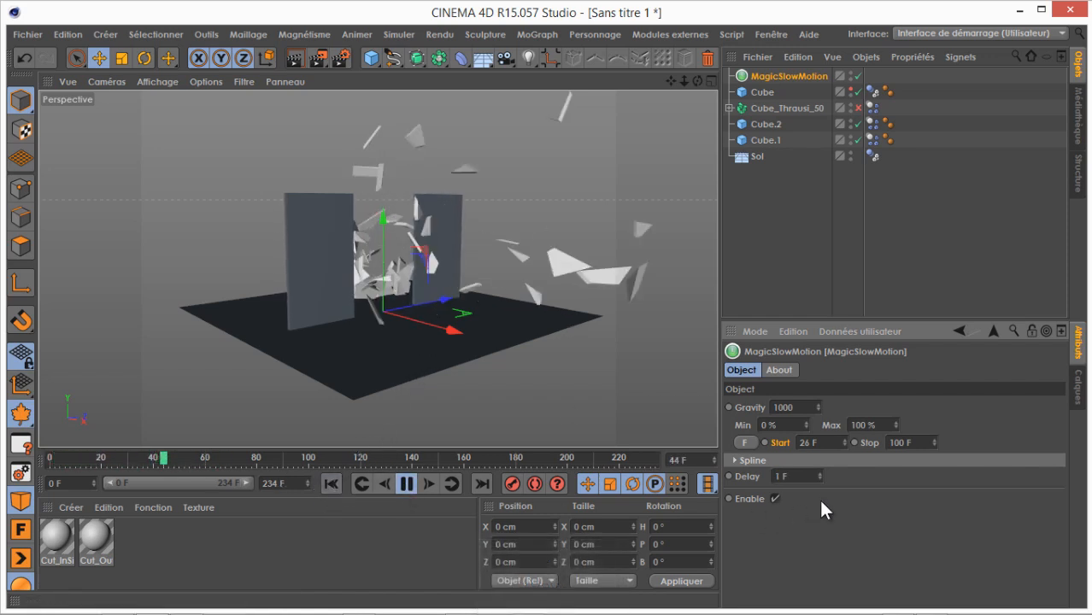
Set the MagicSlowMotion Delay to 26 F and replay the simulation several times to check the transition into slow motion
{"action": "double_click", "coordinate": [805, 476]}
{"action": "type", "text": "26"}
{"action": "key", "text": "Return"}
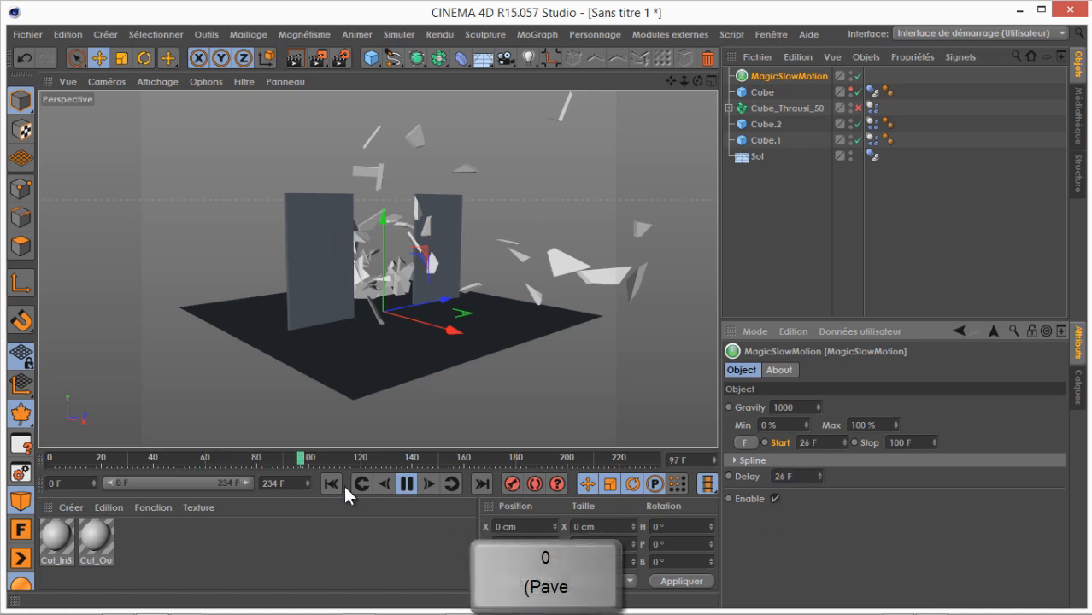
{"action": "left_click", "coordinate": [332, 484]}
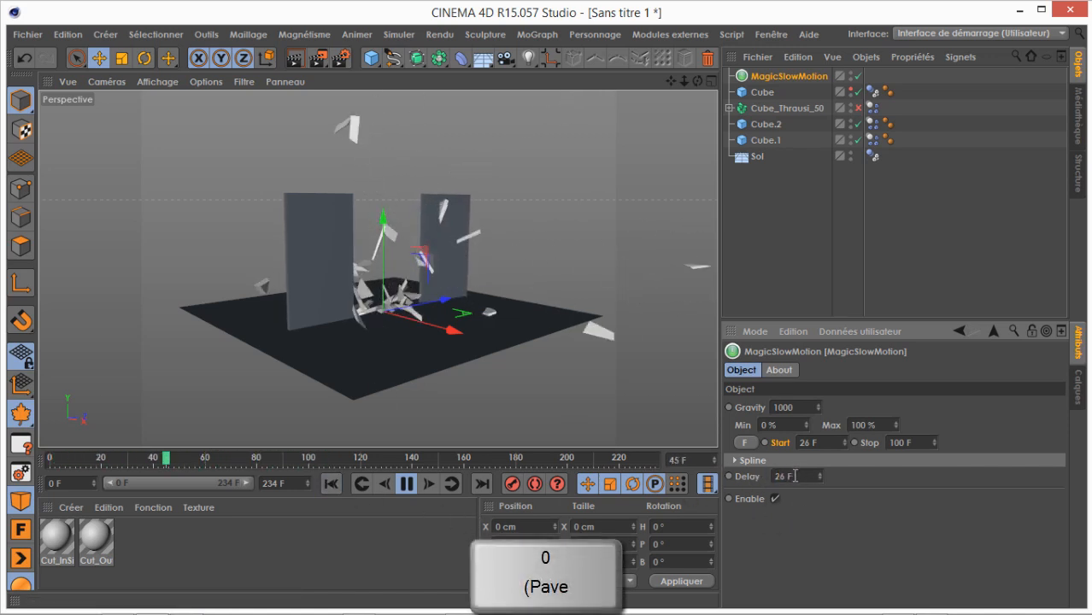
{"action": "left_click", "coordinate": [332, 485]}
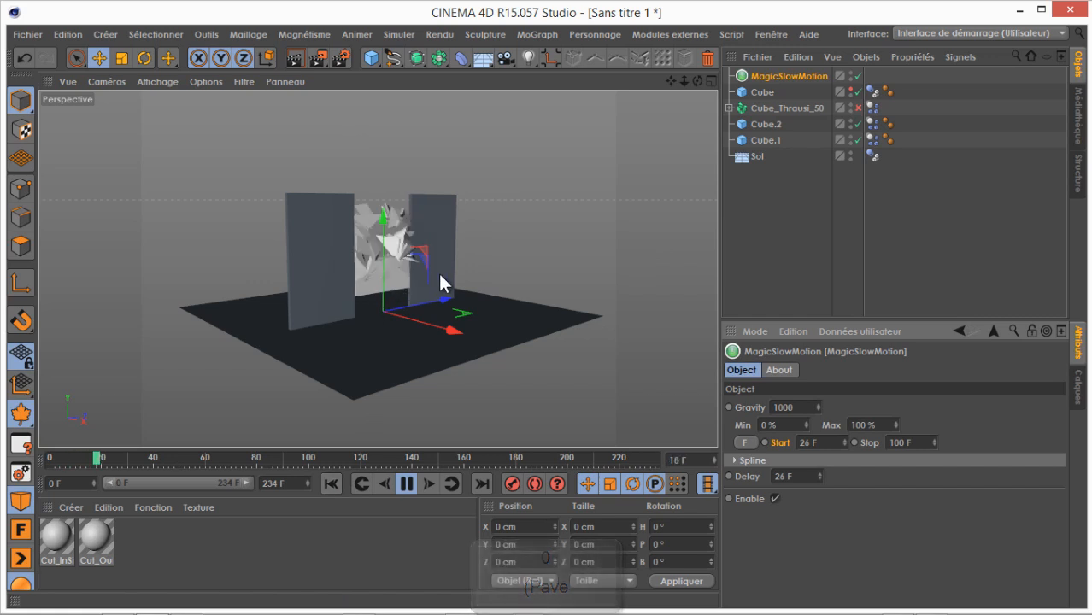
{"action": "left_click", "coordinate": [330, 484]}
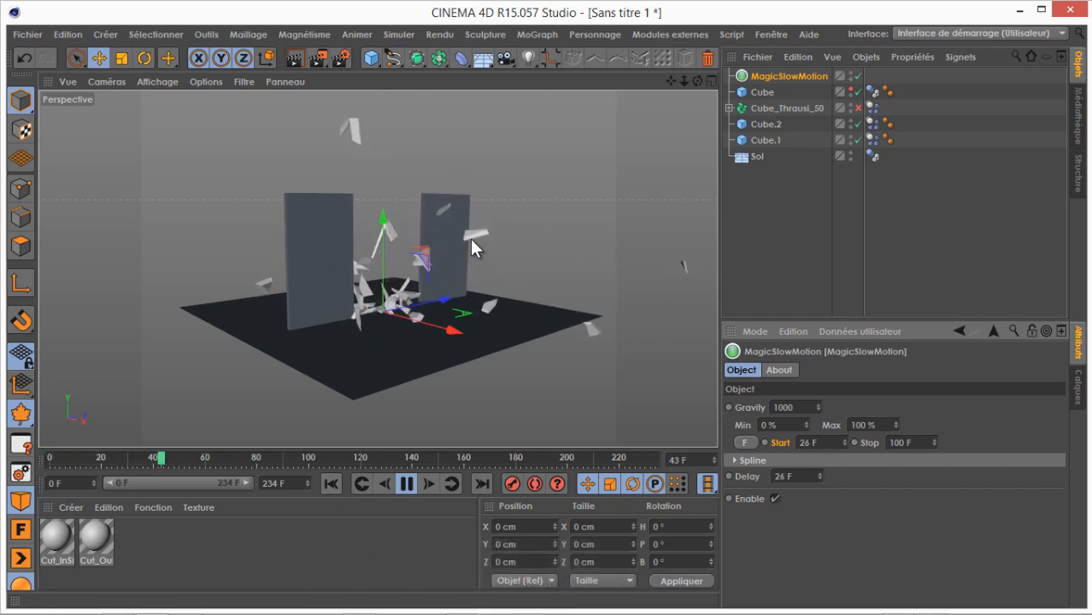
Return the MagicSlowMotion Delay to 1 F and play the impact from the start up to frame 54
{"action": "double_click", "coordinate": [791, 476]}
{"action": "type", "text": "0"}
{"action": "left_click", "coordinate": [331, 483]}
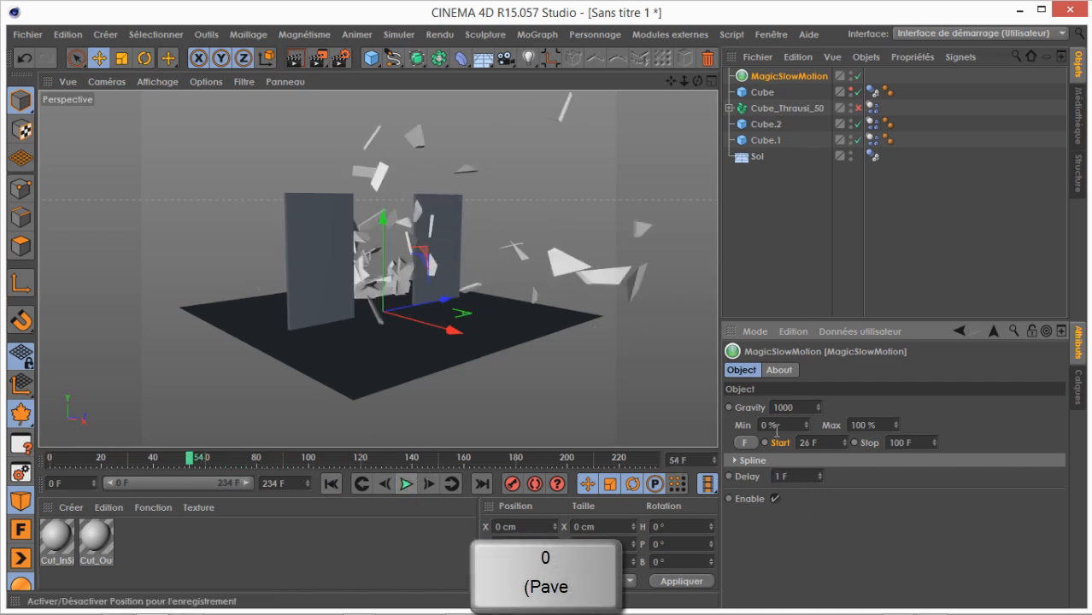
Set the MagicSlowMotion Delay to 26 F and Min speed to 10 %, and replay the simulation from the start
{"action": "type", "text": "26"}
{"action": "key", "text": "Return"}
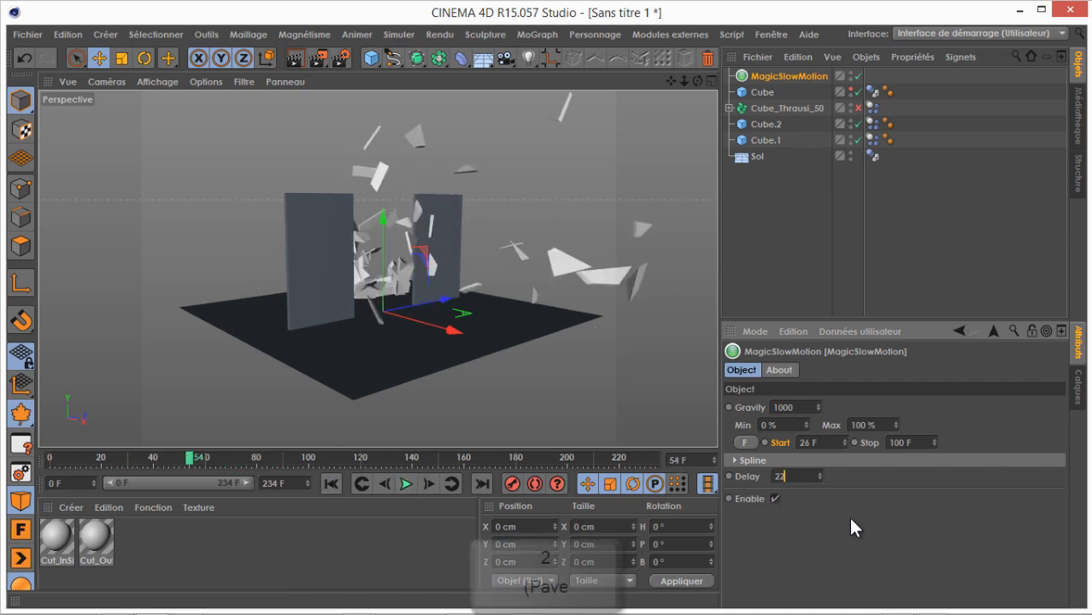
{"action": "double_click", "coordinate": [782, 424]}
{"action": "type", "text": "10"}
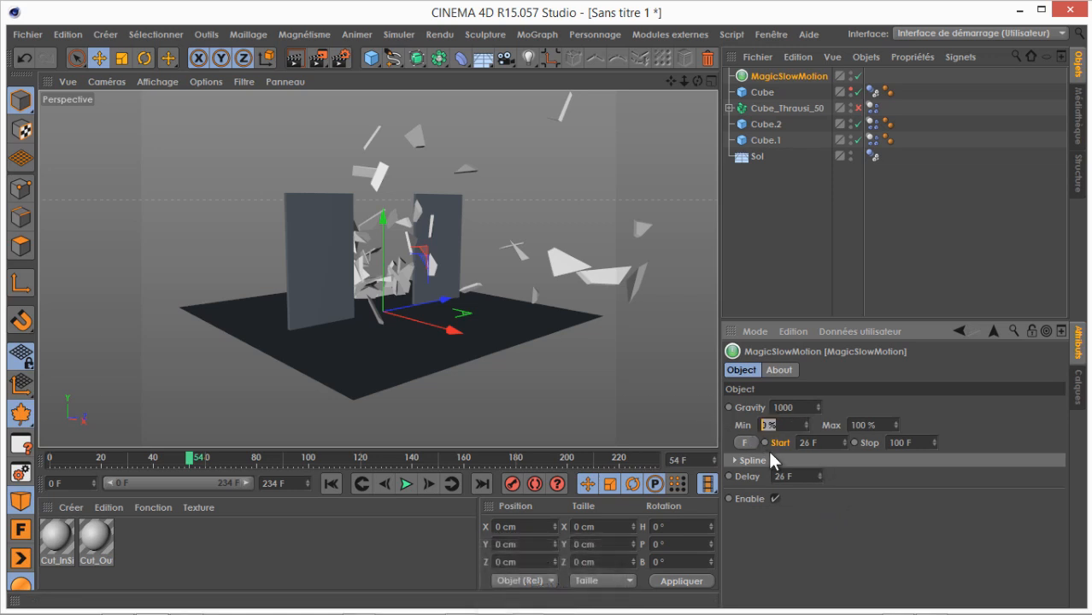
{"action": "left_click", "coordinate": [332, 484]}
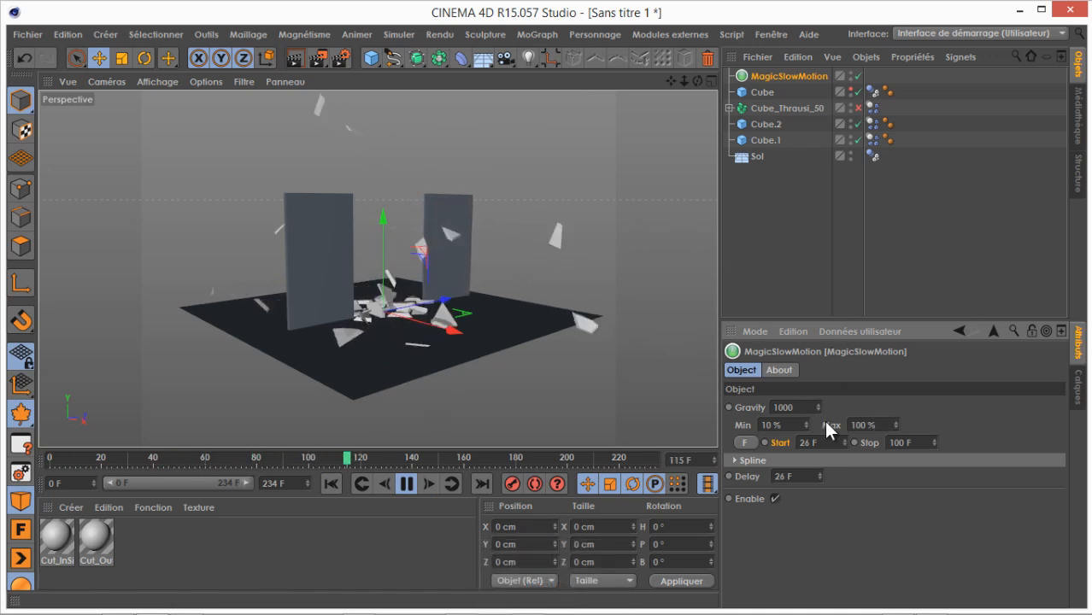
Set the MagicSlowMotion Min speed to 100 % and Max to 200 %, and replay the simulation from the start
{"action": "left_click", "coordinate": [772, 425]}
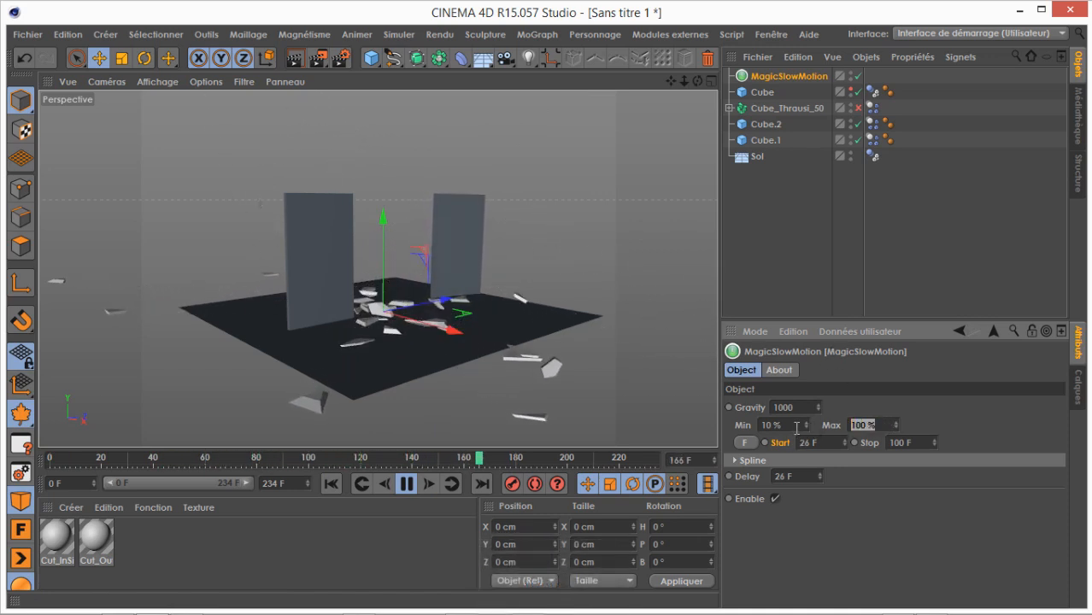
{"action": "type", "text": "100"}
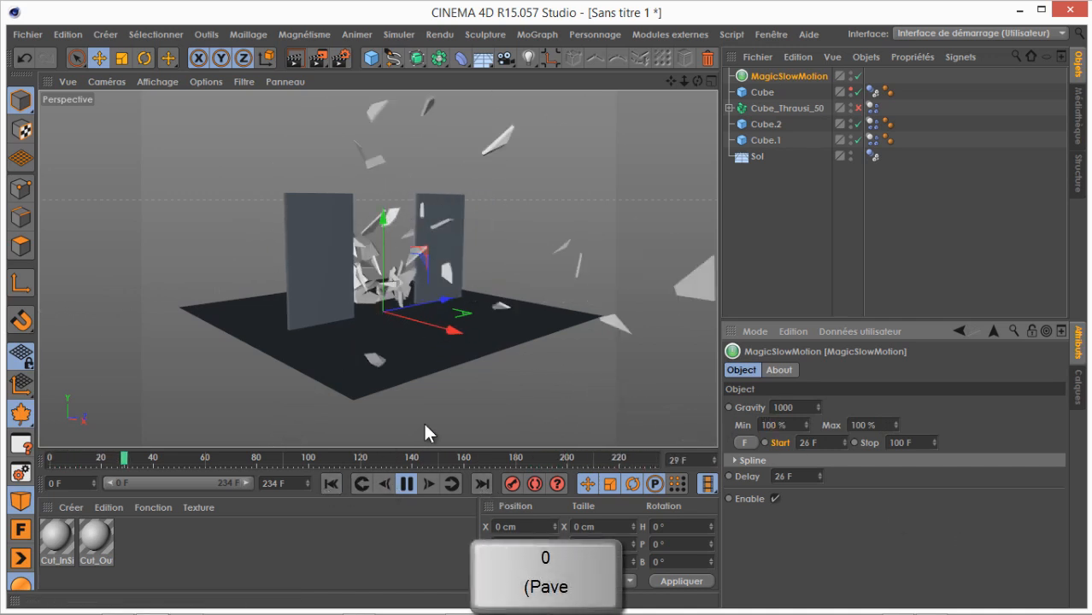
{"action": "left_click", "coordinate": [883, 424]}
{"action": "type", "text": "200"}
{"action": "left_click", "coordinate": [867, 498]}
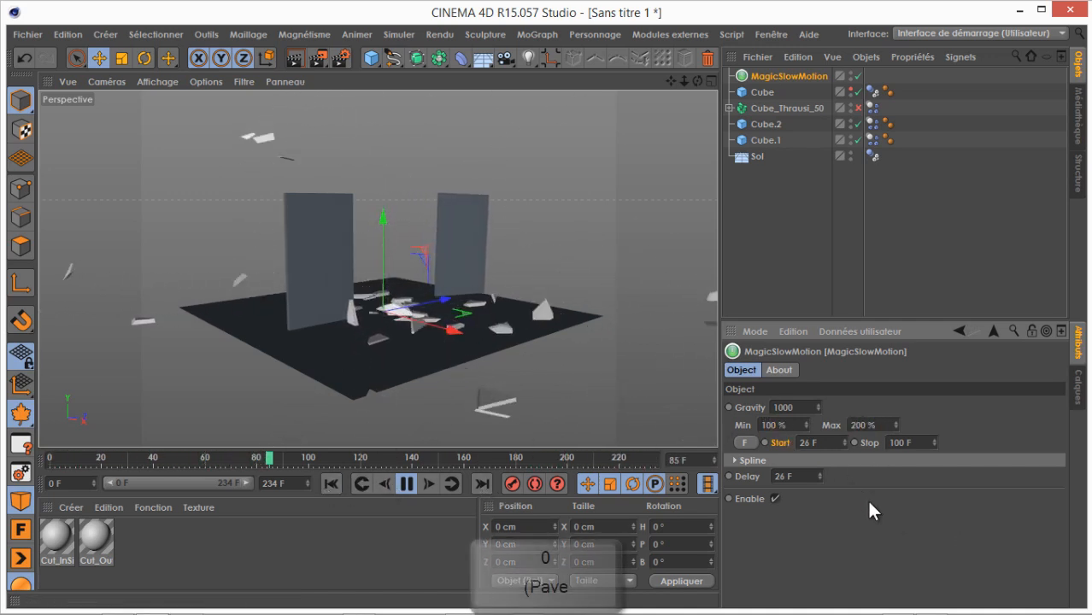
{"action": "left_click", "coordinate": [334, 484]}
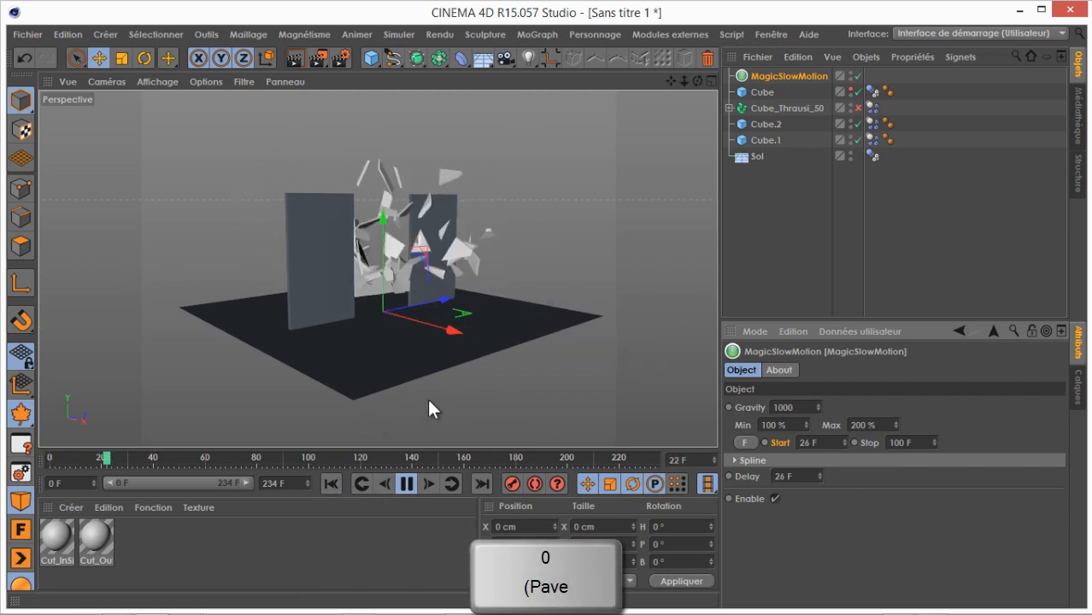
Set the MagicSlowMotion Min speed to 0 % and play the simulation up to frame 107
{"action": "double_click", "coordinate": [792, 424]}
{"action": "type", "text": "0"}
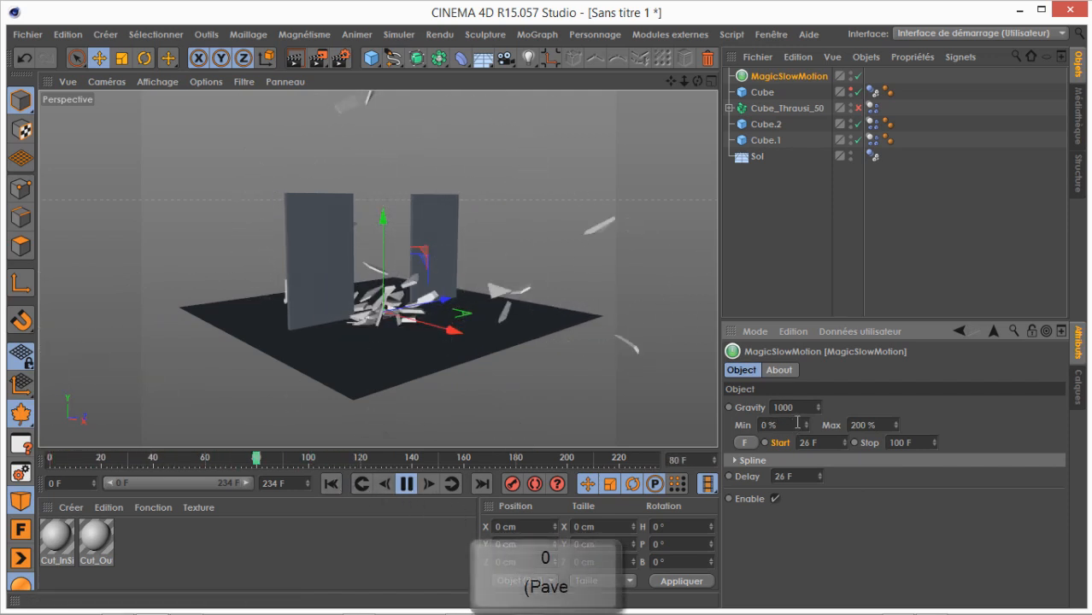
{"action": "left_click", "coordinate": [407, 483]}
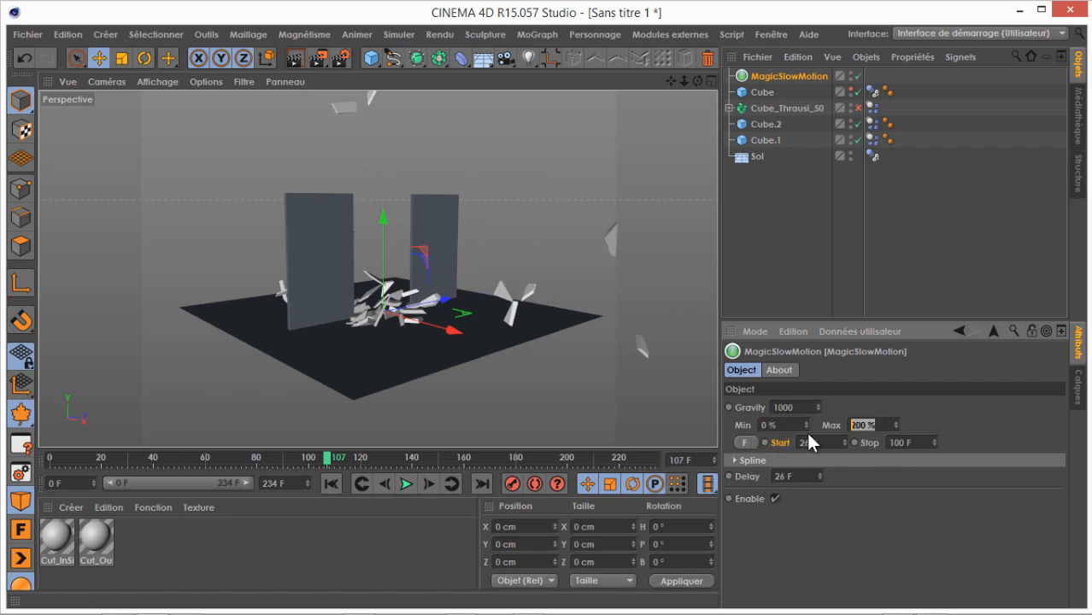
Set the MagicSlowMotion Max to 100 %, Min to 20 % and Gravity to 0, replay the simulation and return to the first frame
{"action": "type", "text": "100"}
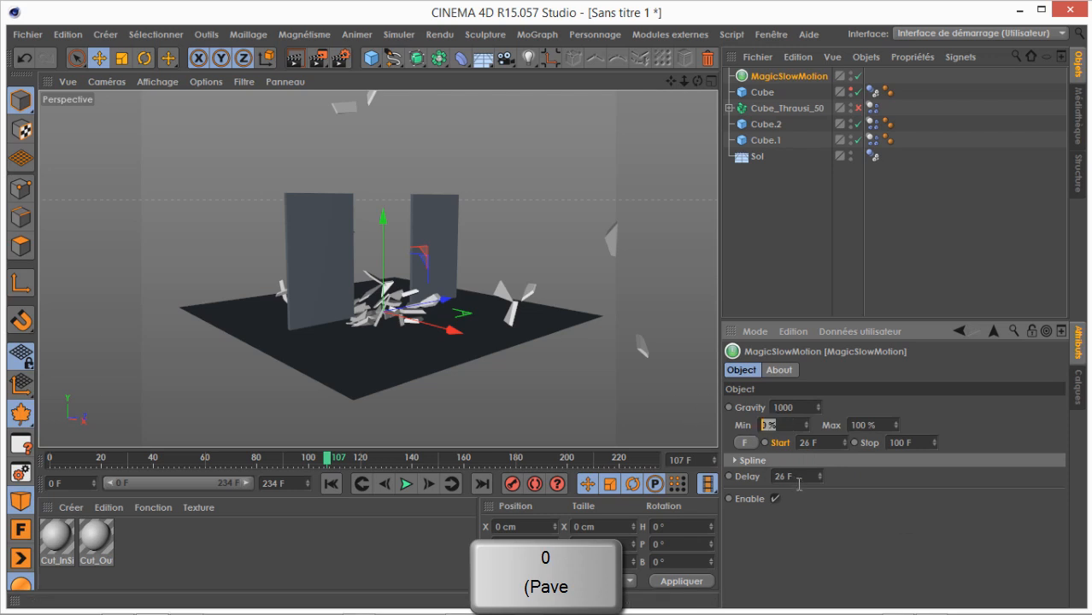
{"action": "type", "text": "20"}
{"action": "double_click", "coordinate": [783, 407]}
{"action": "type", "text": "0"}
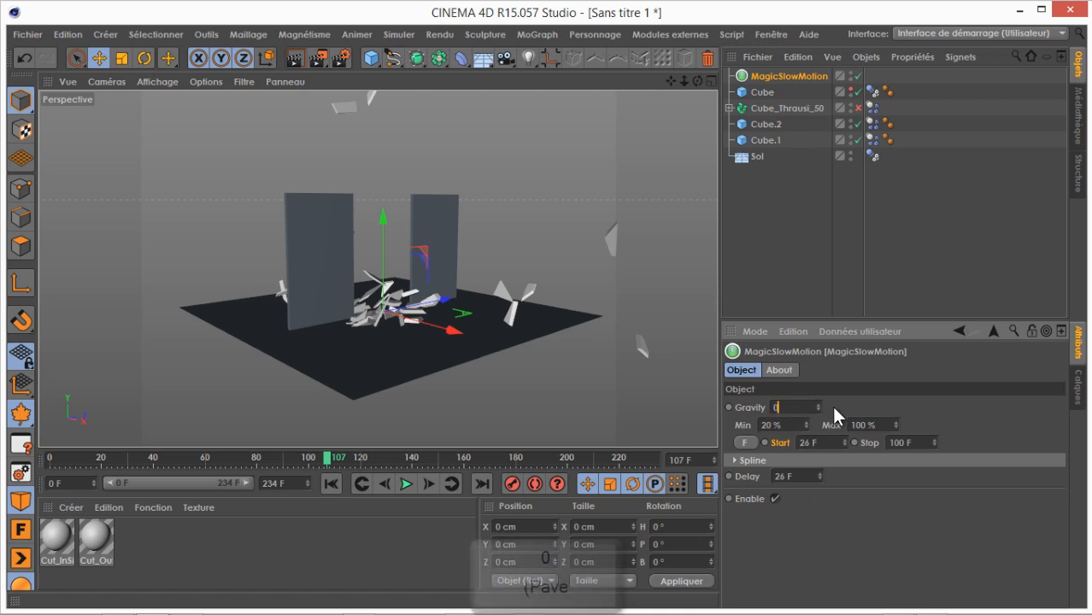
{"action": "left_click", "coordinate": [356, 486]}
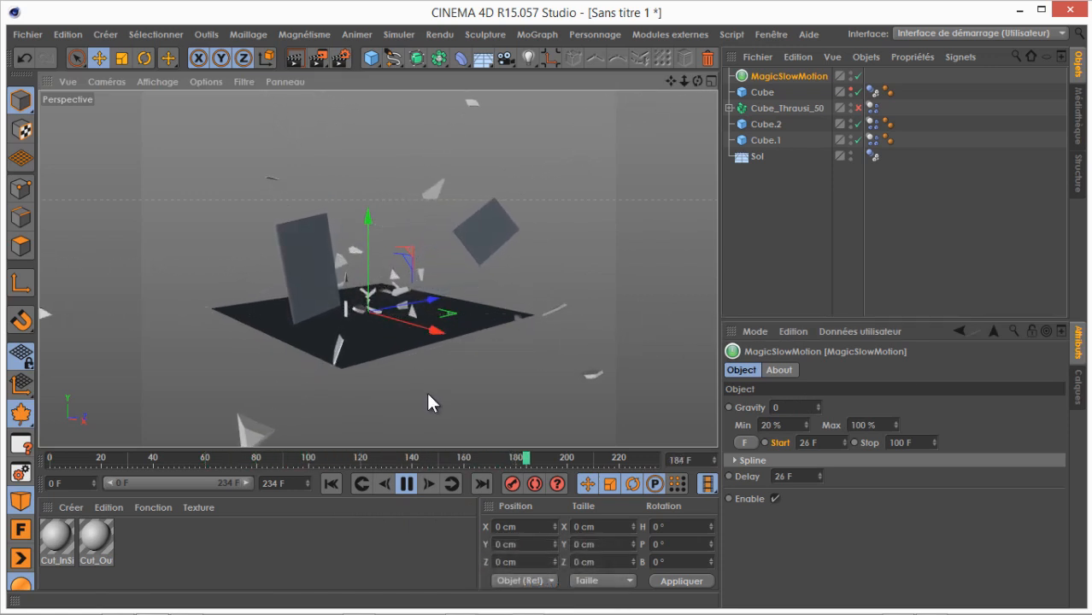
{"action": "left_click", "coordinate": [408, 484]}
{"action": "left_click", "coordinate": [331, 484]}
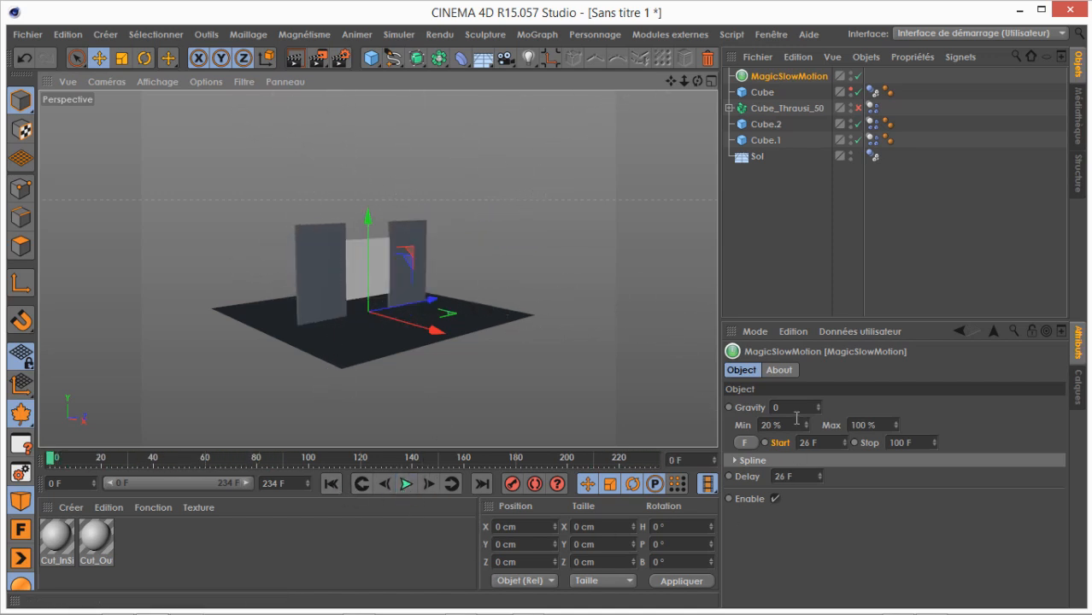
Try a MagicSlowMotion Min speed of 10 % in the simulation, then undo that change and replay from the start
{"action": "left_click", "coordinate": [773, 425]}
{"action": "type", "text": "10"}
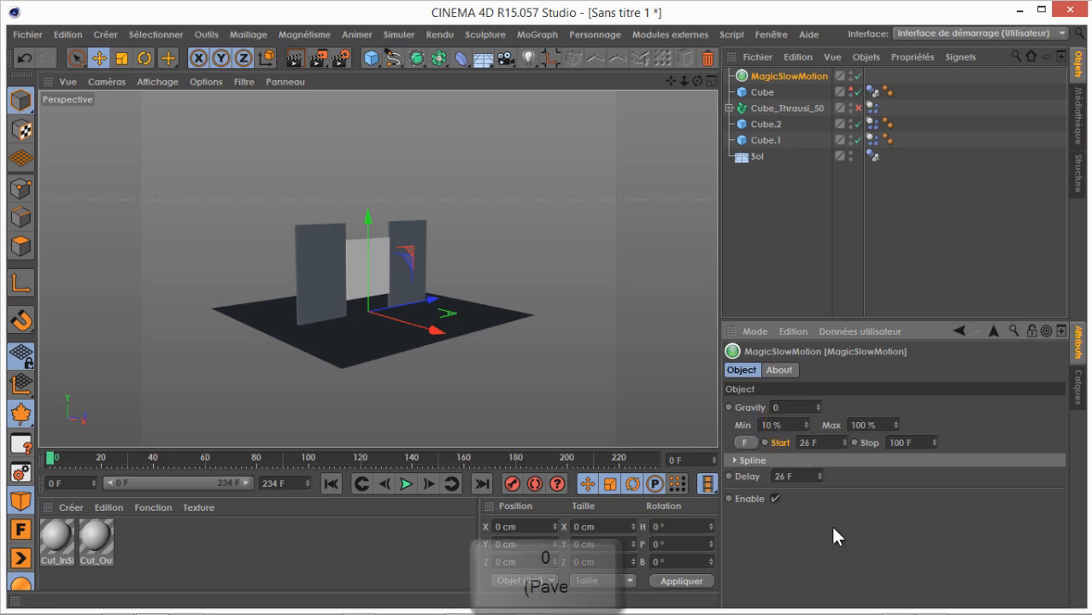
{"action": "left_click", "coordinate": [407, 485]}
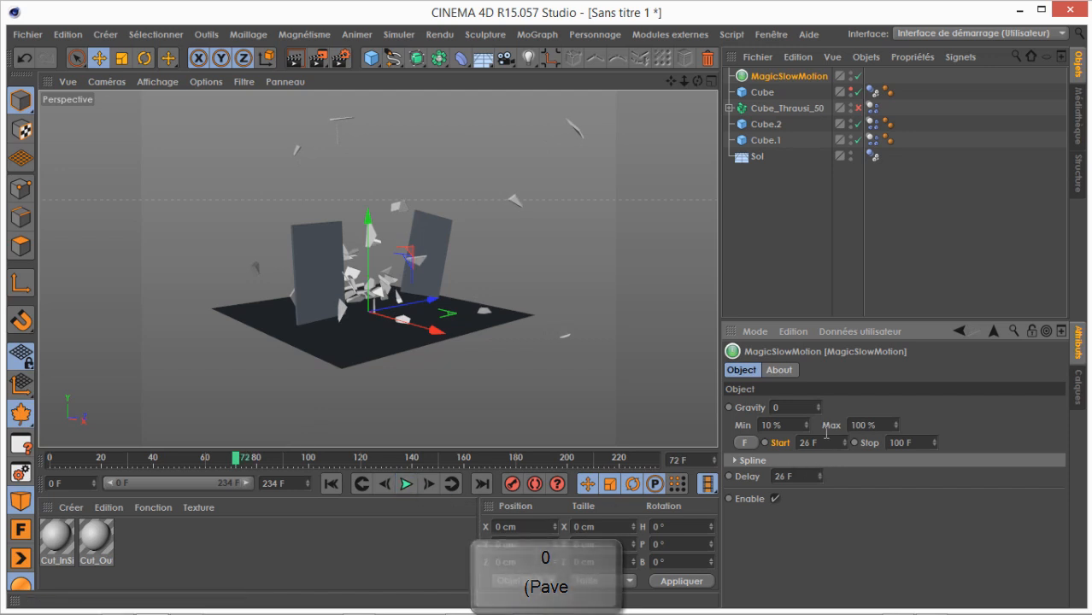
{"action": "key", "text": "ctrl+z"}
{"action": "left_click", "coordinate": [331, 485]}
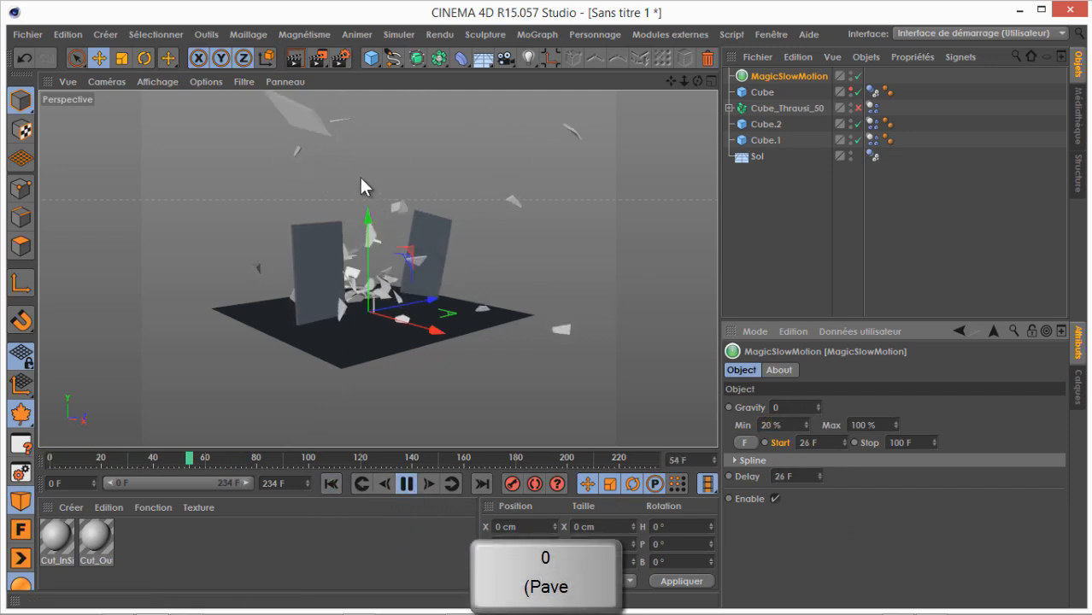
Lower the MagicSlowMotion Gravity to -141, replay the simulation from the start and return to the first frame
{"action": "scroll", "coordinate": [447, 221], "scroll_direction": "down", "scroll_amount": 3}
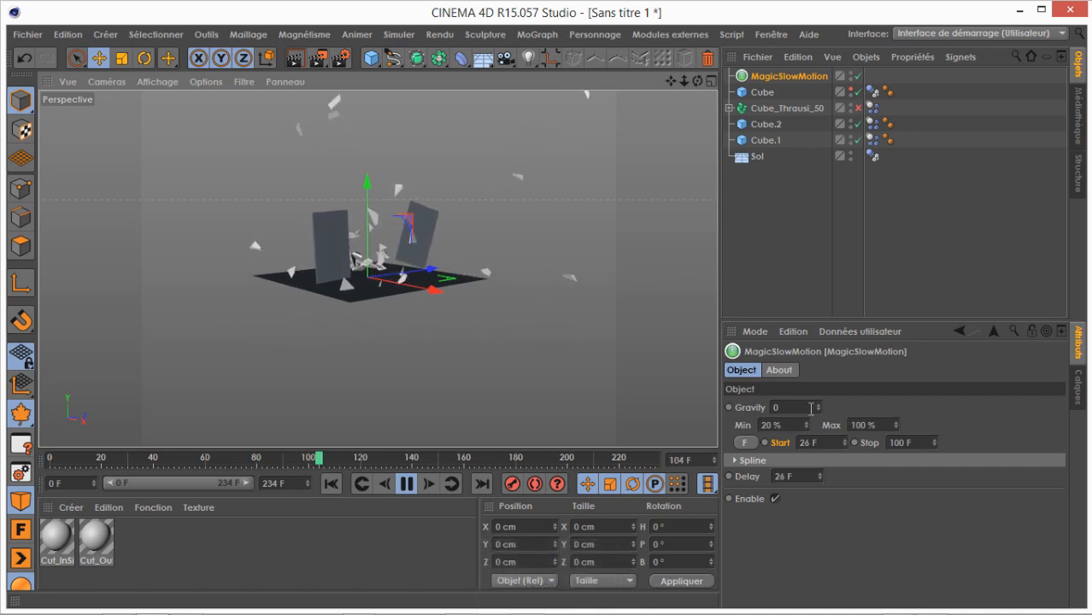
{"action": "left_click_drag", "start_coordinate": [819, 409], "coordinate": [819, 414]}
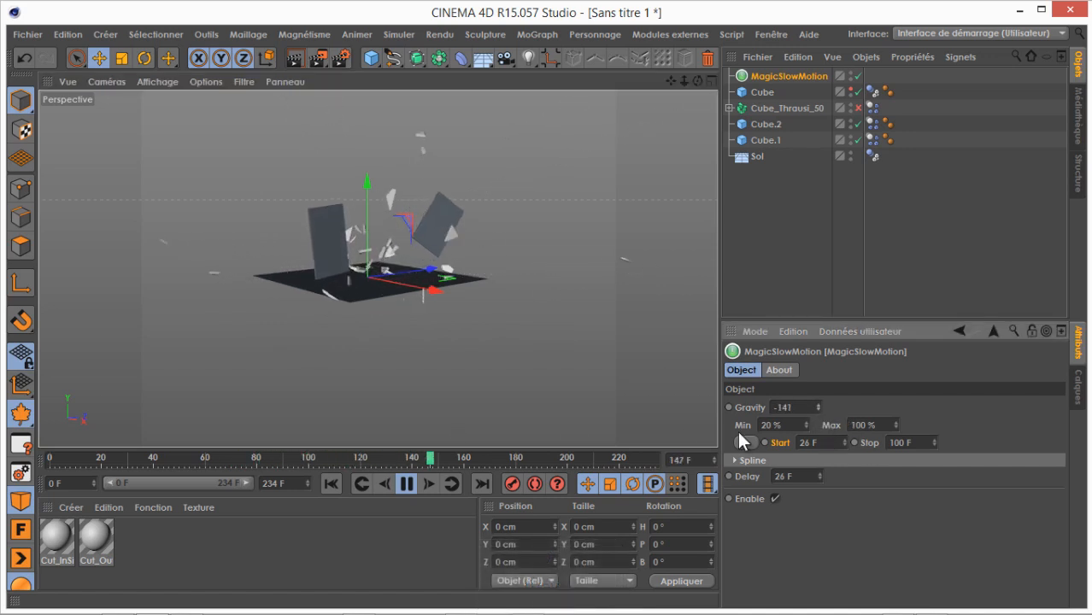
{"action": "left_click", "coordinate": [333, 484]}
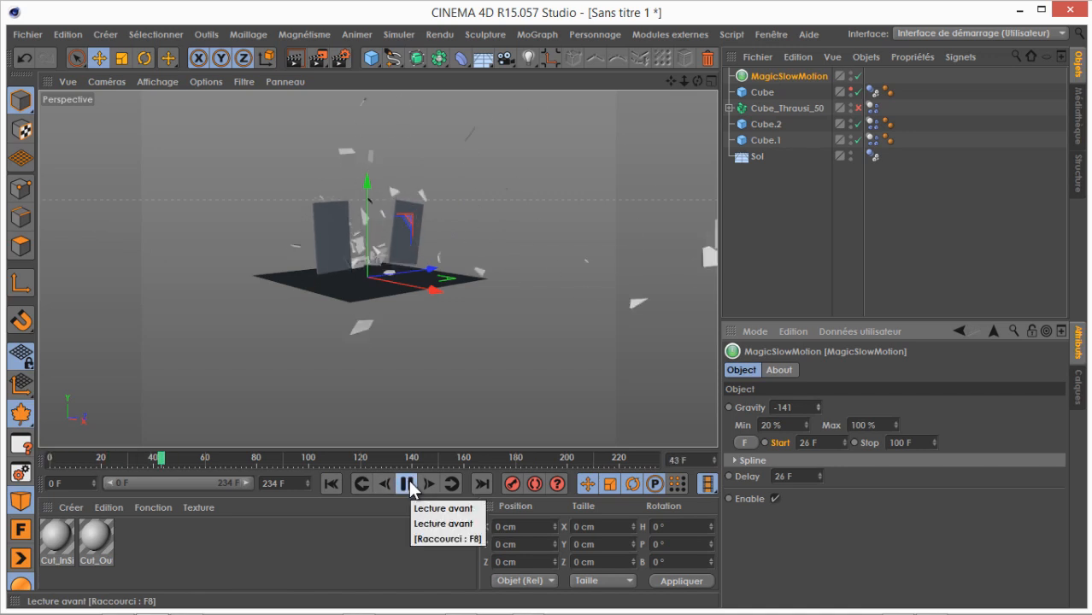
{"action": "left_click", "coordinate": [409, 485]}
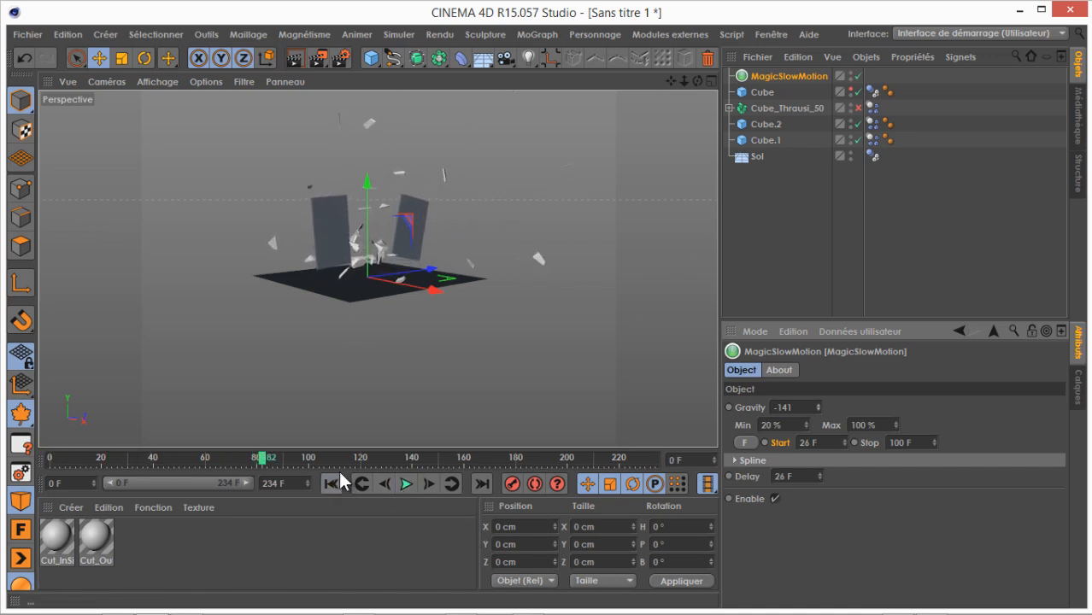
{"action": "left_click", "coordinate": [332, 484]}
Set the Déclencher option of the dynamics body tags on Cube.1 and Cube.2 to Sur collision
{"action": "left_click", "coordinate": [397, 248]}
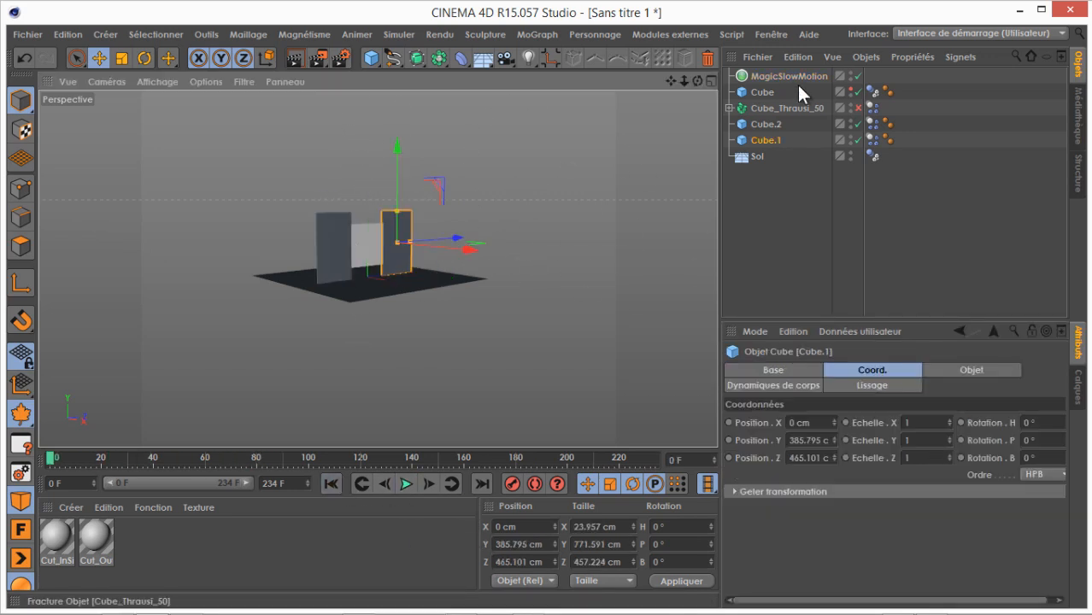
{"action": "left_click", "coordinate": [872, 139]}
{"action": "left_click", "coordinate": [874, 126], "text": "ctrl"}
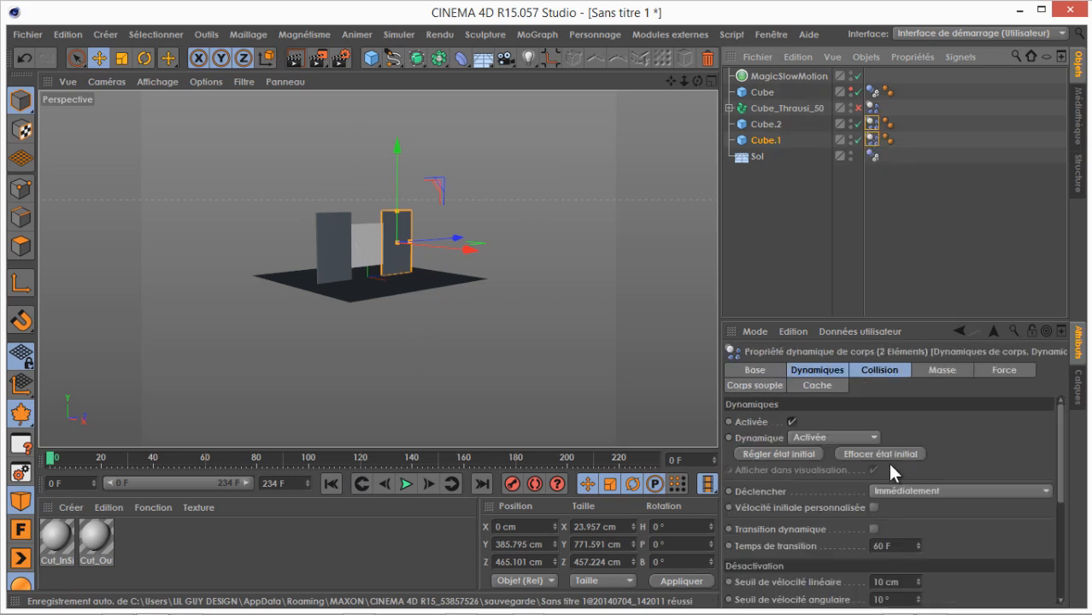
{"action": "left_click", "coordinate": [893, 491]}
{"action": "left_click", "coordinate": [905, 542]}
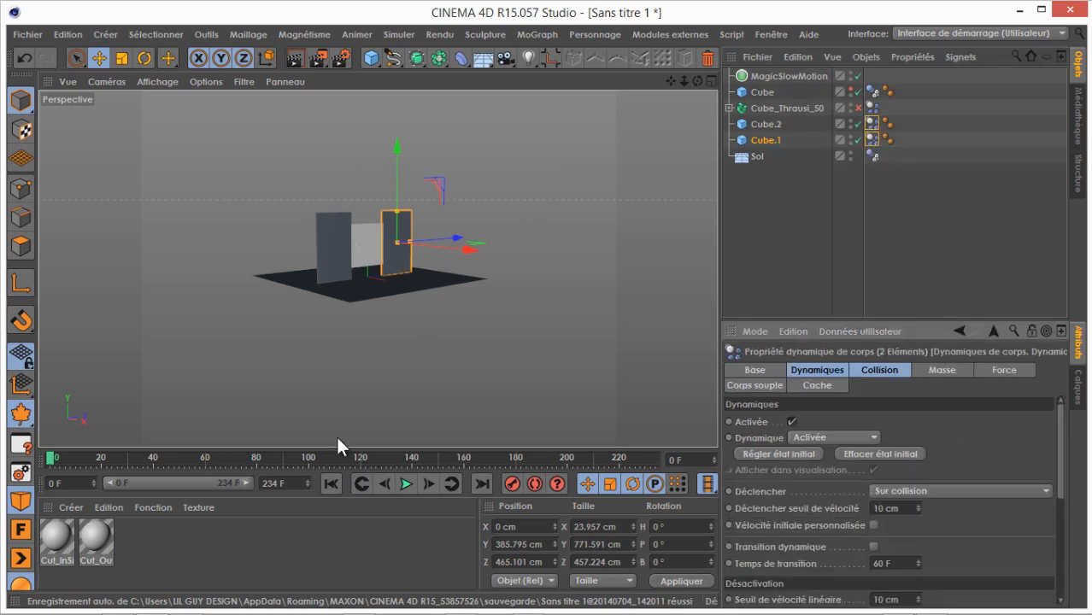
Lower the MagicSlowMotion Gravity to -215 and play the simulation
{"action": "left_click", "coordinate": [740, 260]}
{"action": "left_click", "coordinate": [759, 76]}
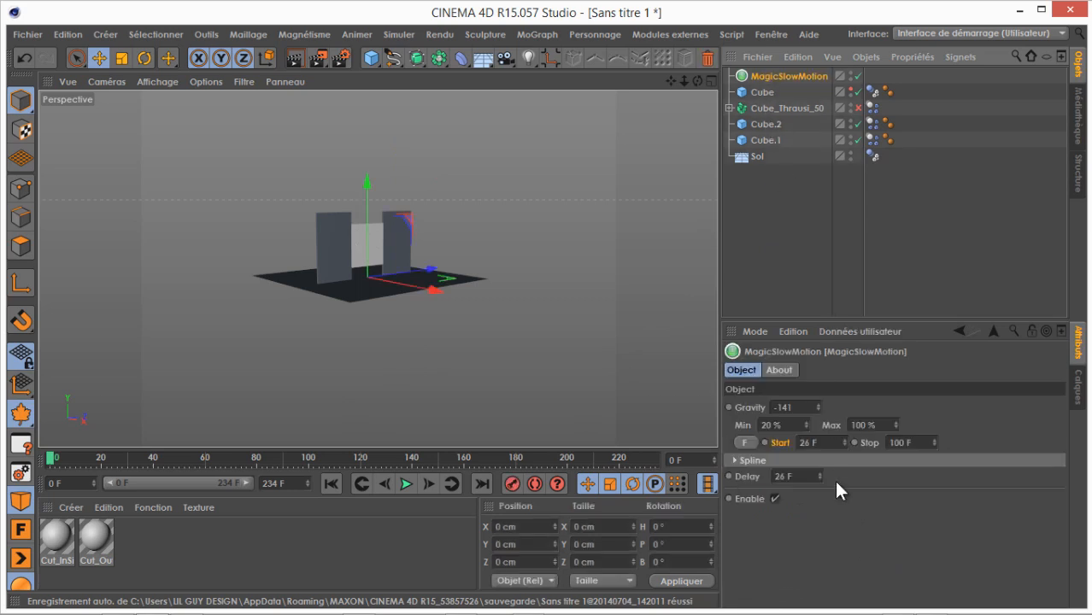
{"action": "left_click_drag", "start_coordinate": [818, 409], "coordinate": [819, 417]}
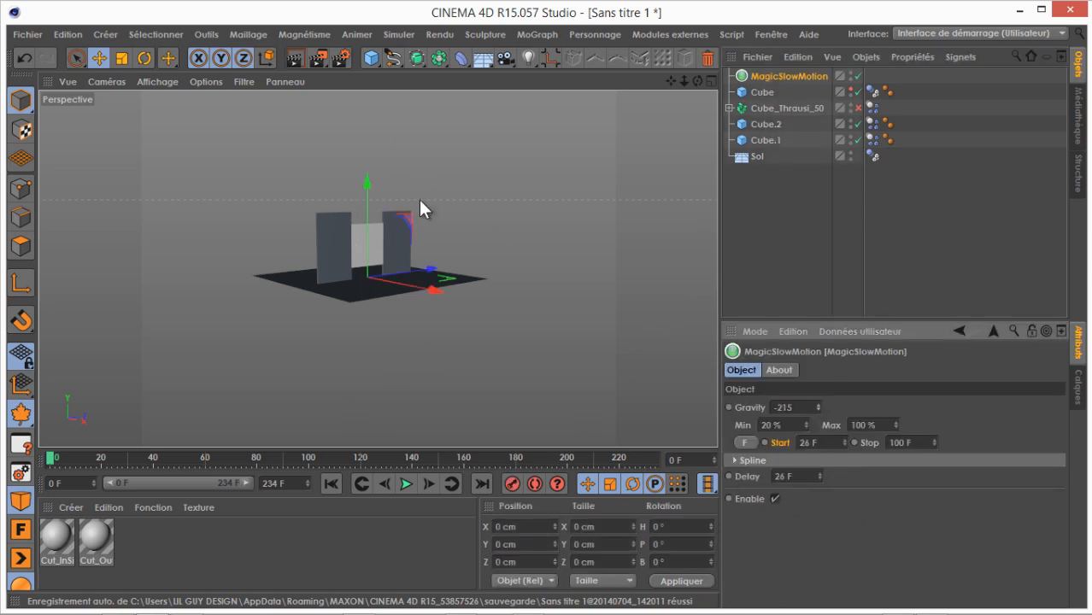
{"action": "scroll", "coordinate": [339, 188], "scroll_direction": "up", "scroll_amount": 4}
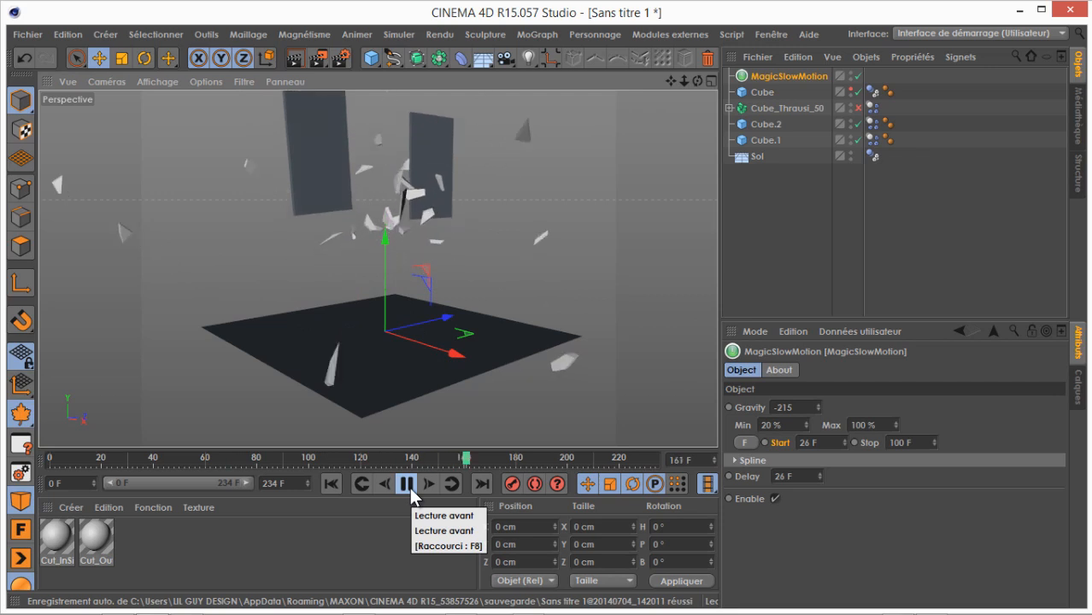
Set the MagicSlowMotion Gravity to -100 and replay the simulation from the start up to frame 115
{"action": "double_click", "coordinate": [776, 408]}
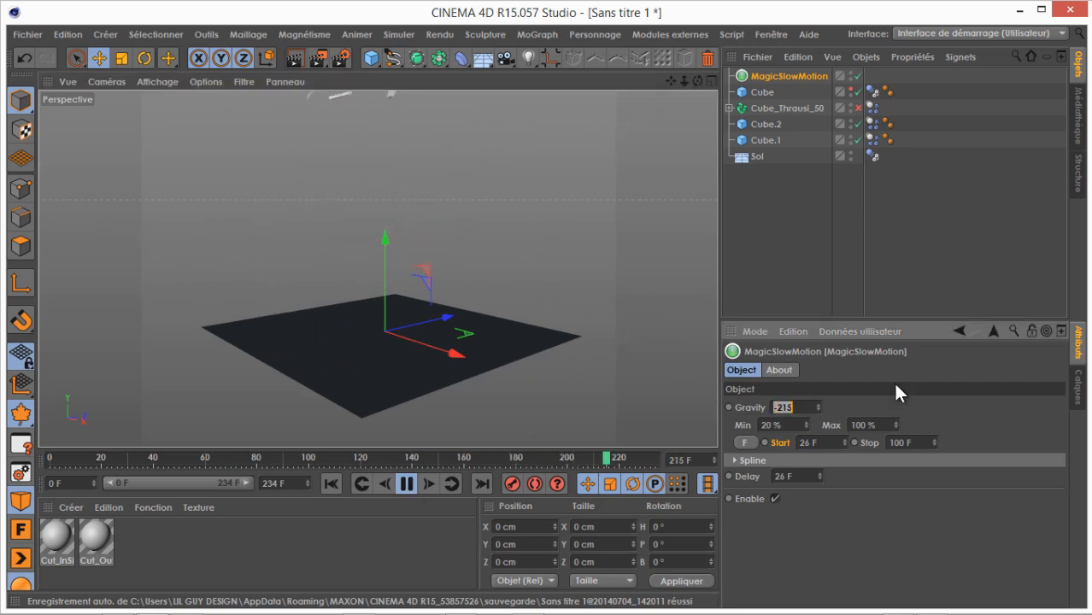
{"action": "type", "text": "-100"}
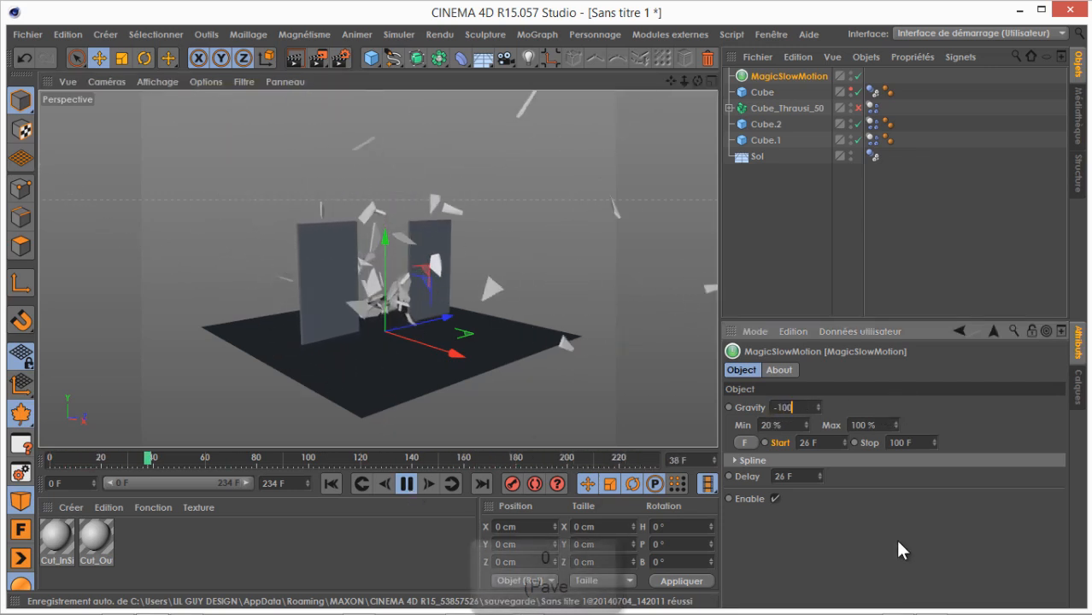
{"action": "left_click", "coordinate": [332, 484]}
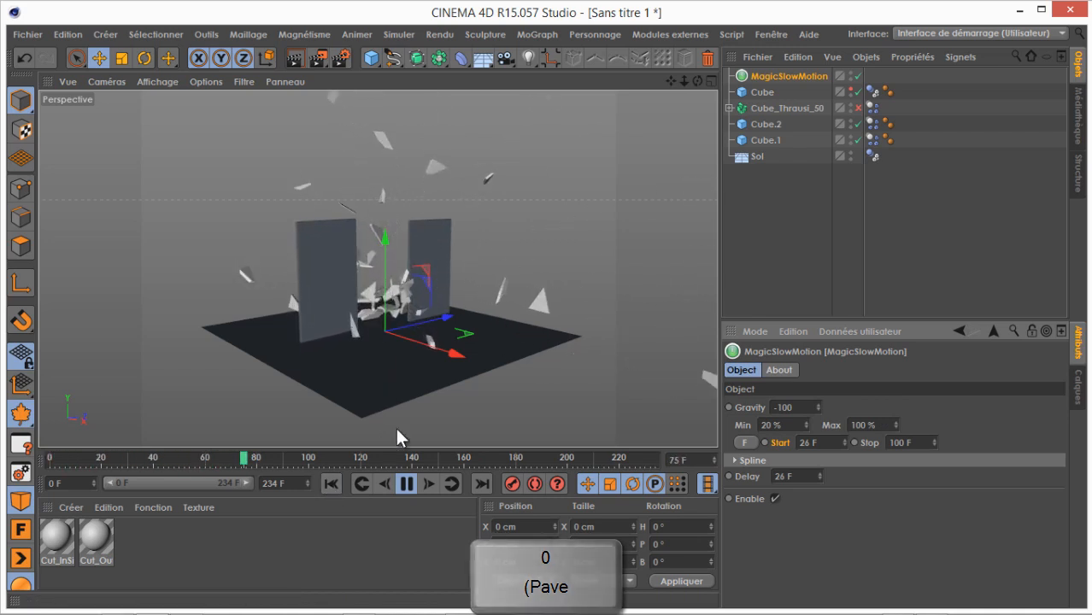
{"action": "left_click", "coordinate": [406, 484]}
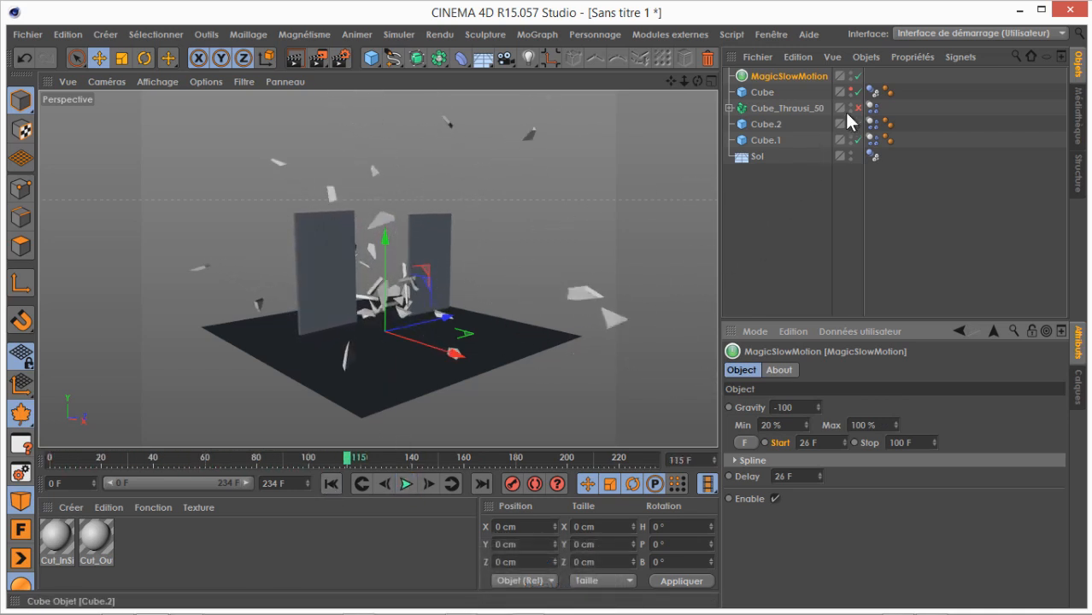
Disable the MagicSlowMotion object and replay the simulation from the start to see the dynamics without it
{"action": "left_click", "coordinate": [858, 76]}
{"action": "left_click", "coordinate": [333, 491]}
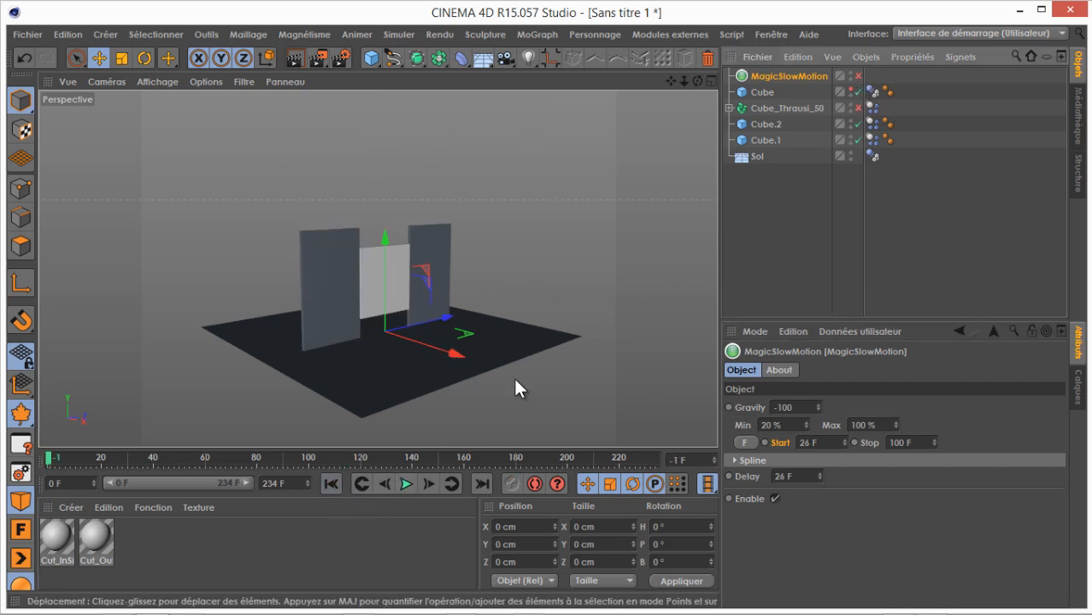
{"action": "left_click", "coordinate": [406, 484]}
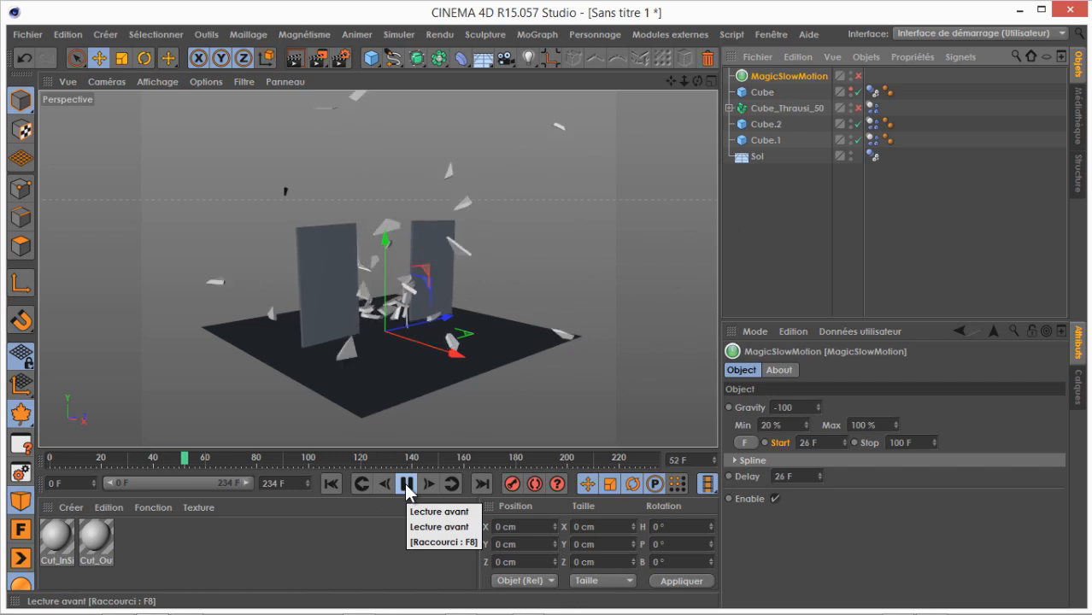
{"action": "left_click", "coordinate": [367, 485]}
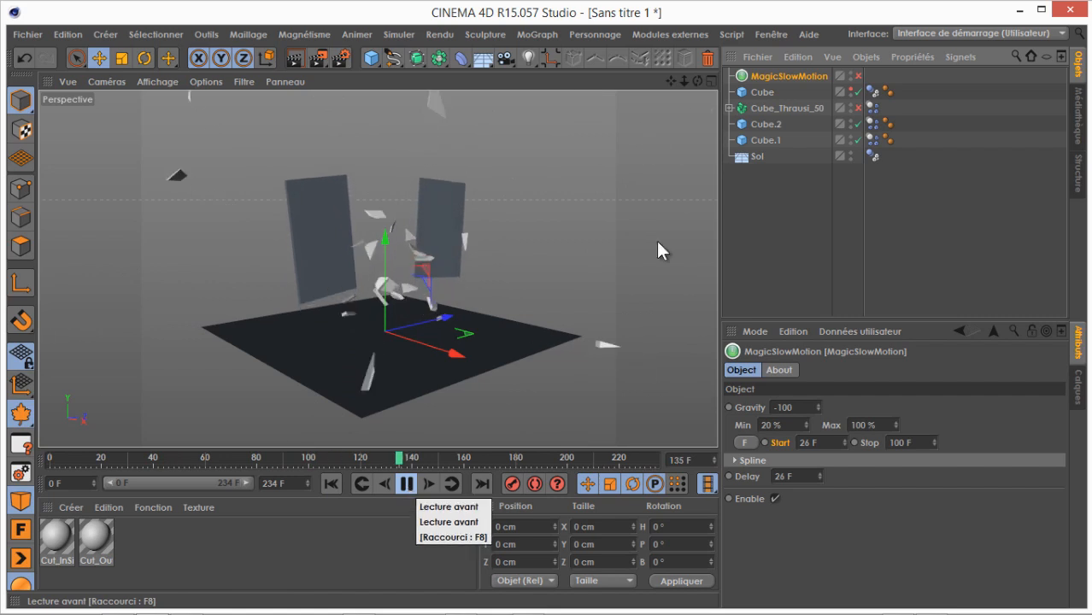
Delete the MagicSlowMotion object and set Gravité to 0 cm in the project's Dynamiques settings
{"action": "key", "text": "Delete"}
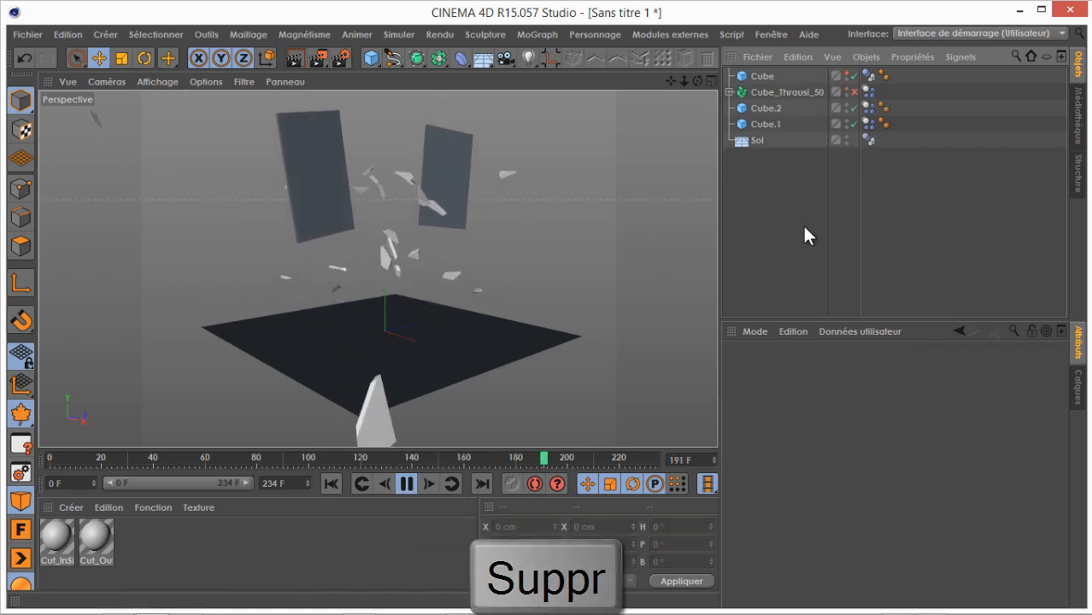
{"action": "key", "text": "ctrl+d"}
{"action": "left_click", "coordinate": [931, 370]}
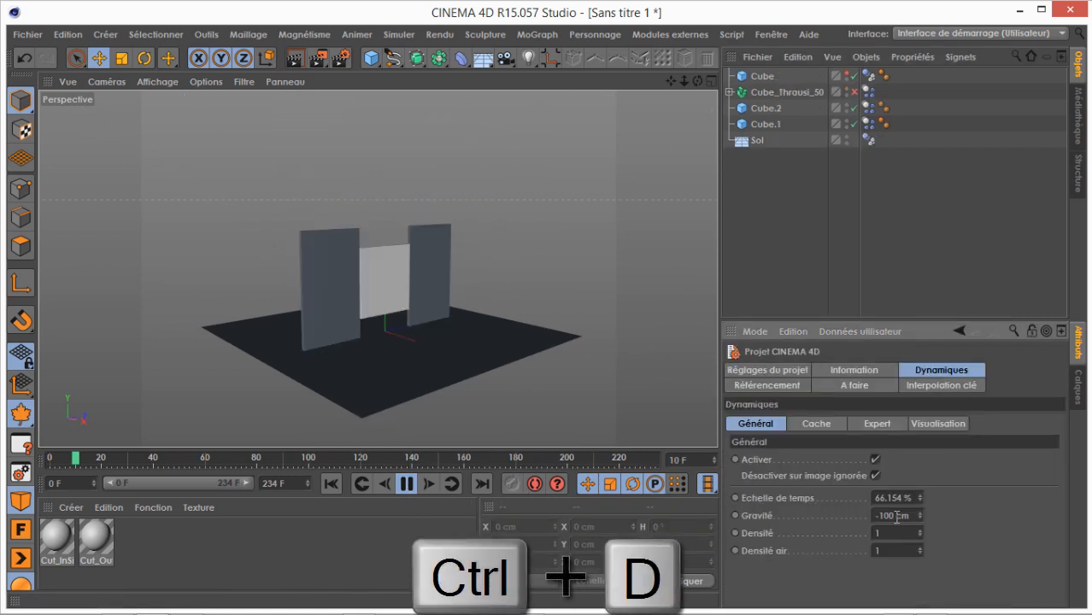
{"action": "left_click_drag", "start_coordinate": [915, 516], "coordinate": [842, 537]}
{"action": "type", "text": "0"}
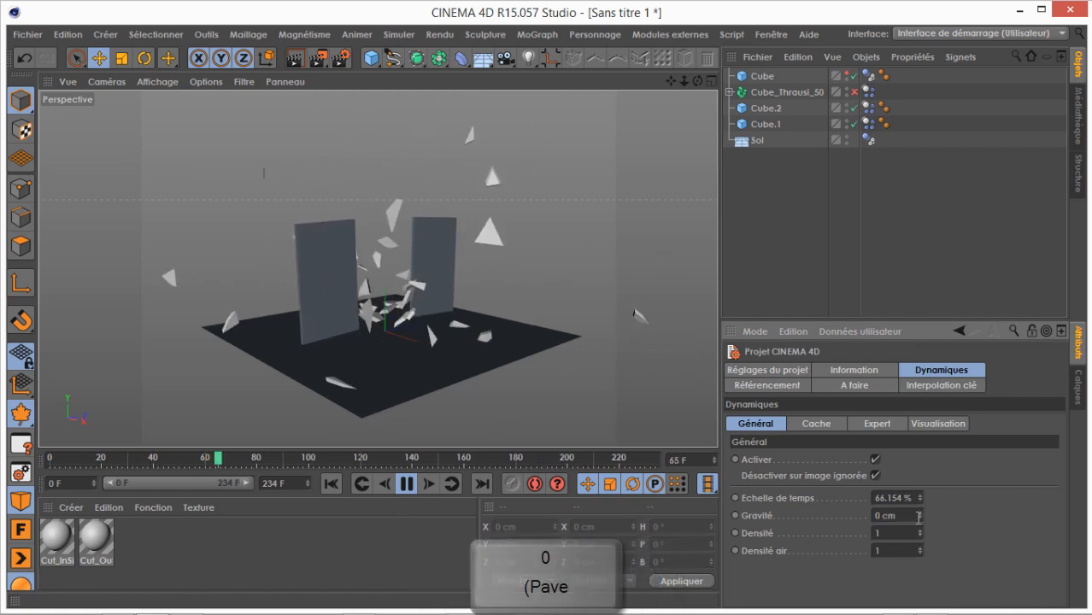
Reset the project's Echelle de temps to its default value and replay the simulation from the start
{"action": "right_click", "coordinate": [805, 492]}
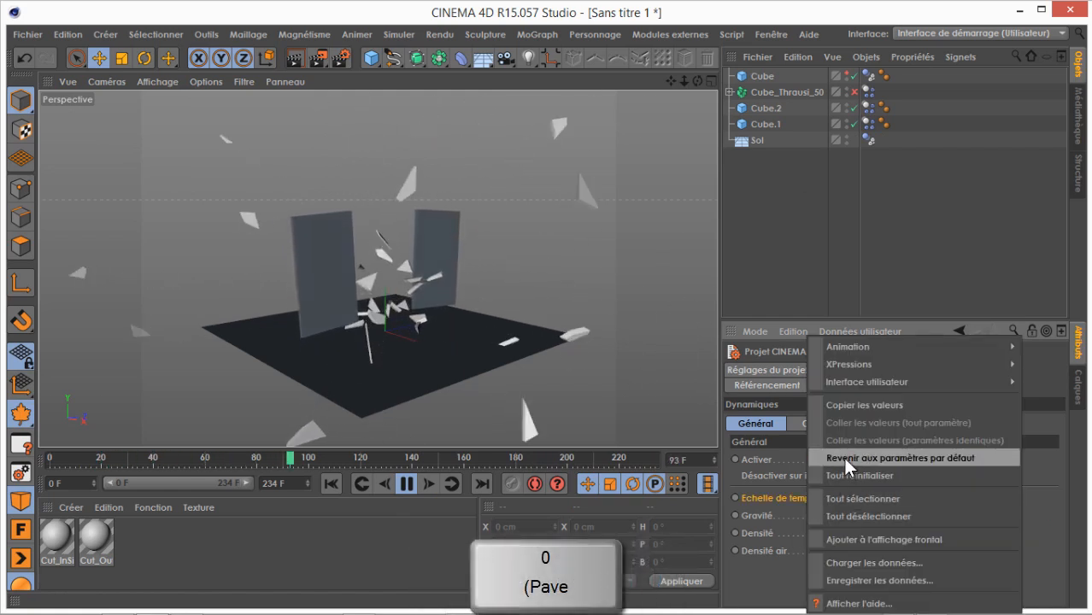
{"action": "left_click", "coordinate": [842, 456]}
{"action": "left_click", "coordinate": [330, 483]}
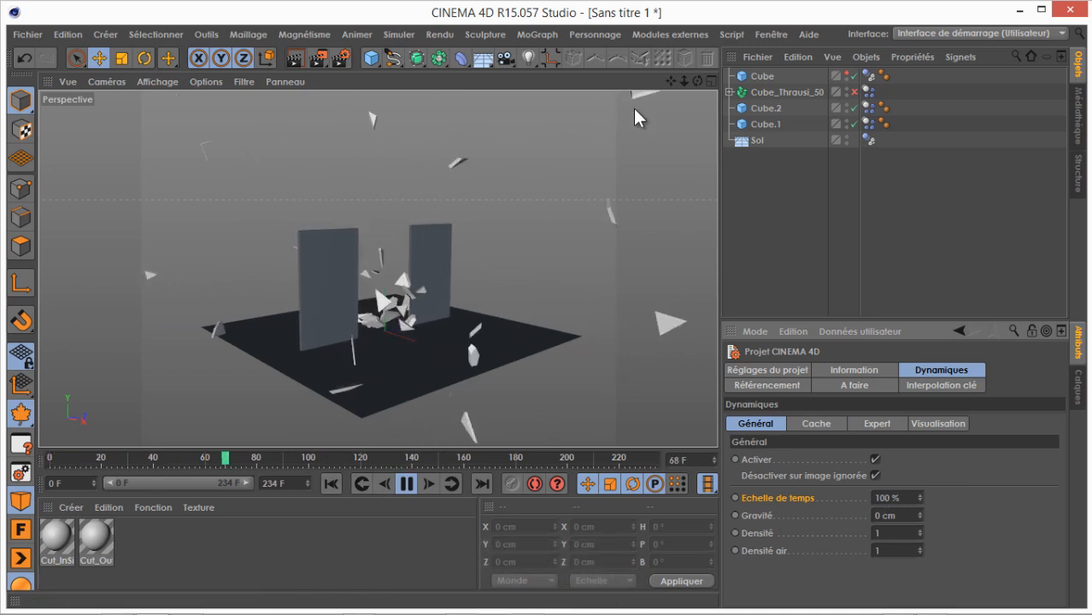
Add a MagicSlowMotion plugin object to the scene
{"action": "left_click", "coordinate": [676, 34]}
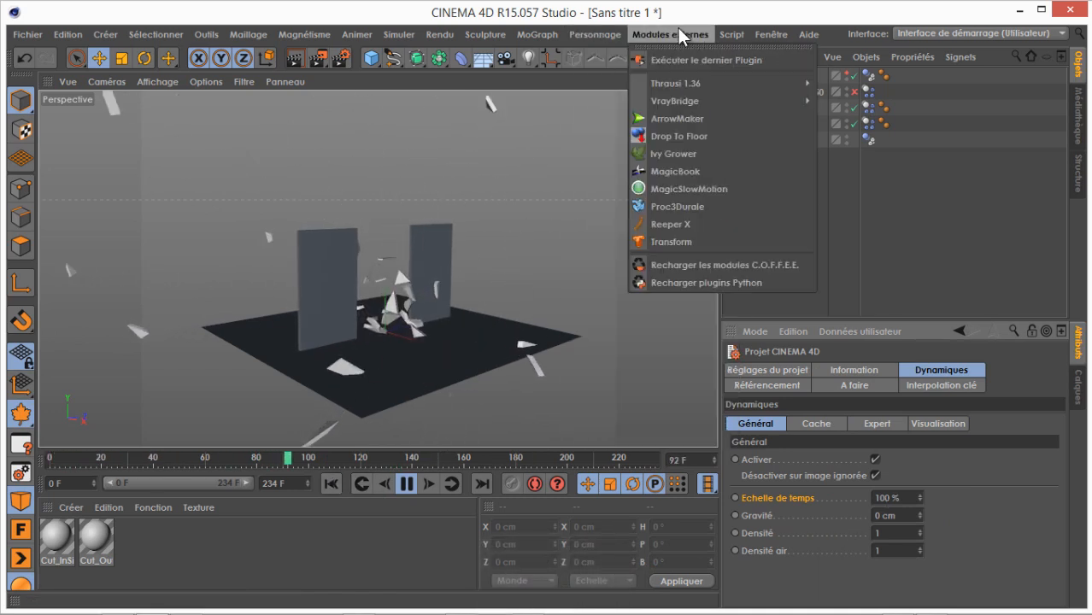
{"action": "left_click", "coordinate": [686, 189]}
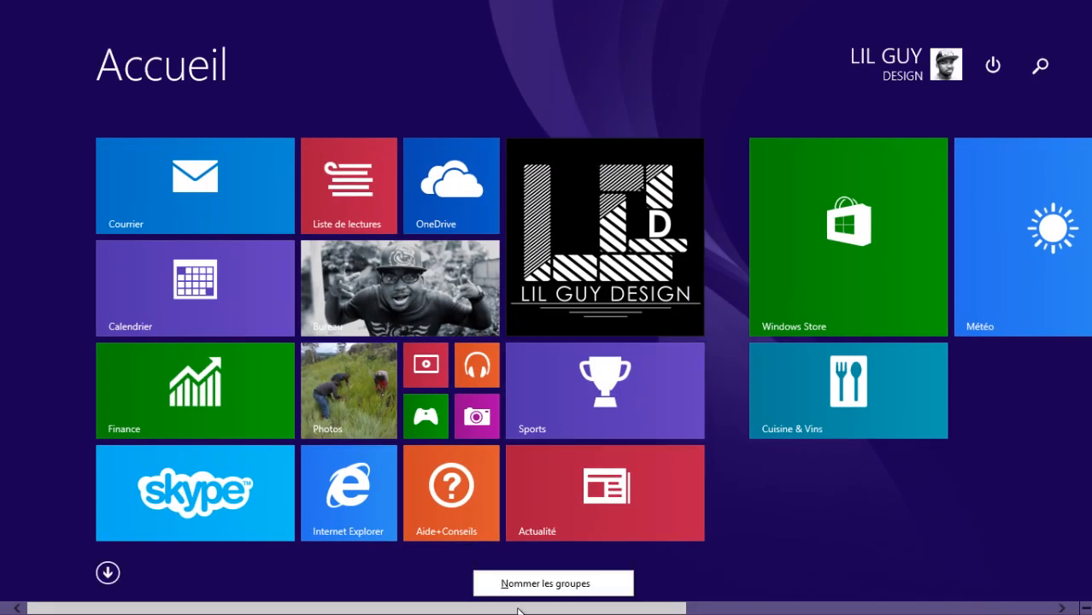
Switch to the file explorer through Ce PC and open the Intro + folder of videos
{"action": "scroll", "coordinate": [770, 607], "scroll_direction": "down", "scroll_amount": 5}
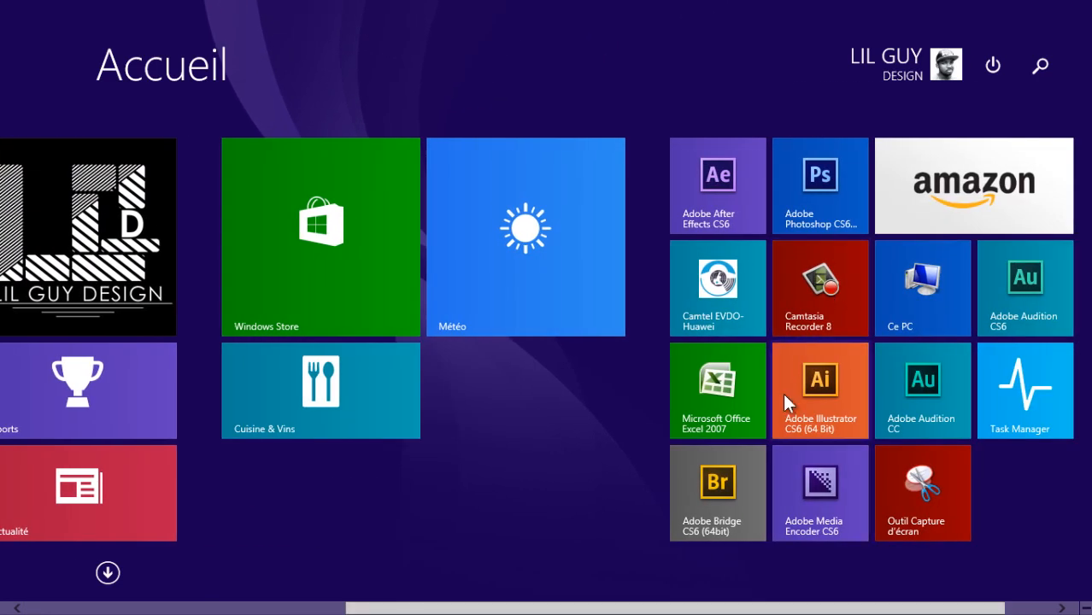
{"action": "left_click", "coordinate": [923, 287]}
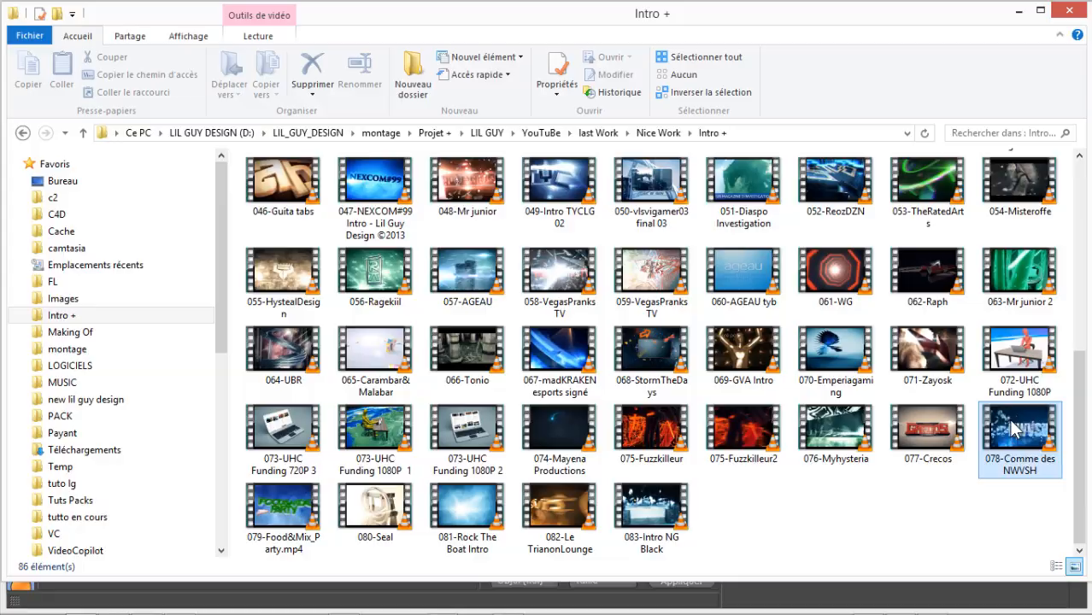
Watch the 078-Comme des NWVSH video, pausing and resuming it, and close the video player
{"action": "double_click", "coordinate": [1015, 430]}
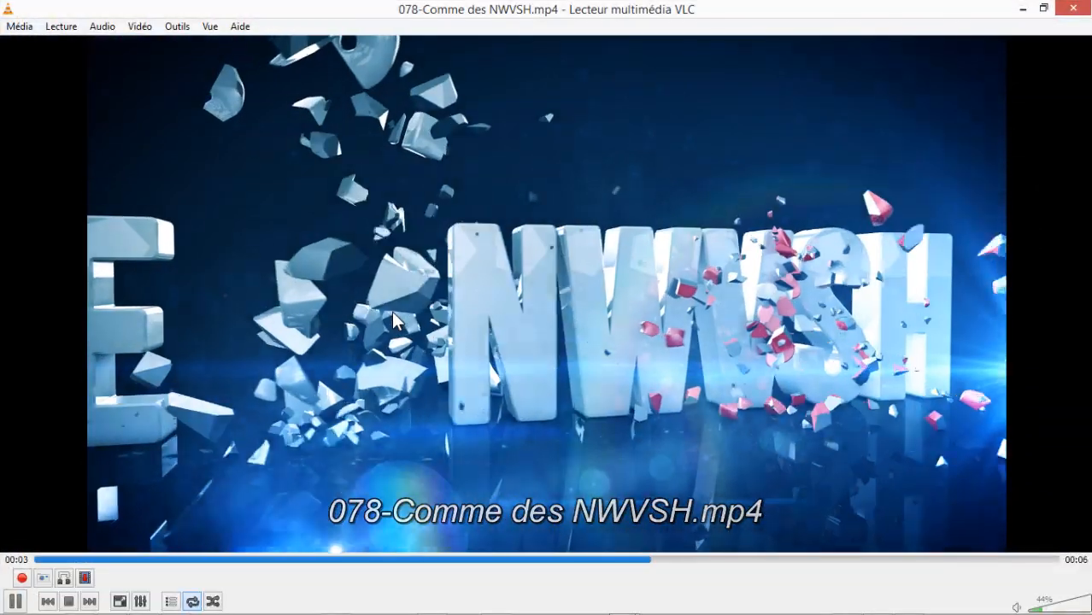
{"action": "key", "text": "space"}
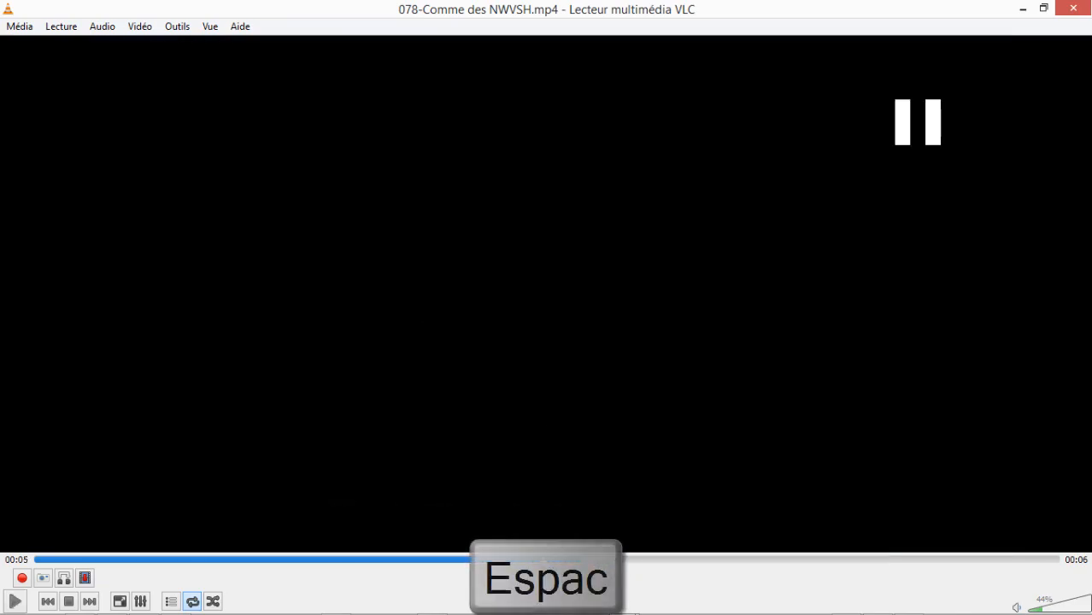
{"action": "key", "text": "space"}
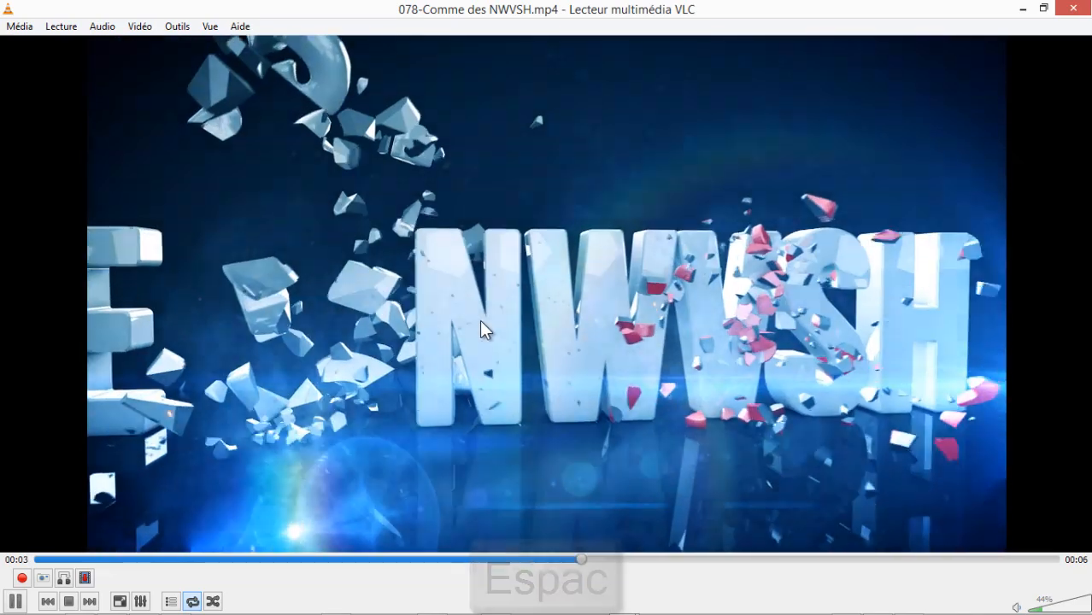
{"action": "key", "text": "space"}
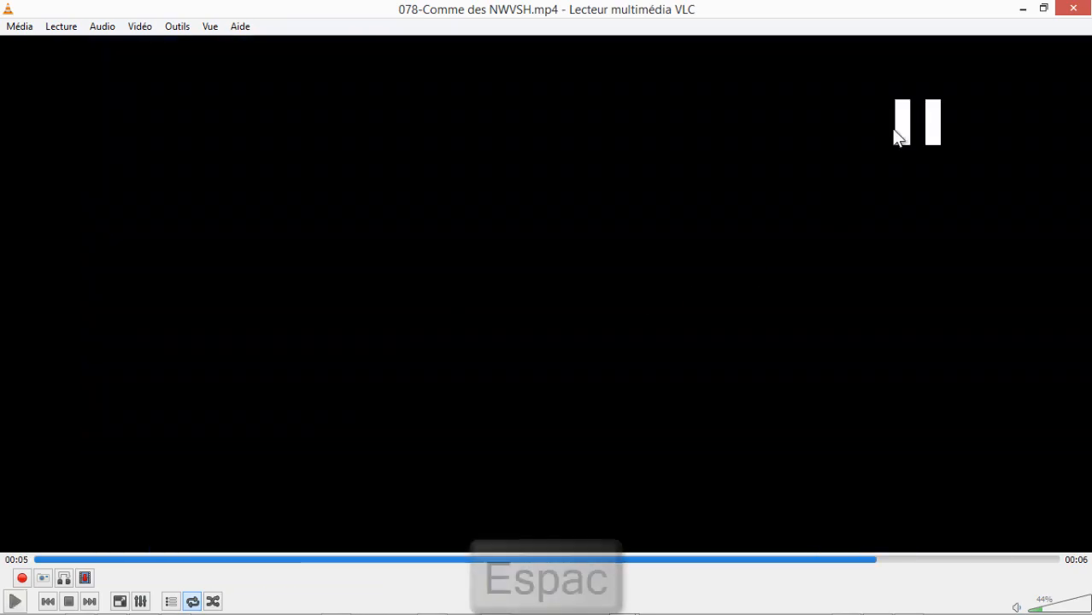
{"action": "left_click", "coordinate": [1069, 8]}
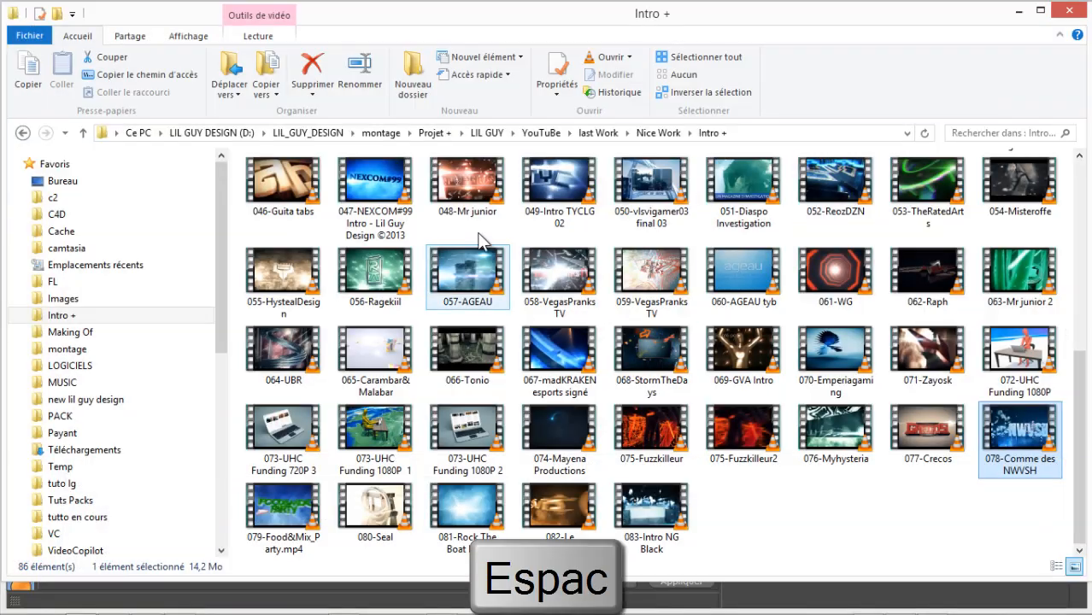
Close the file explorer to return to CINEMA 4D and show the project's Dynamiques settings
{"action": "left_click", "coordinate": [1069, 8]}
{"action": "left_click", "coordinate": [816, 216]}
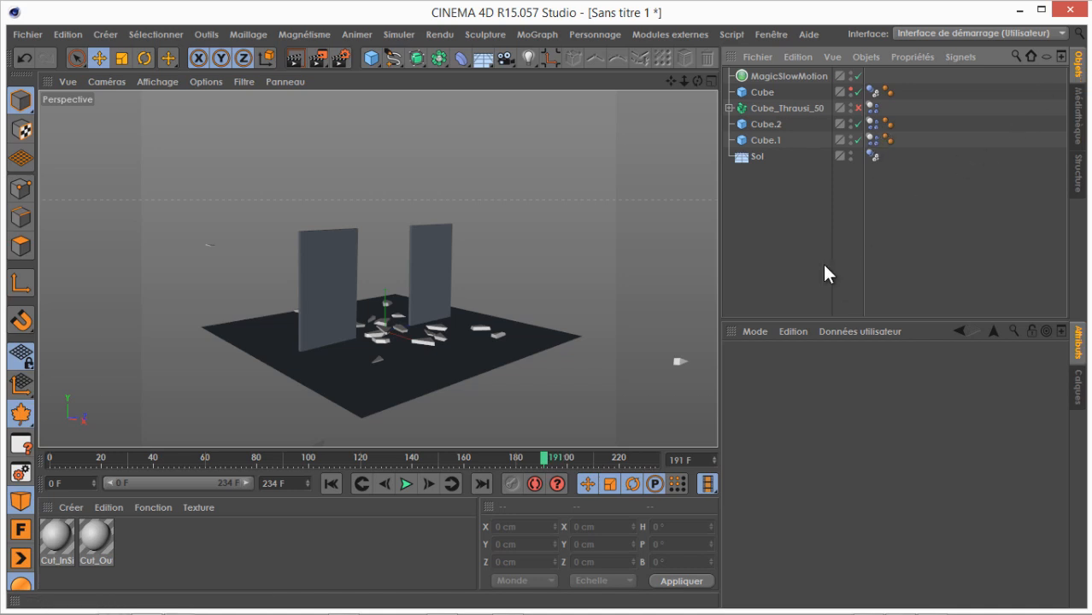
{"action": "key", "text": "ctrl+d"}
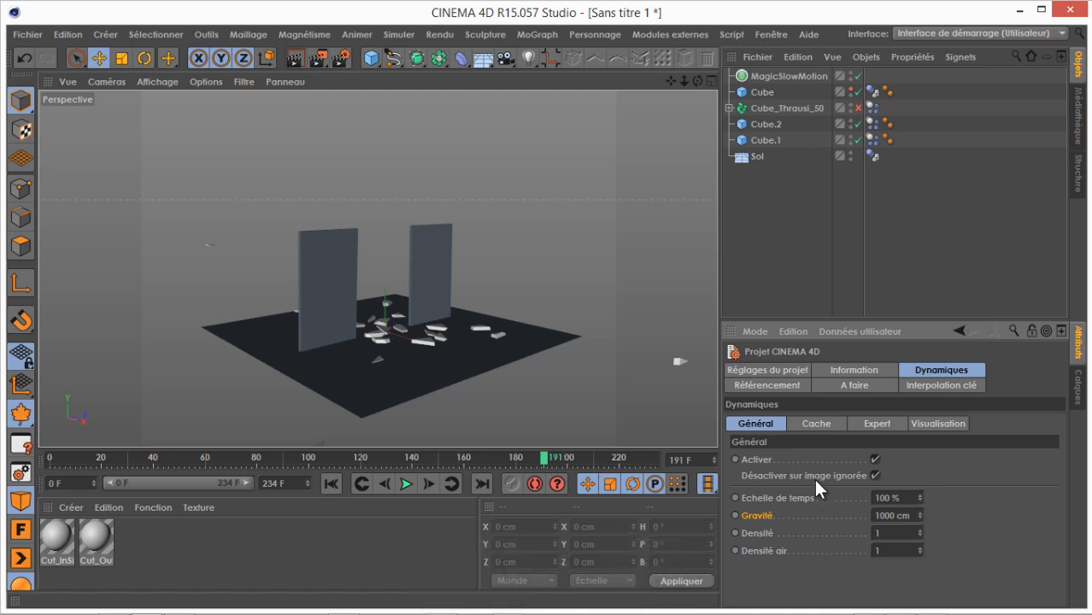
Play the simulation from the start, stop at frame 18 and keyframe Echelle de temps at 100 %
{"action": "left_click", "coordinate": [333, 483]}
{"action": "left_click", "coordinate": [406, 482]}
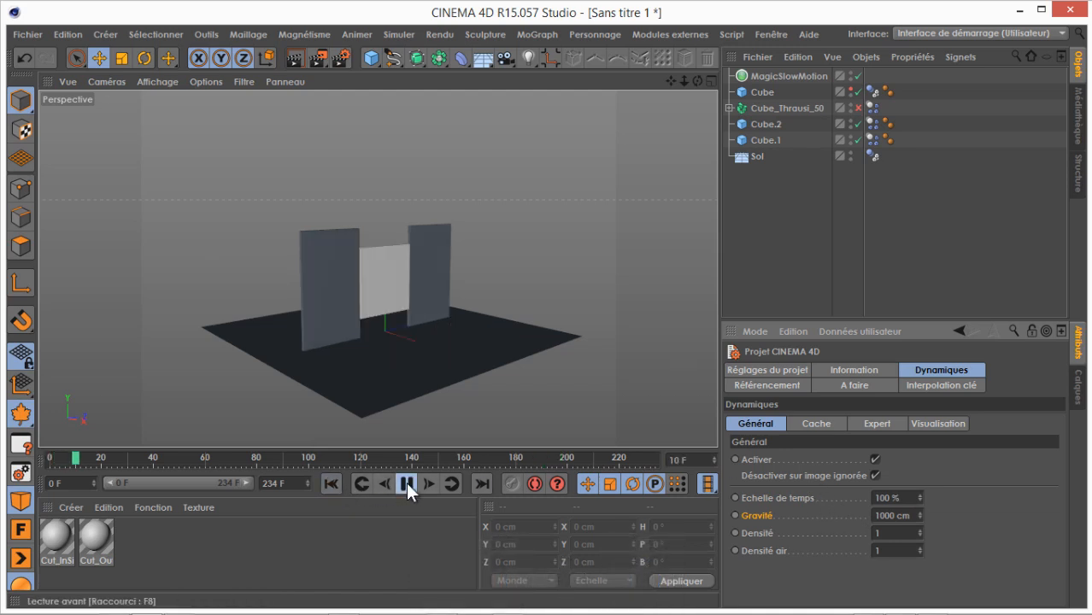
{"action": "left_click", "coordinate": [406, 482]}
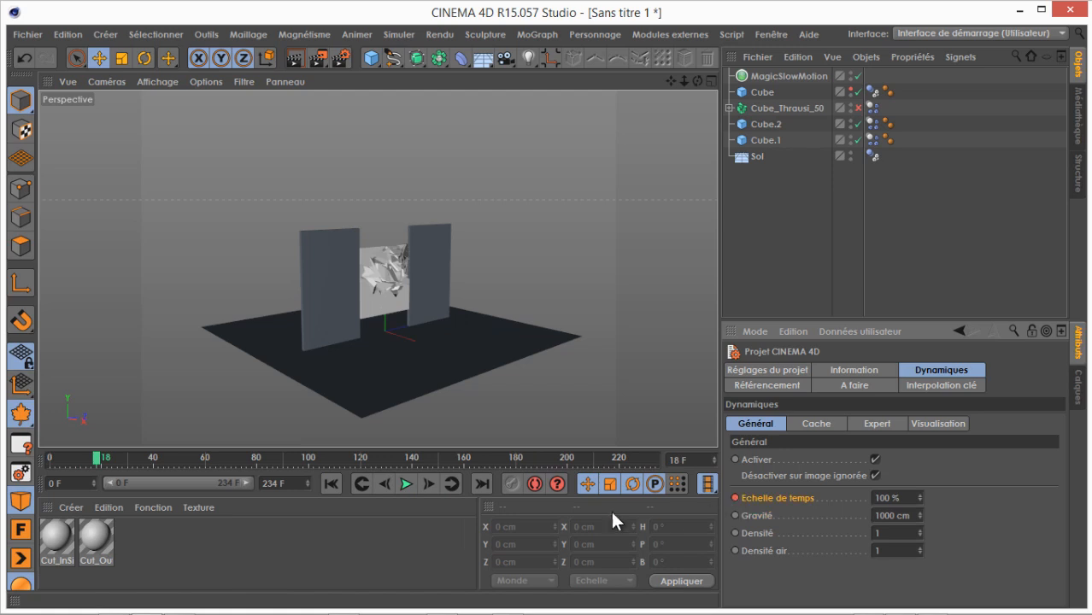
Advance to frame 26 and keyframe Echelle de temps at 20 %
{"action": "left_click", "coordinate": [427, 483]}
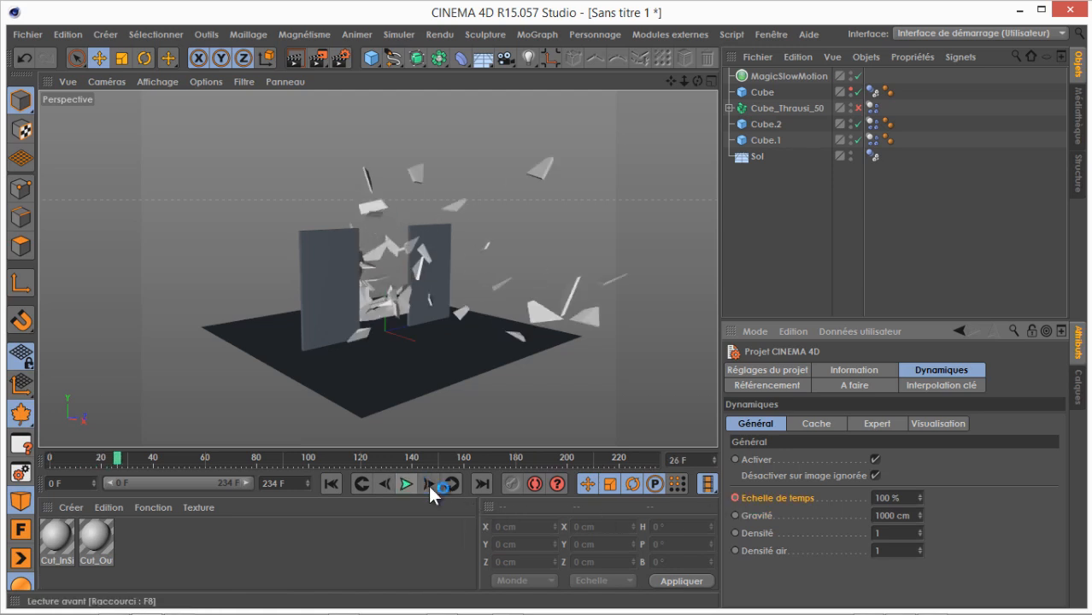
{"action": "double_click", "coordinate": [891, 504]}
{"action": "type", "text": "20"}
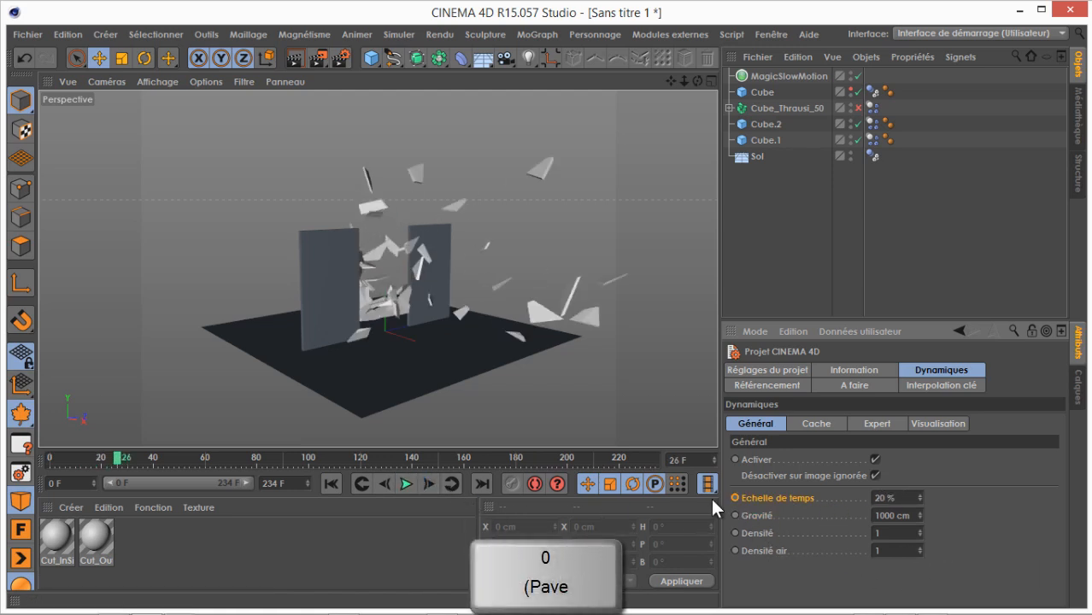
Replay the simulation from the start, stop at frame 116 and keyframe Echelle de temps at 20 %
{"action": "left_click", "coordinate": [408, 484]}
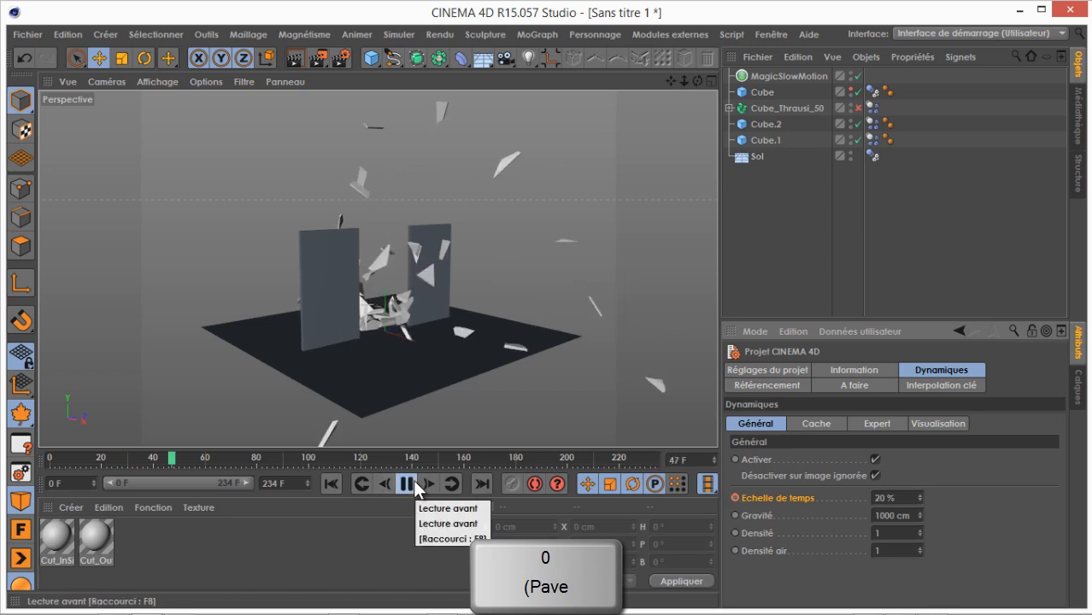
{"action": "left_click", "coordinate": [332, 484]}
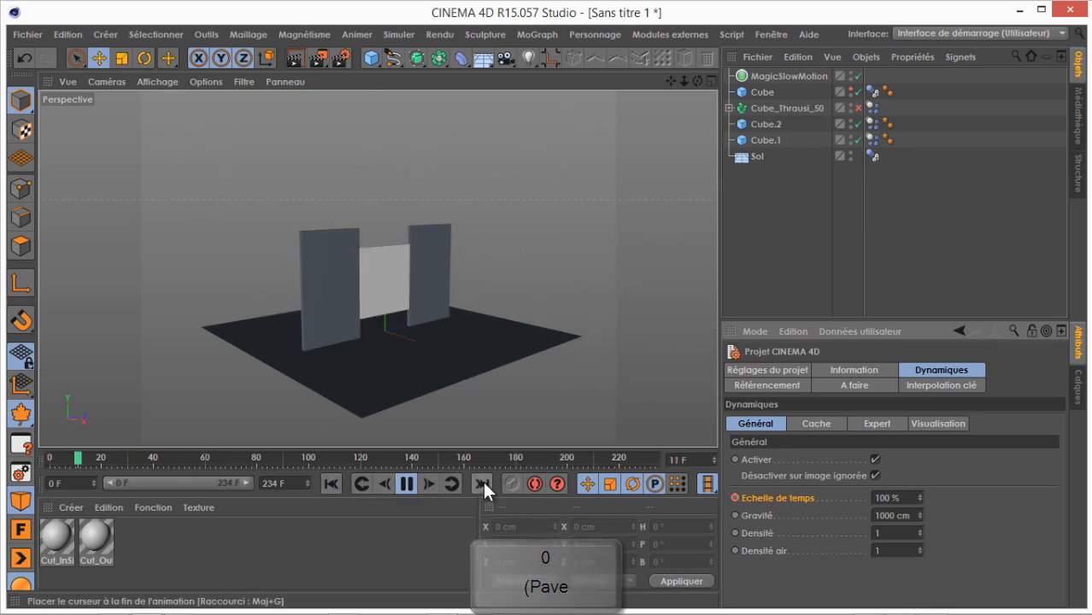
{"action": "left_click", "coordinate": [407, 485]}
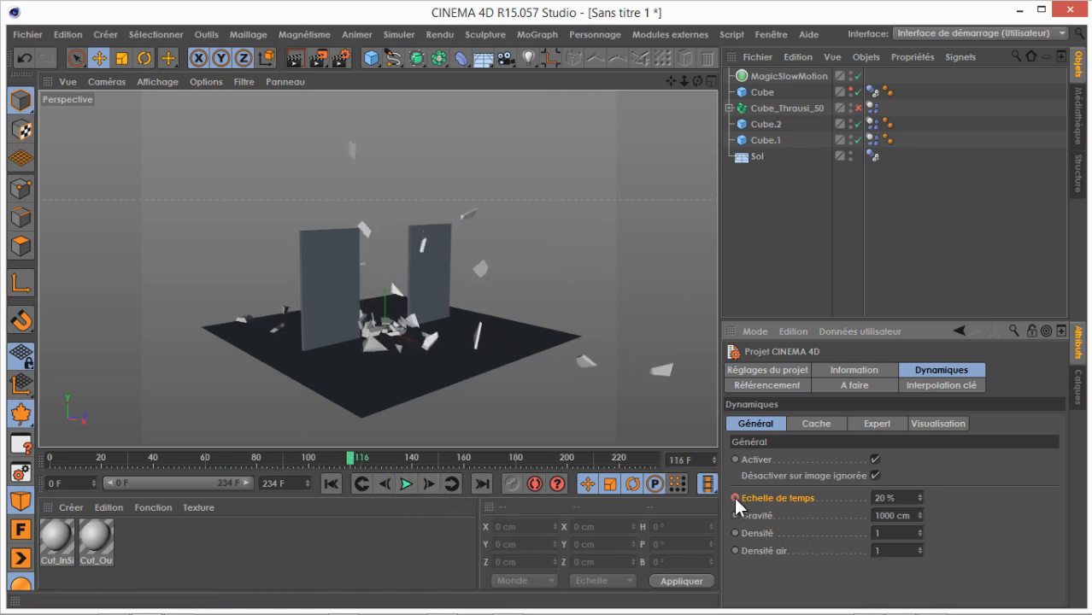
Advance to frame 117 and keyframe Echelle de temps at 100 %
{"action": "left_click", "coordinate": [429, 485]}
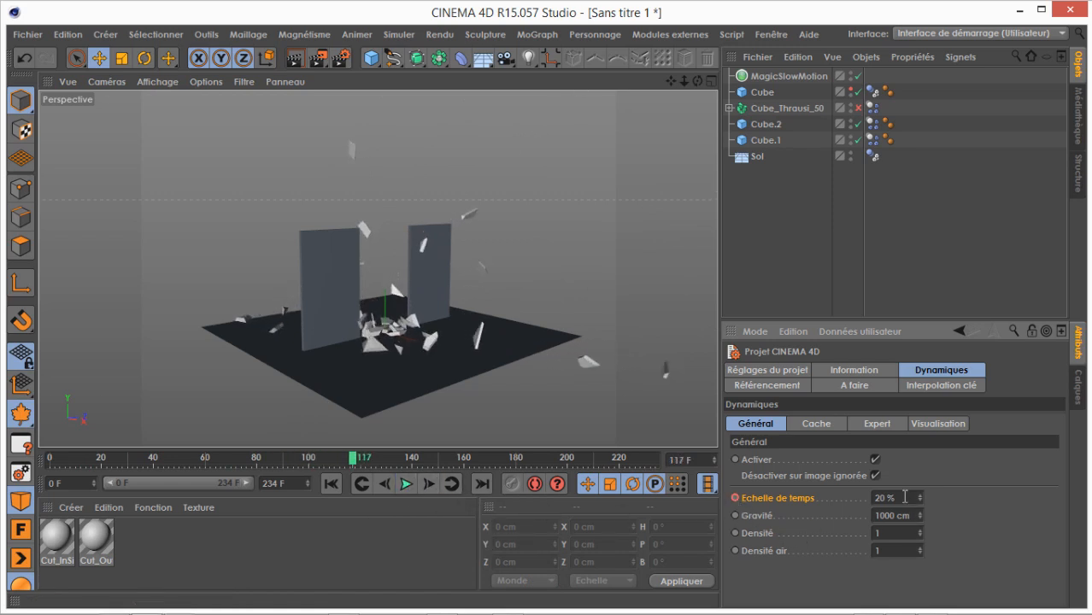
{"action": "left_click", "coordinate": [883, 497]}
{"action": "type", "text": "100"}
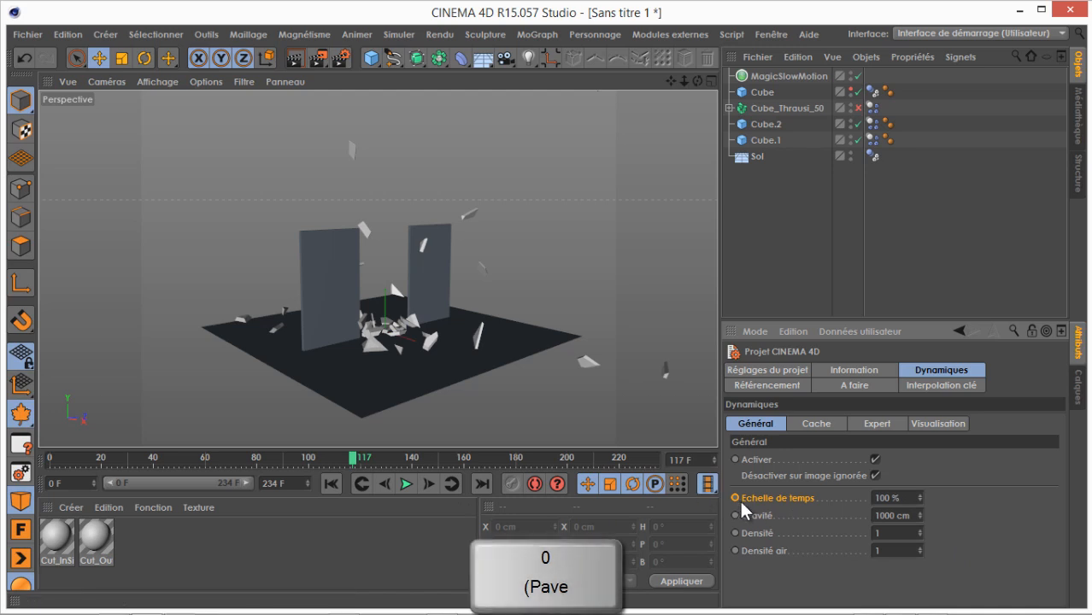
Replay the simulation from the start to check the keyframed slow motion, stopping at frame 169
{"action": "left_click", "coordinate": [331, 485]}
{"action": "left_click", "coordinate": [407, 484]}
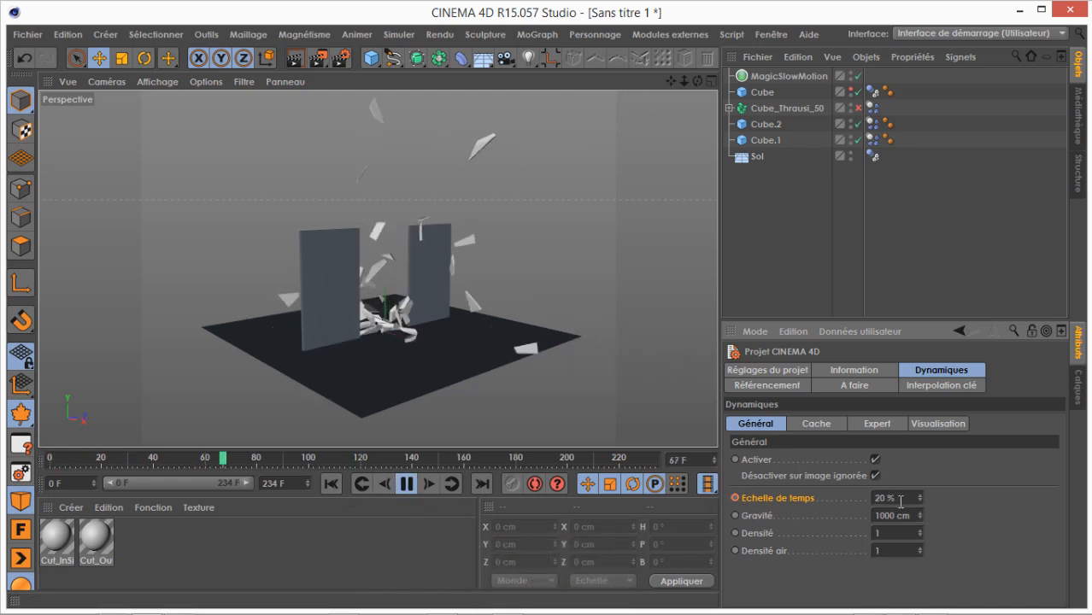
{"action": "left_click", "coordinate": [407, 484]}
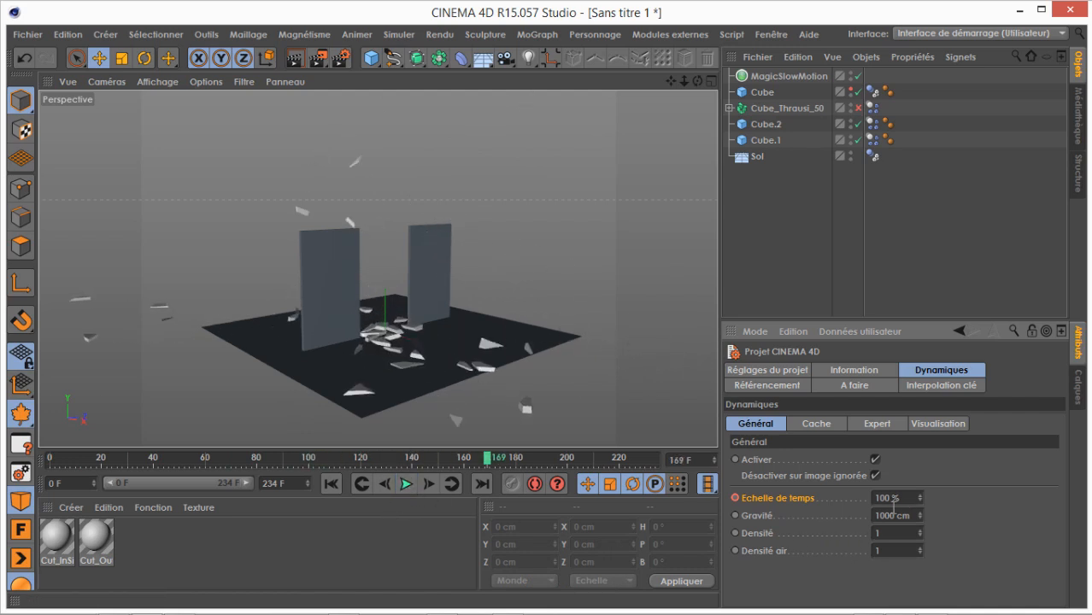
Set the MagicSlowMotion object's Min speed to 6 % and deselect the object
{"action": "left_click", "coordinate": [770, 76]}
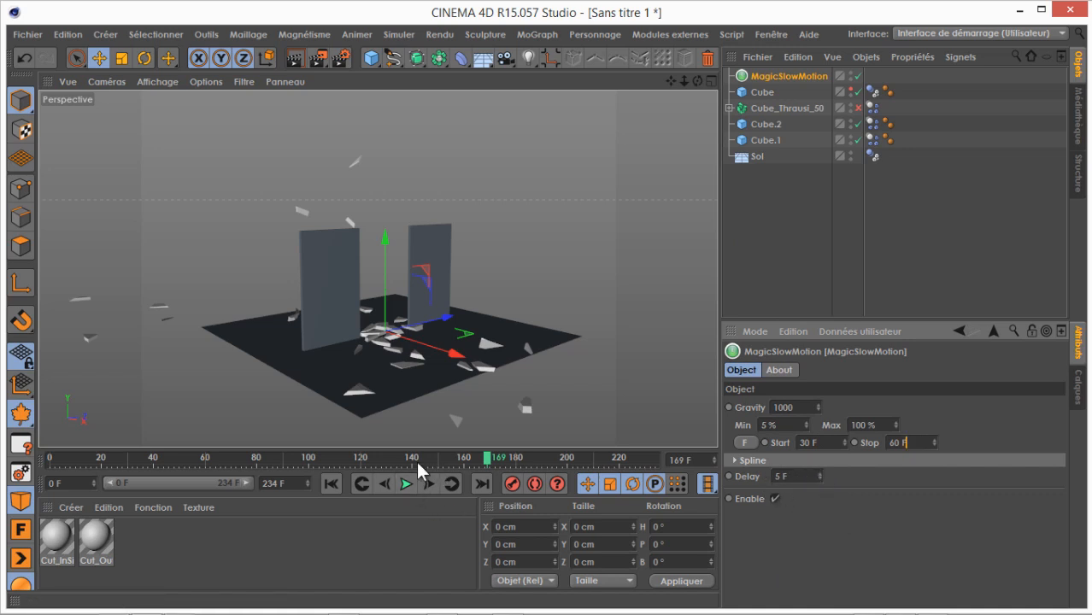
{"action": "left_click", "coordinate": [805, 422]}
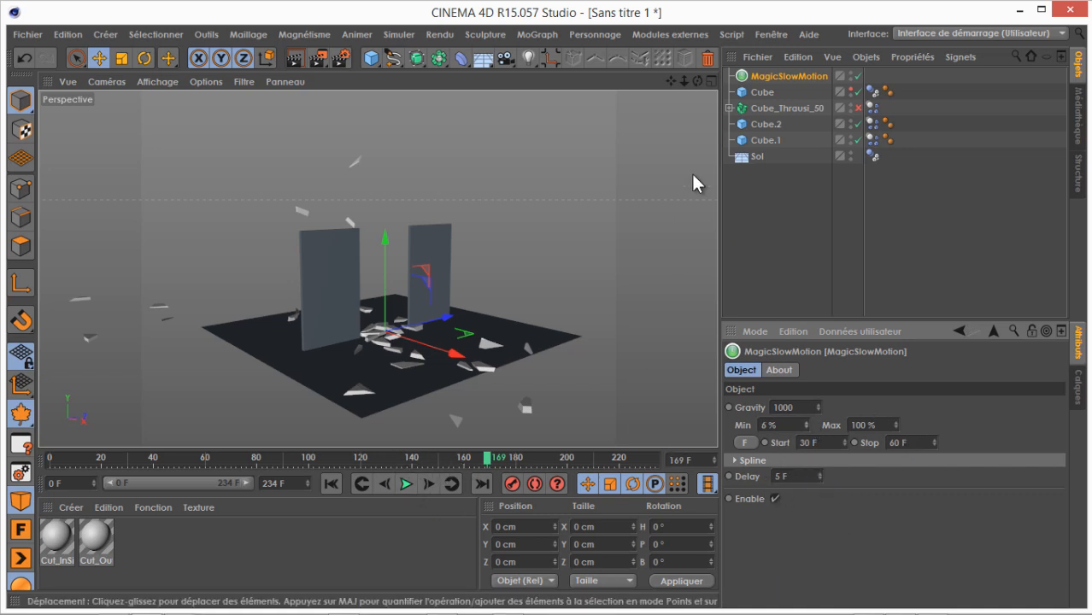
{"action": "left_click", "coordinate": [818, 216]}
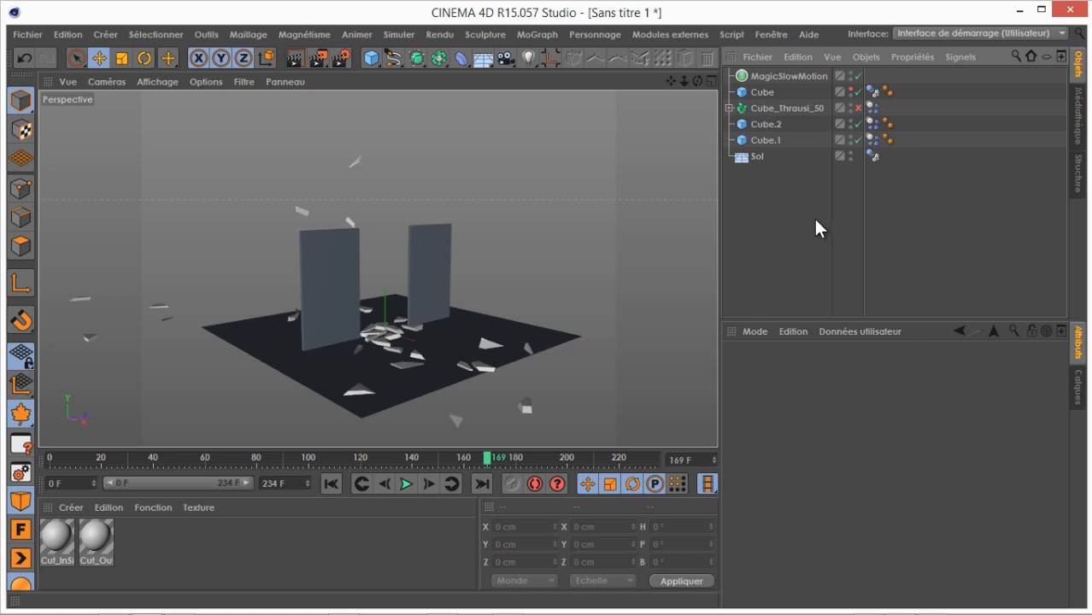